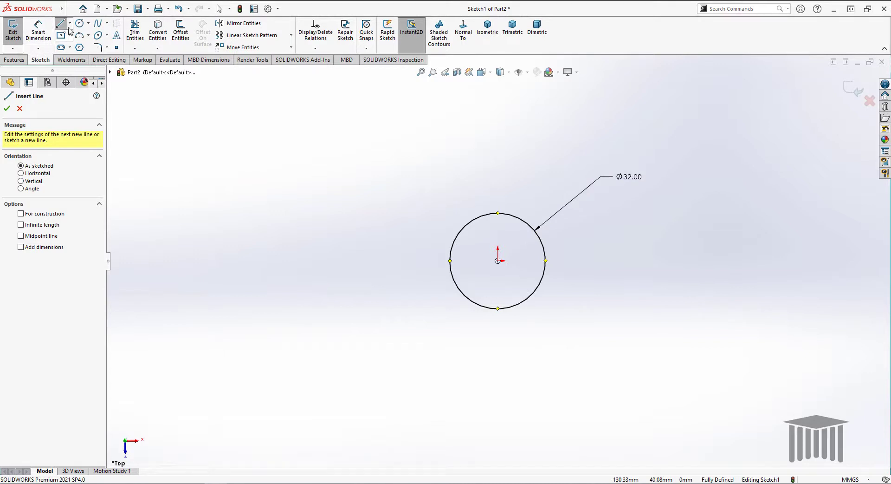
Sketch a second circle centred on the origin around the 32 mm circle and dimension its diameter to 60 mm
click(80, 23)
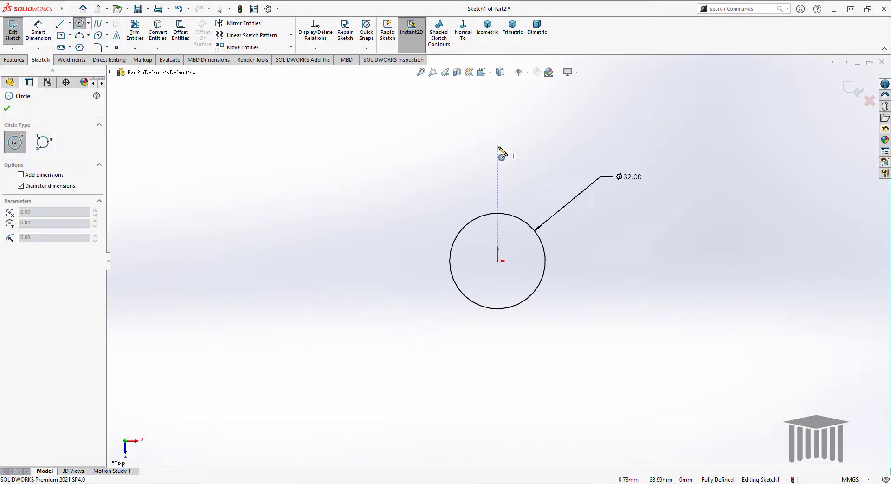
click(498, 261)
click(574, 329)
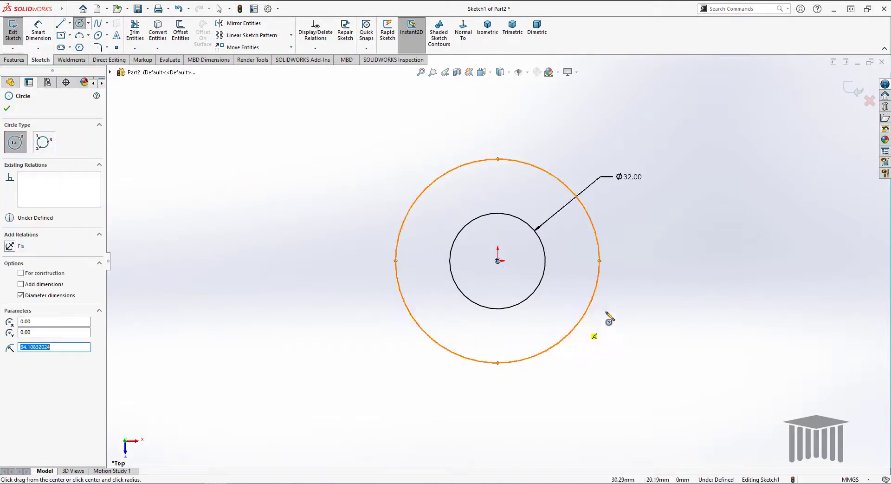
key(Escape)
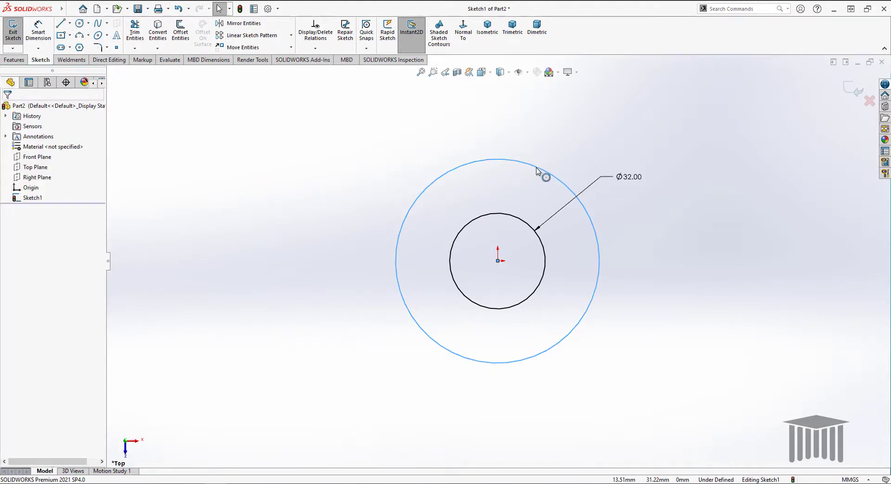
click(46, 29)
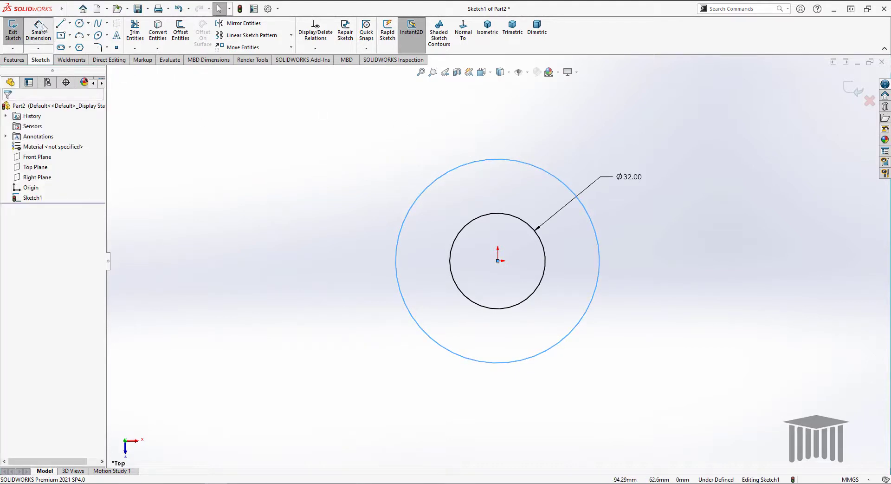
click(596, 242)
click(710, 219)
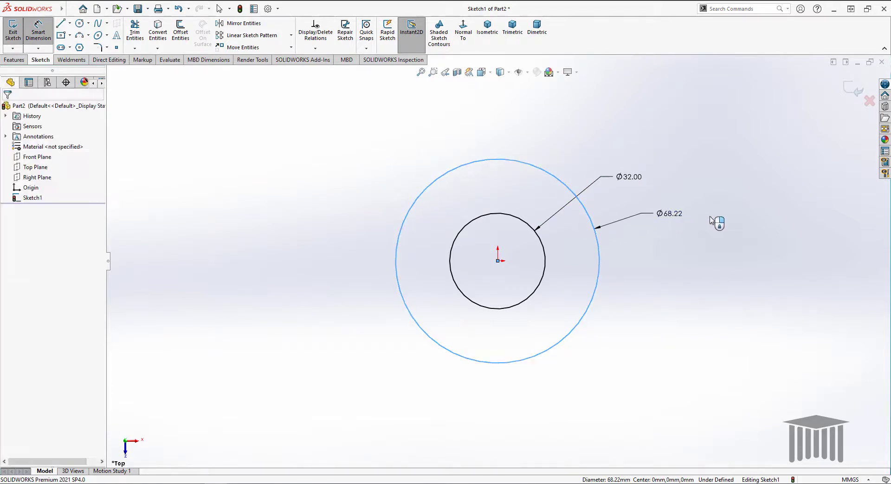
key(Return)
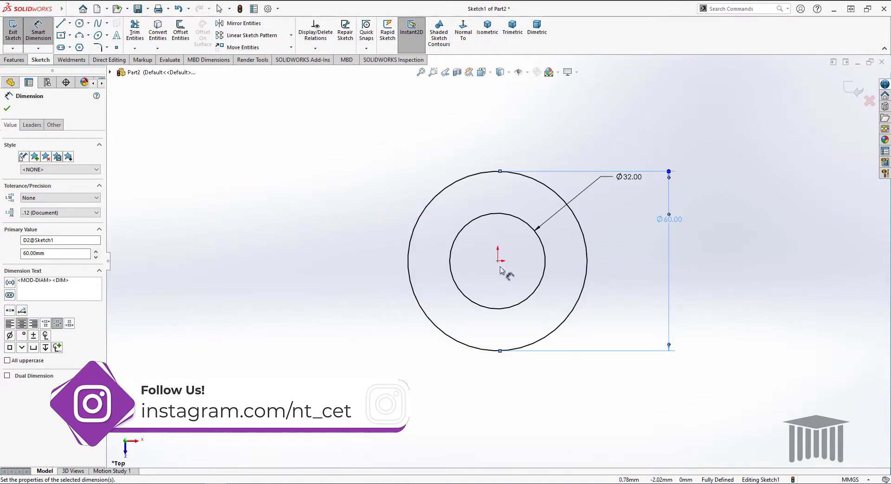
Sketch another origin-centred circle between the two existing circles and dimension its diameter to 40 mm
click(79, 23)
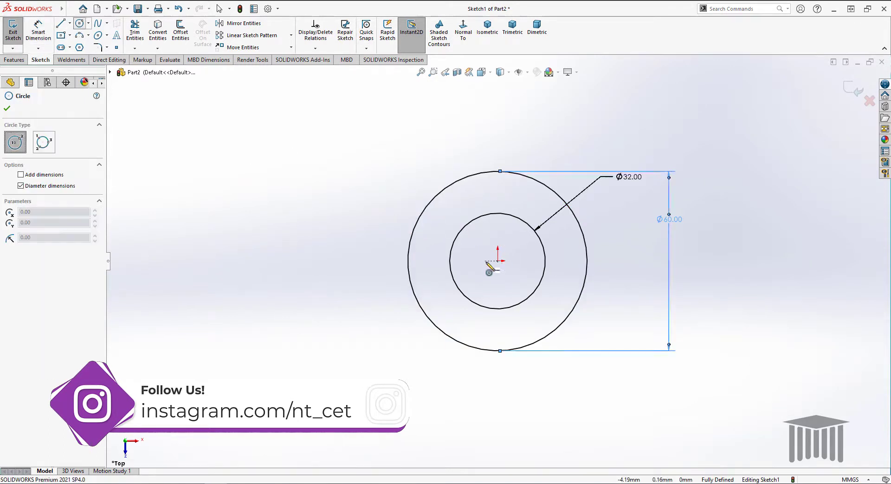
click(498, 261)
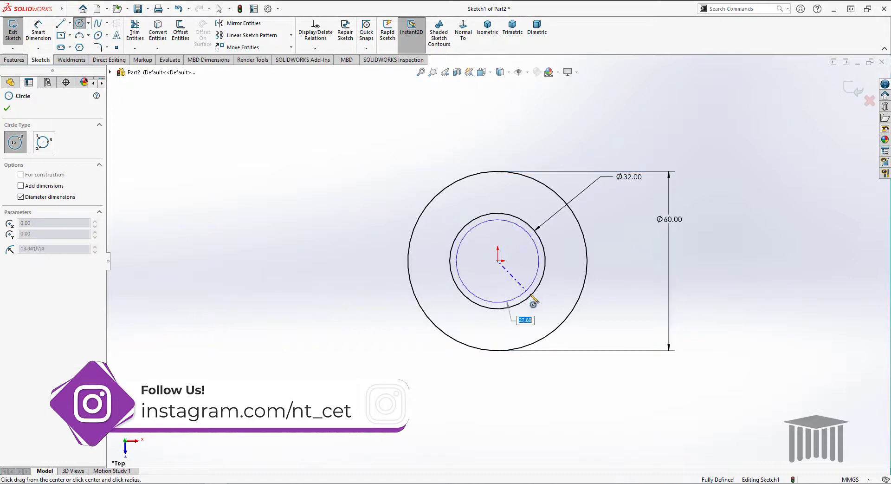
click(546, 317)
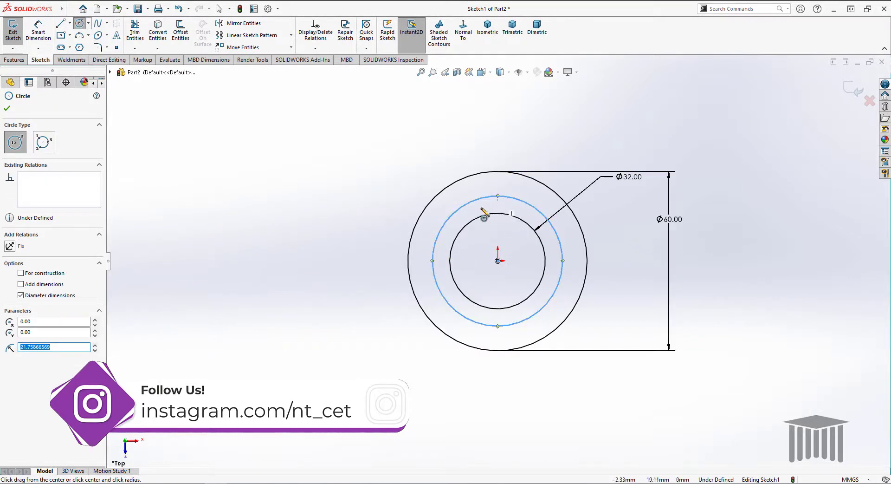
key(alt+Tab)
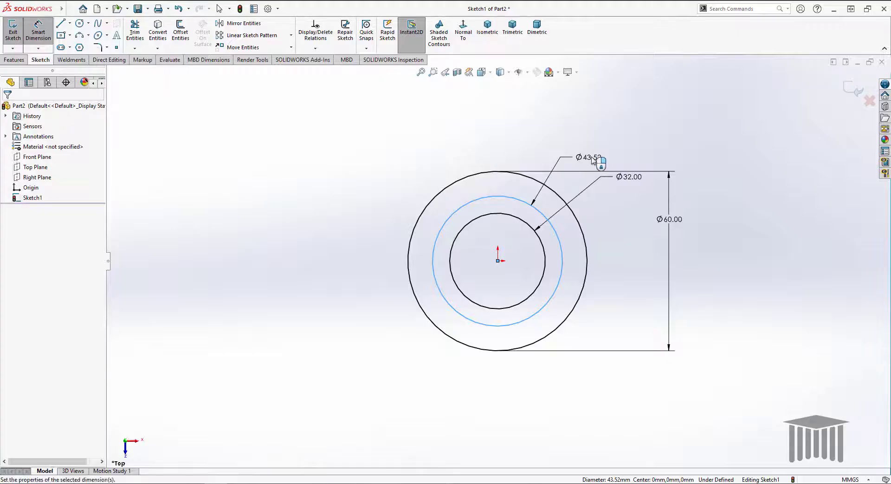
click(580, 161)
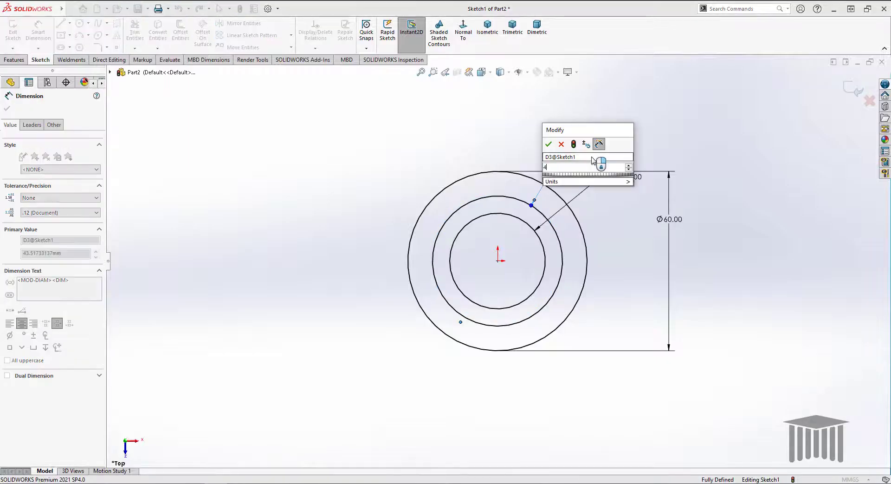
key(Escape)
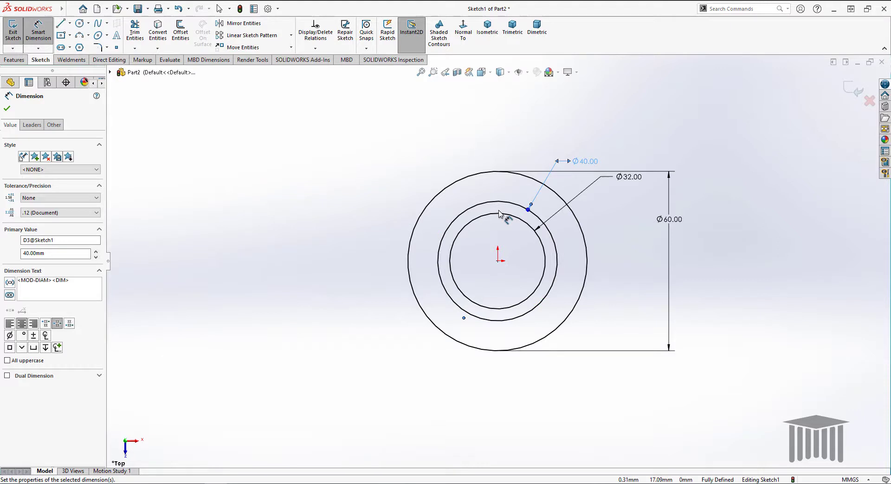
Sketch a vertical midpoint line about 130 mm long and a horizontal one about 161 mm long, both centred on the origin
click(80, 23)
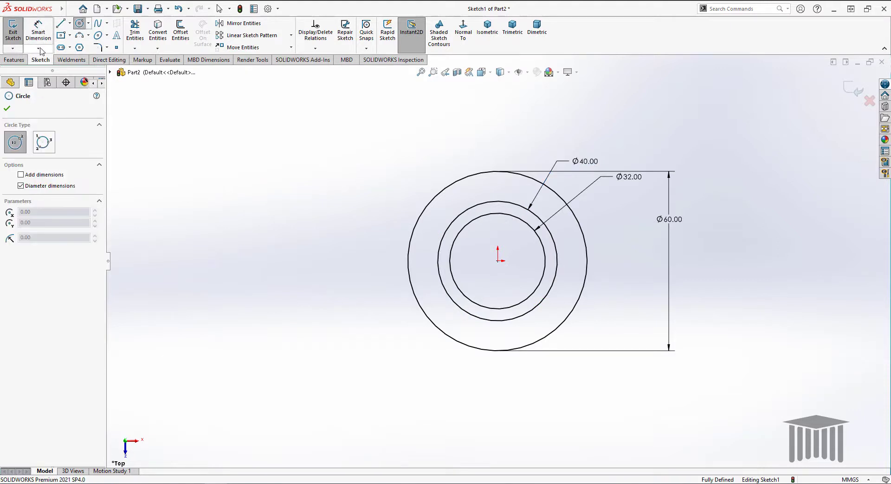
click(70, 23)
click(88, 57)
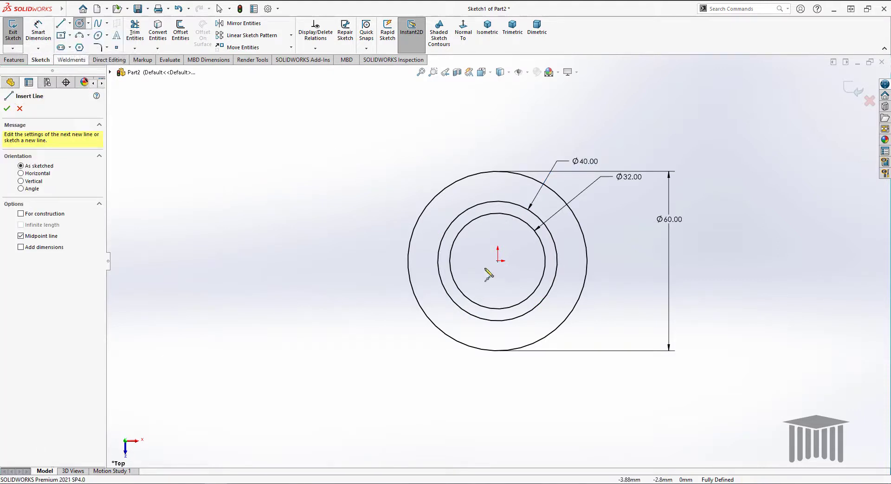
click(498, 261)
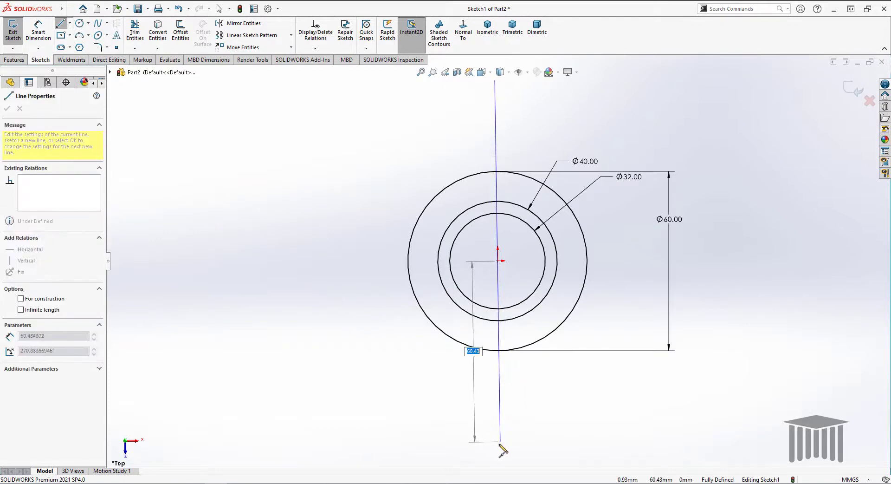
click(498, 455)
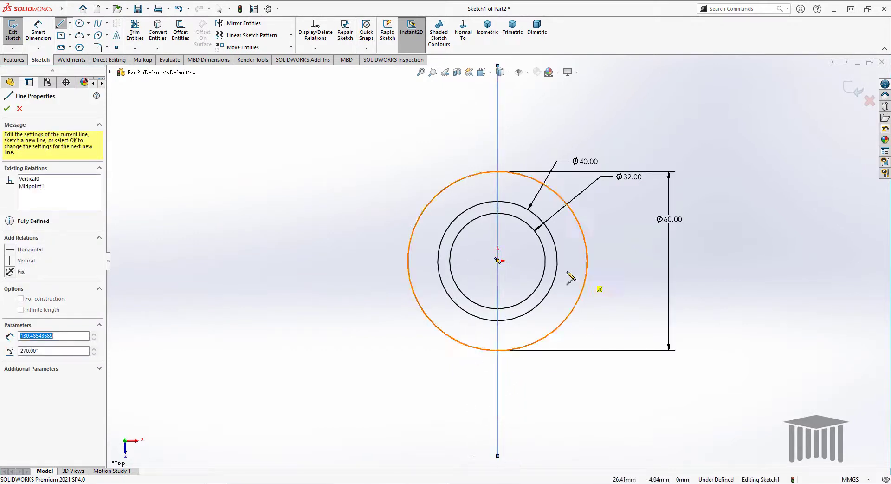
click(498, 261)
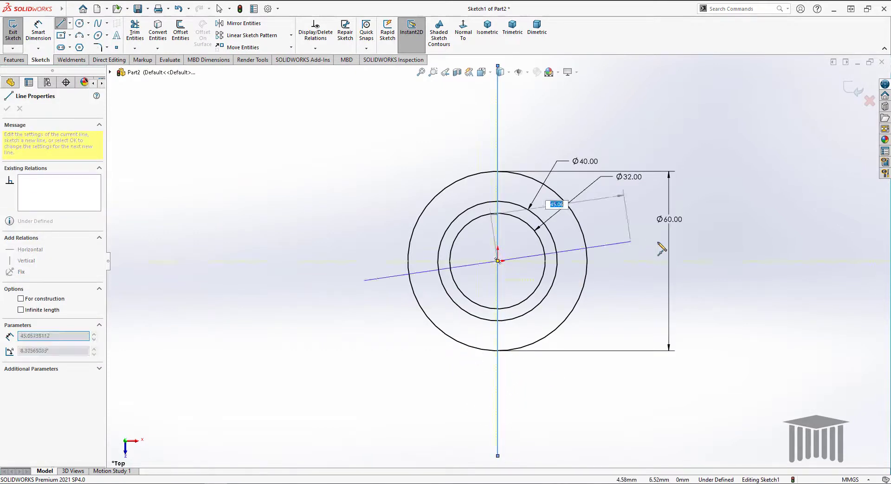
click(739, 261)
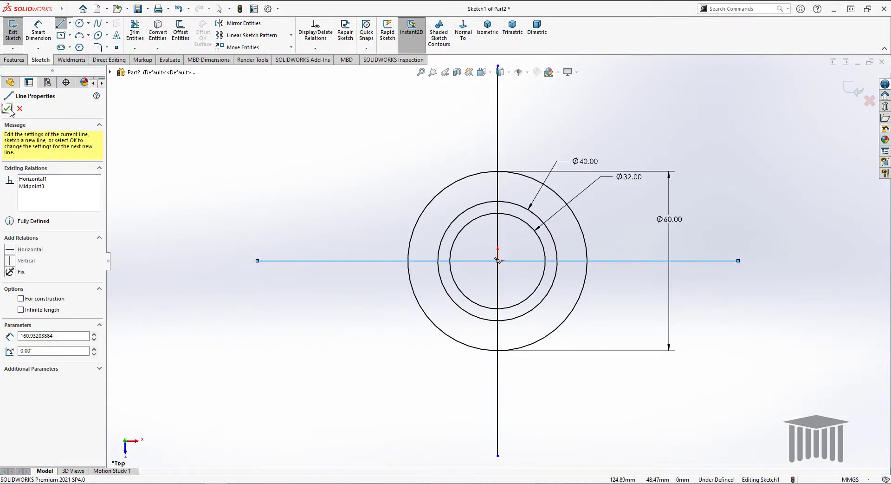
click(7, 108)
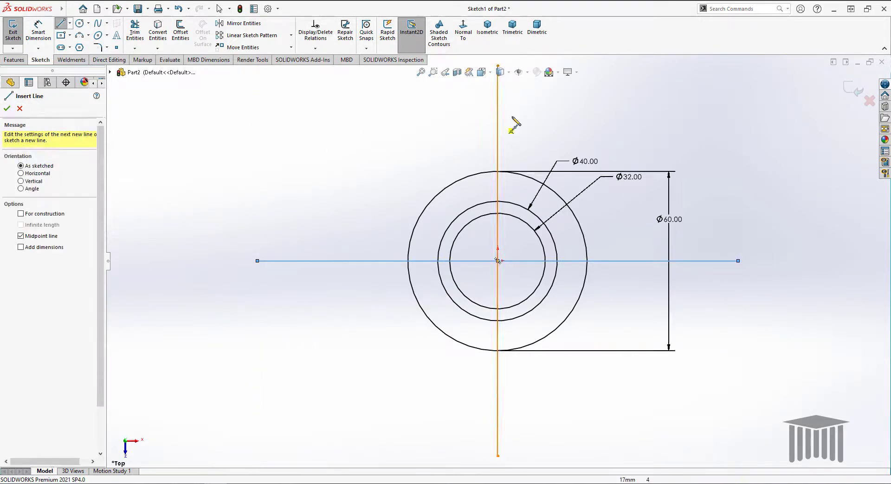
click(7, 109)
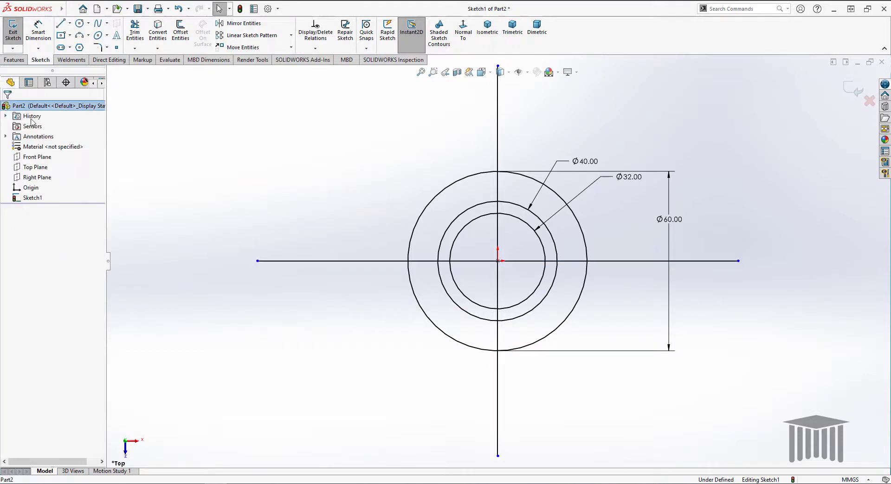
Convert the vertical and horizontal lines through the origin to construction geometry
click(499, 118)
ctrl+click(331, 261)
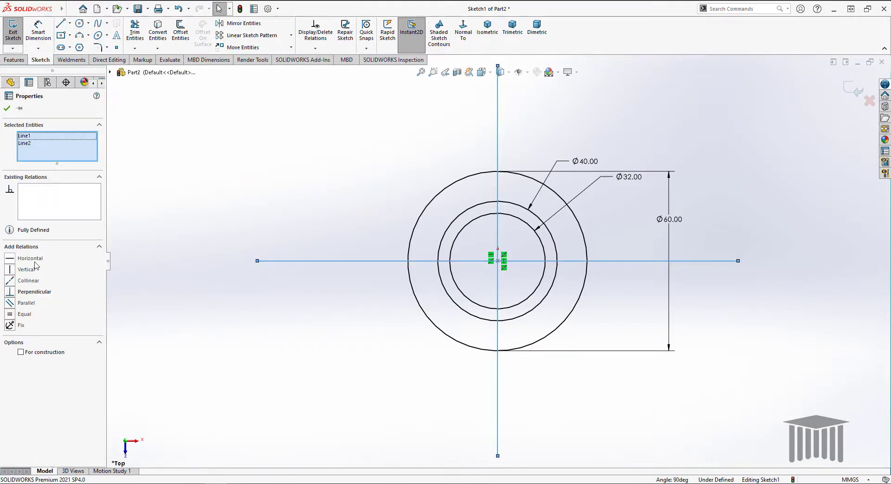
click(46, 352)
click(323, 170)
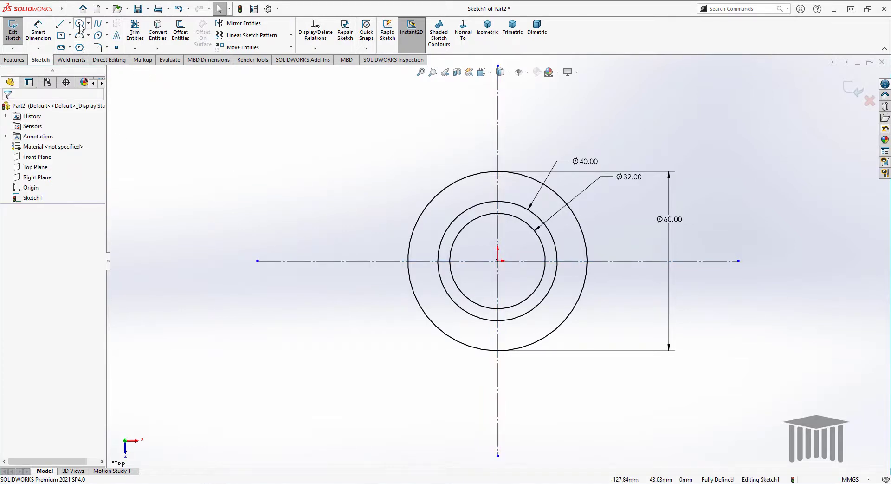
Lengthen the vertical construction line until its upper endpoint lies about 88 mm above the origin
scroll(497, 135, up, 2)
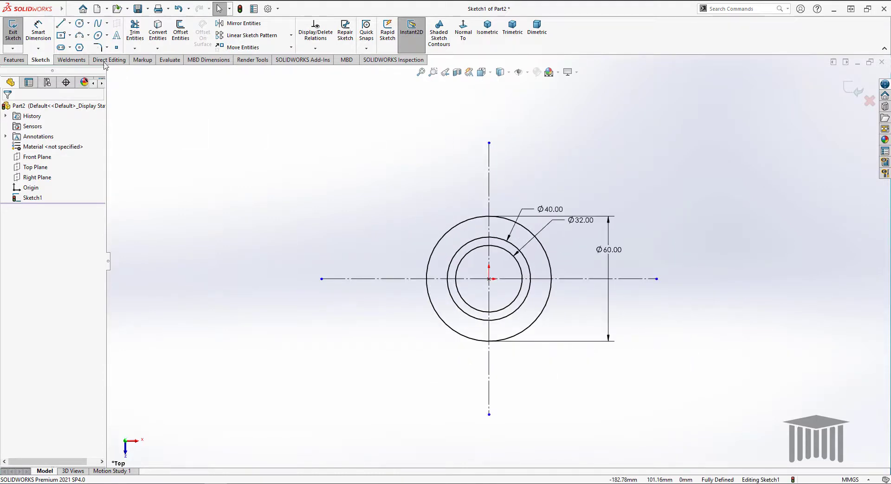
click(81, 24)
key(Escape)
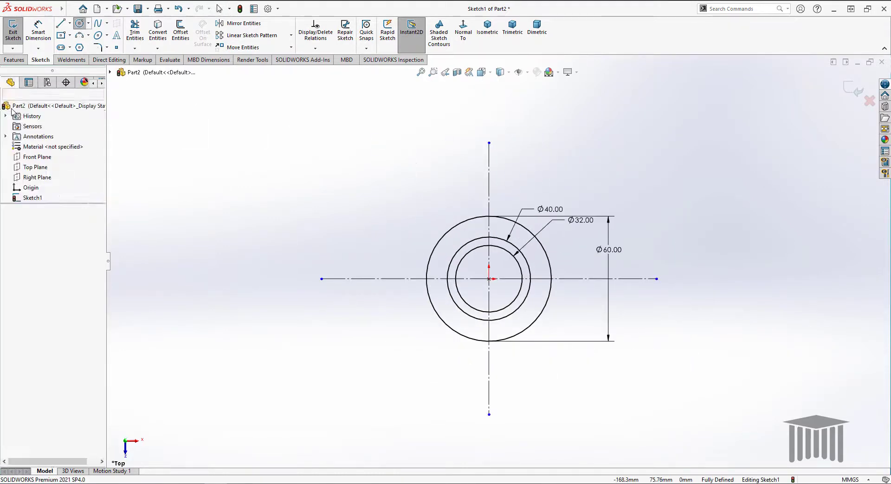
drag(489, 144, 490, 96)
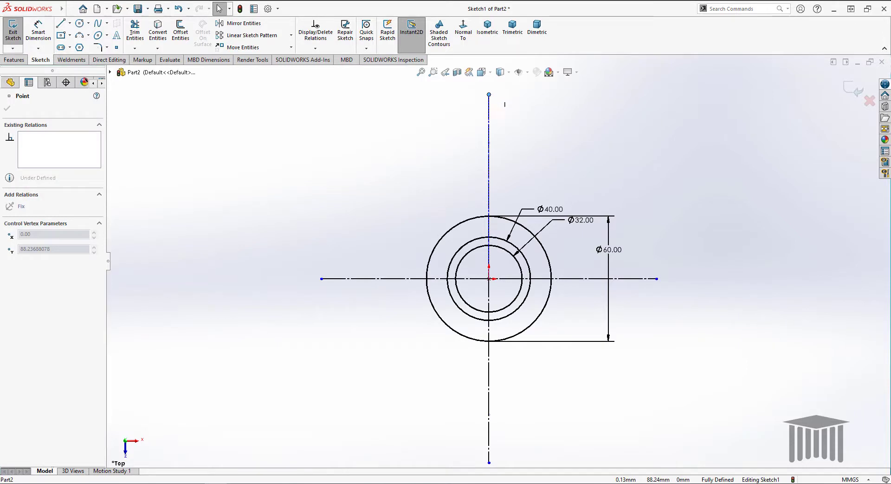
Sketch a circle about 17 mm in diameter on the vertical construction line, centred about 64 mm above the origin
click(80, 24)
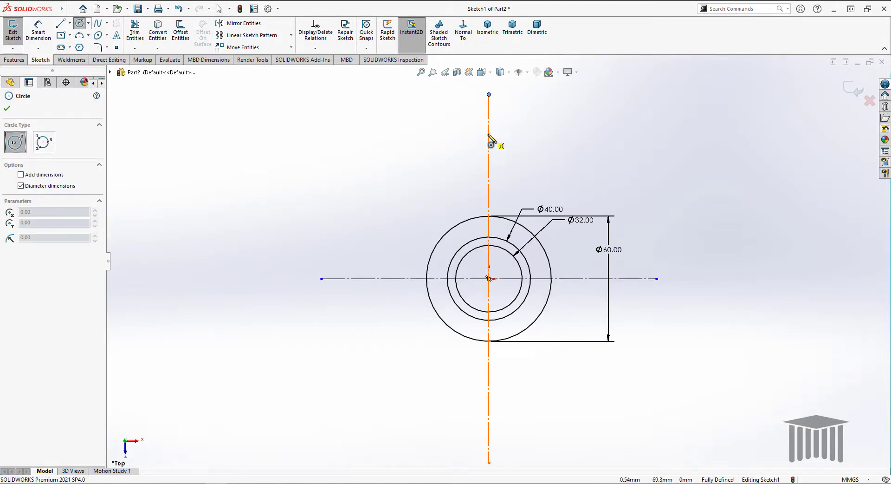
click(489, 145)
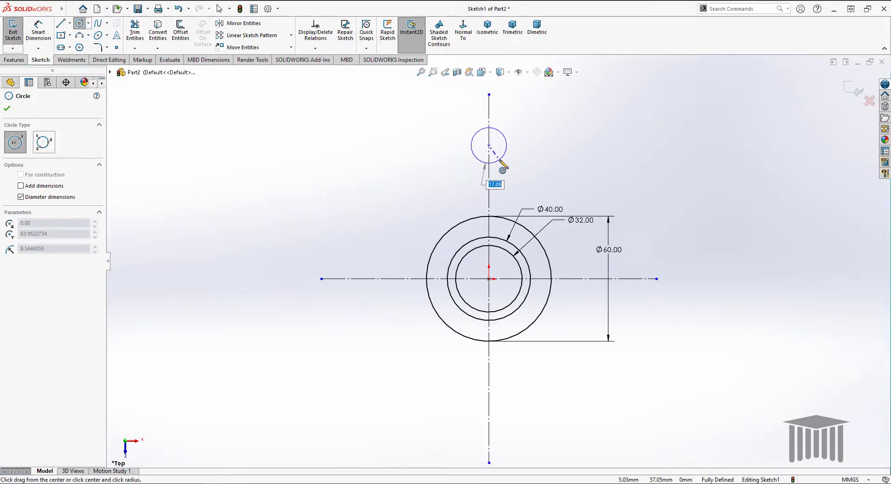
click(501, 160)
key(Escape)
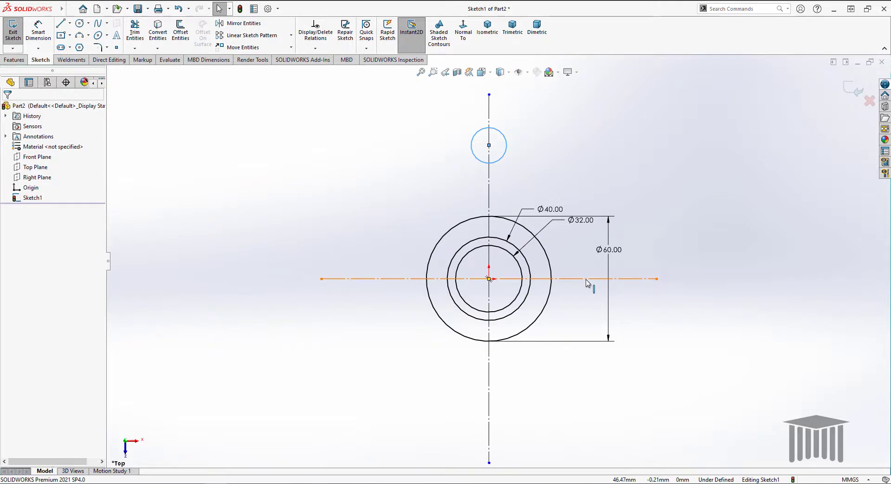
Dimension the small upper circle's diameter as 20 mm and check the exercise-19 drawing in Photos
click(503, 138)
click(40, 28)
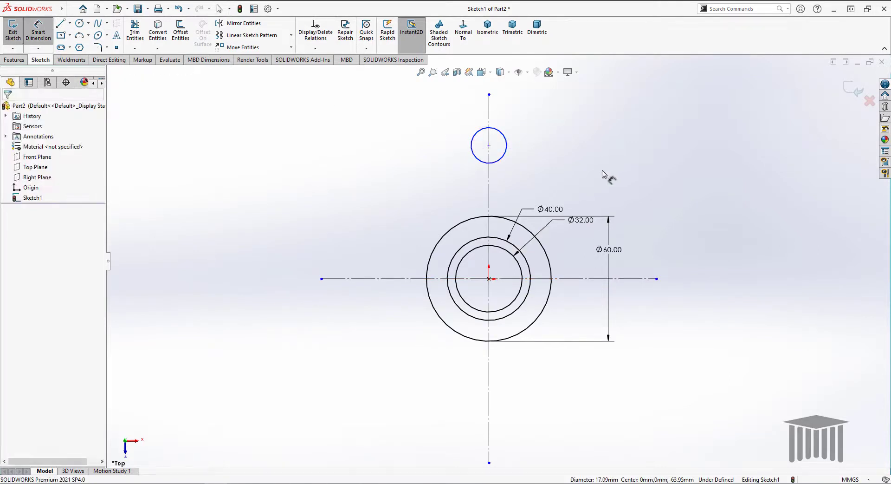
click(506, 136)
click(561, 124)
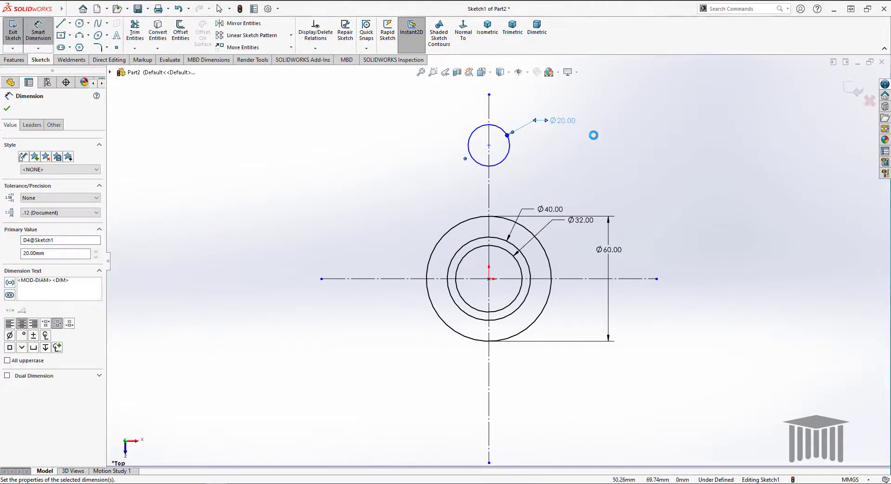
key(alt+Tab)
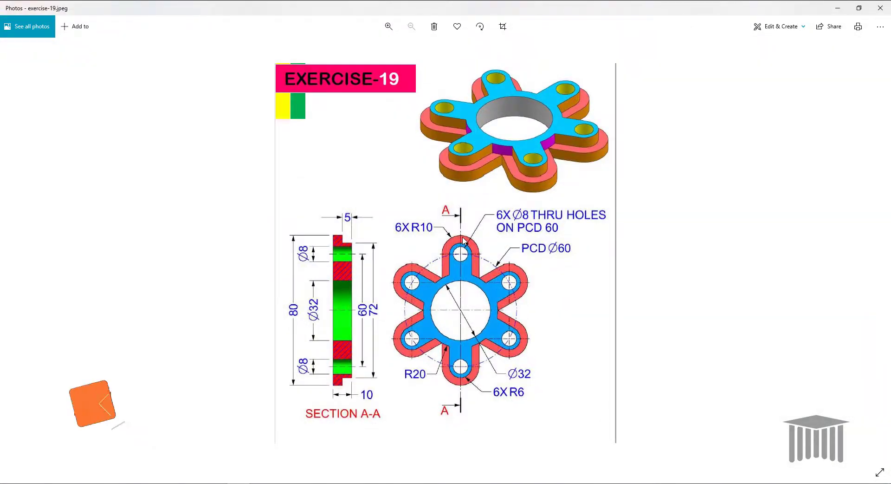
click(837, 8)
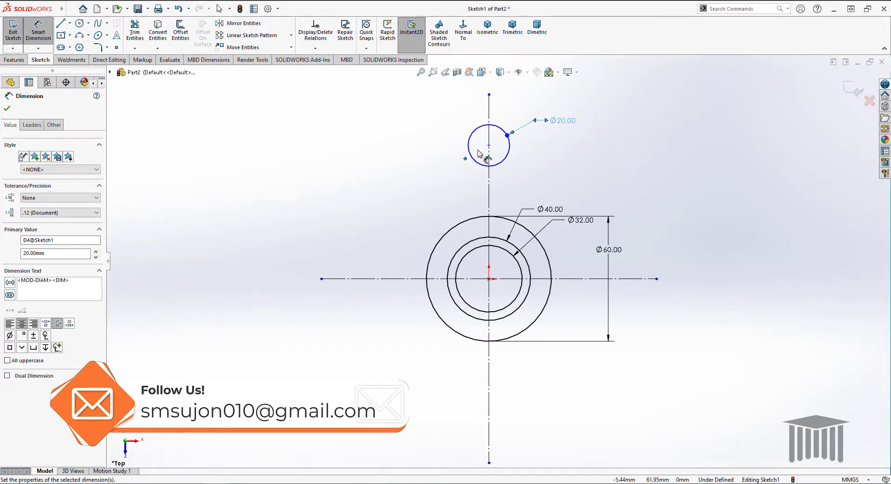
click(7, 109)
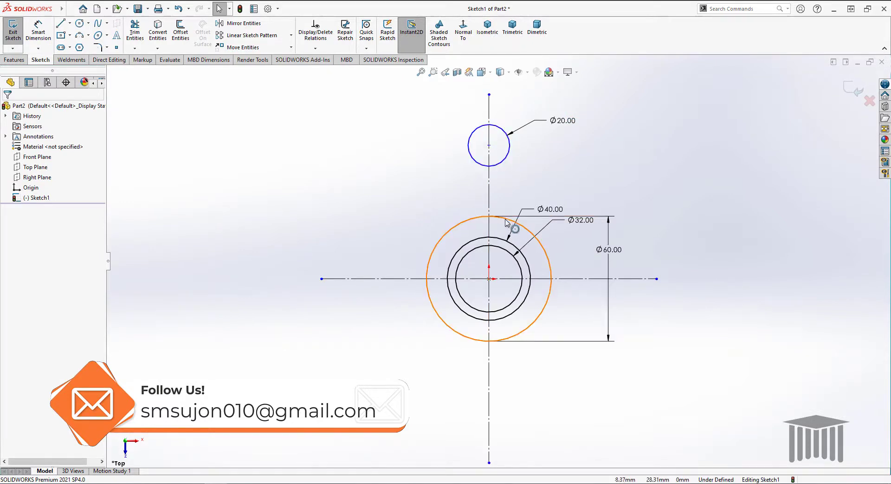
Make the centre of the 20 mm lobe circle coincident with the 60 mm circle
click(489, 146)
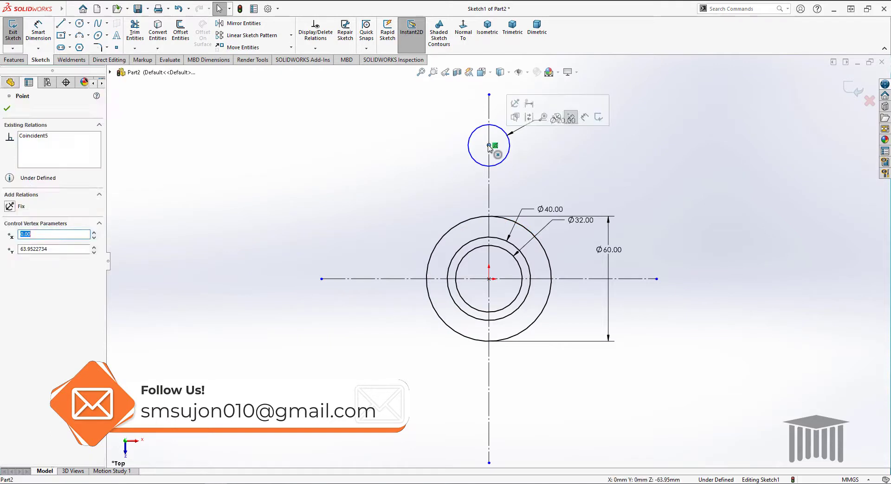
ctrl+click(487, 221)
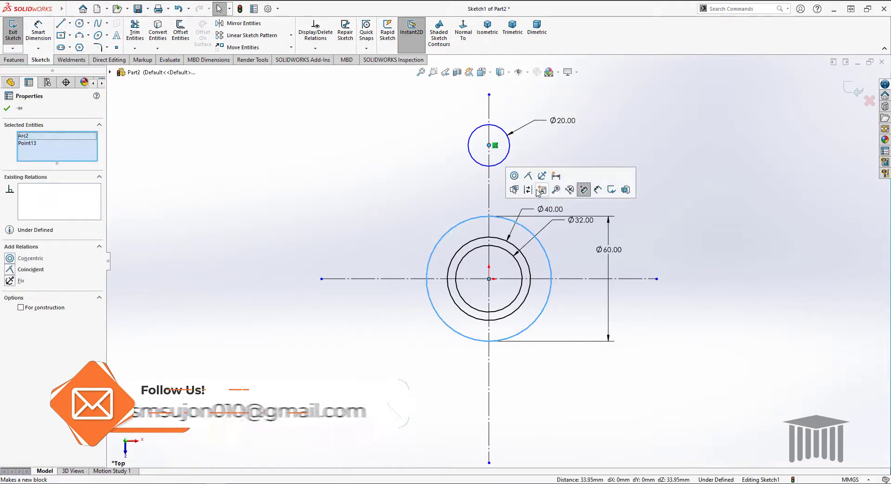
click(530, 180)
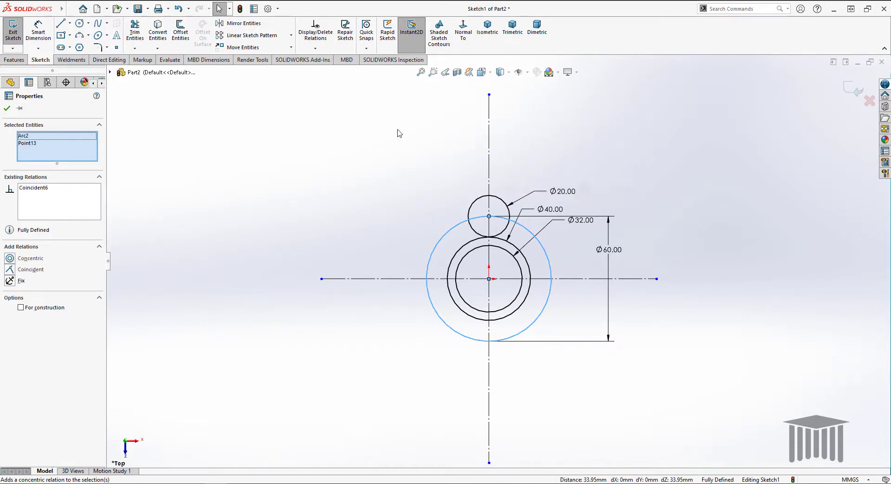
click(7, 109)
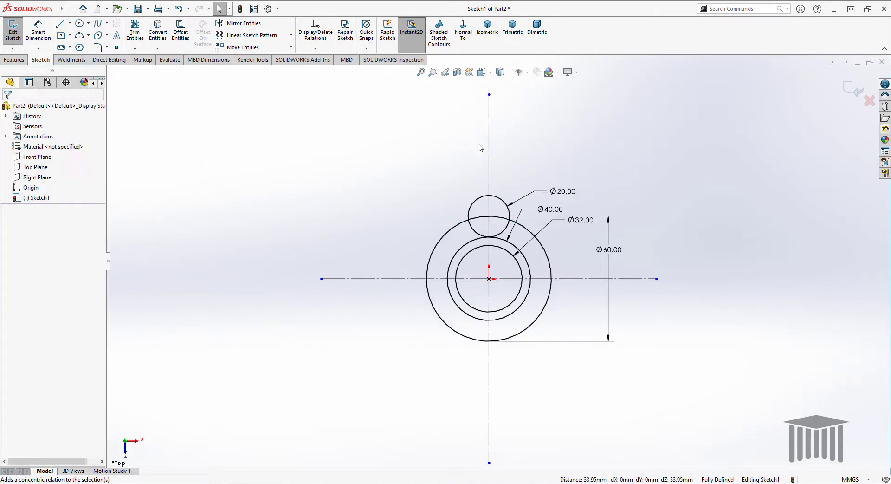
Sketch a vertical line about 12.7 mm long from the lobe circle's left quadrant down to the 40 mm circle
scroll(474, 244, down, 4)
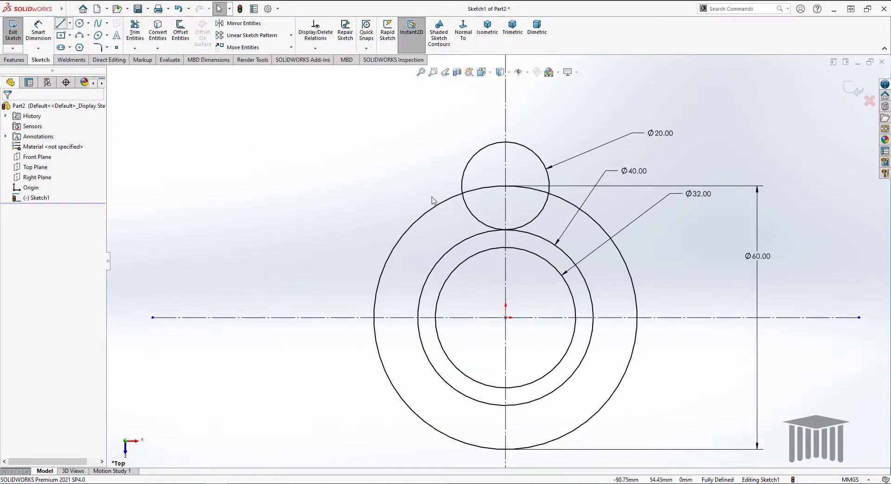
key(l)
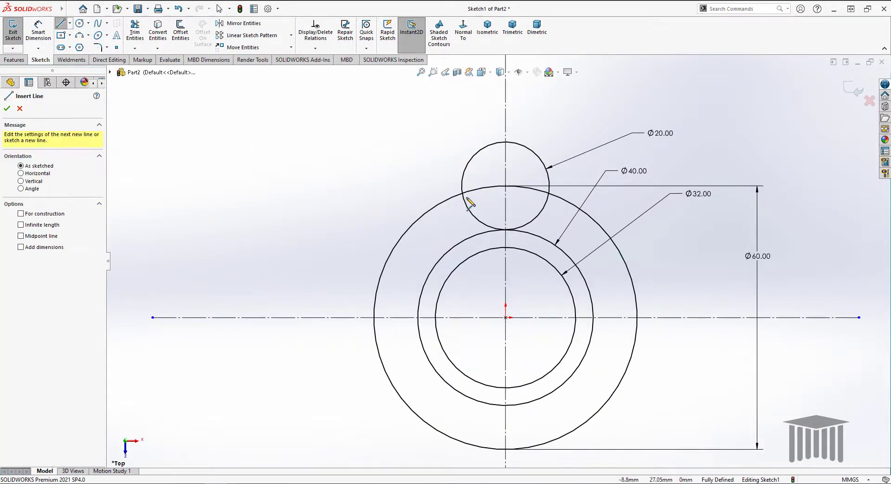
click(462, 186)
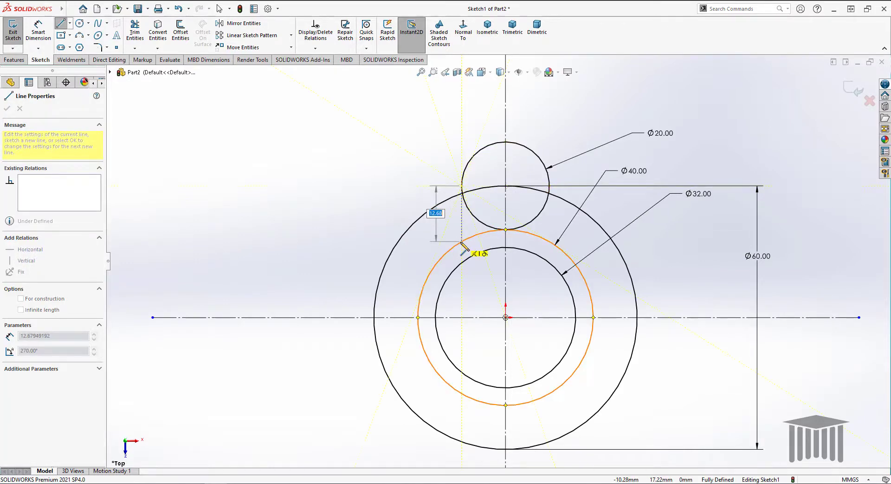
click(461, 242)
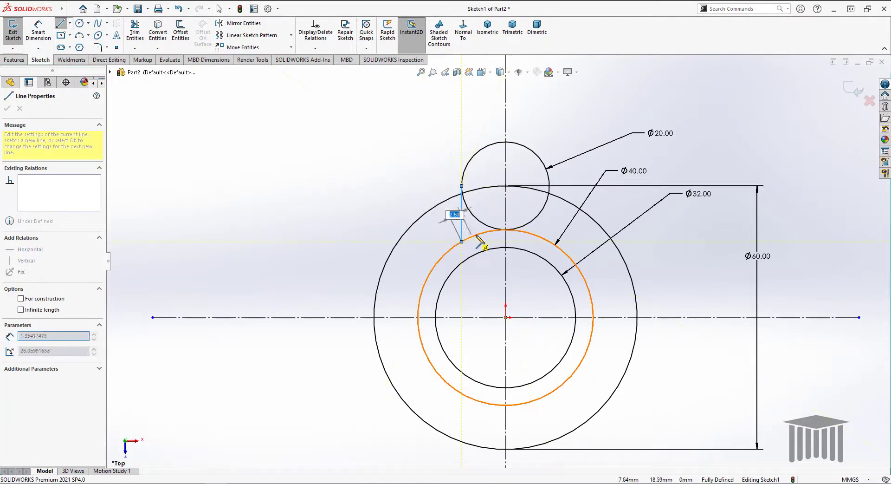
right_click(418, 152)
click(420, 152)
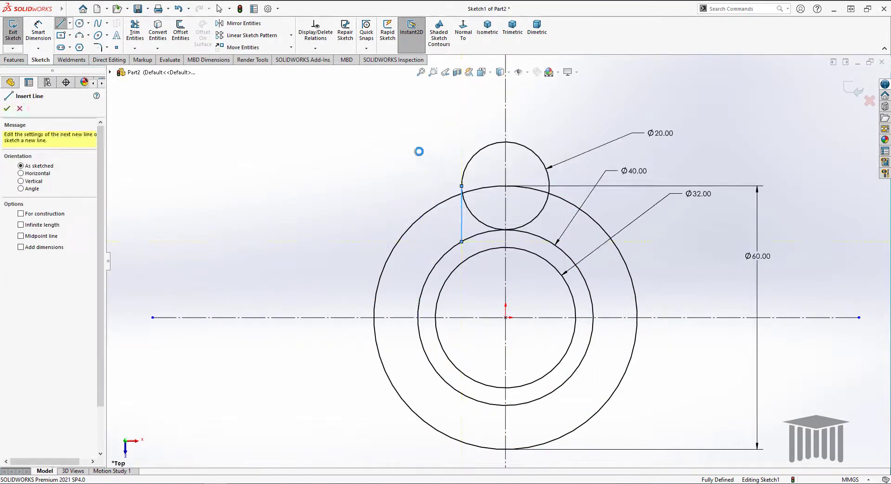
Sketch a matching vertical line about 12.7 mm long from the lobe circle's right quadrant down to the 40 mm circle
click(62, 26)
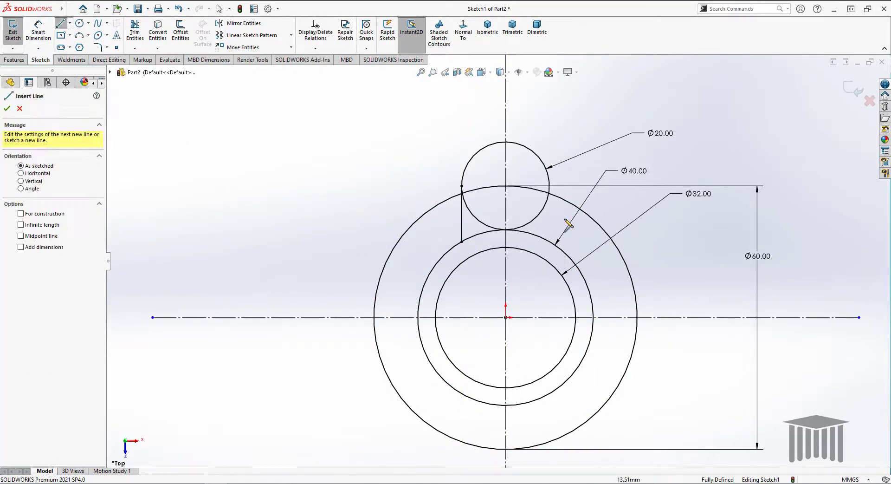
click(549, 185)
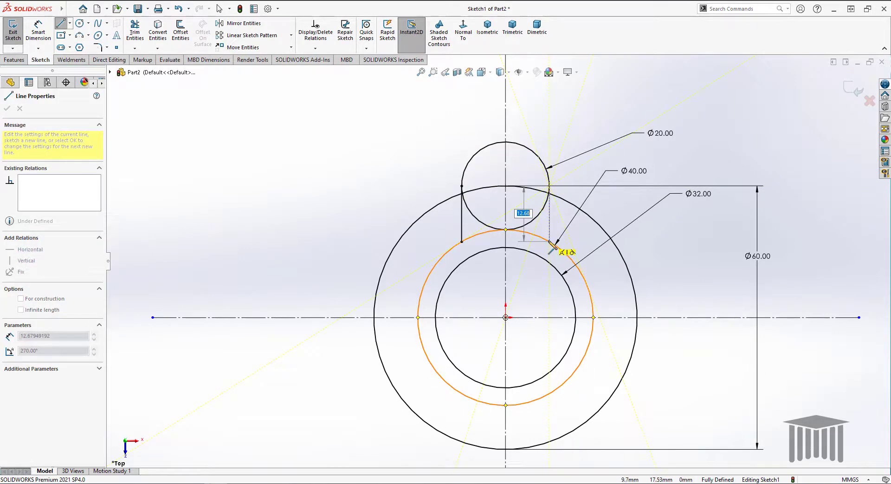
click(550, 241)
right_click(587, 79)
click(595, 117)
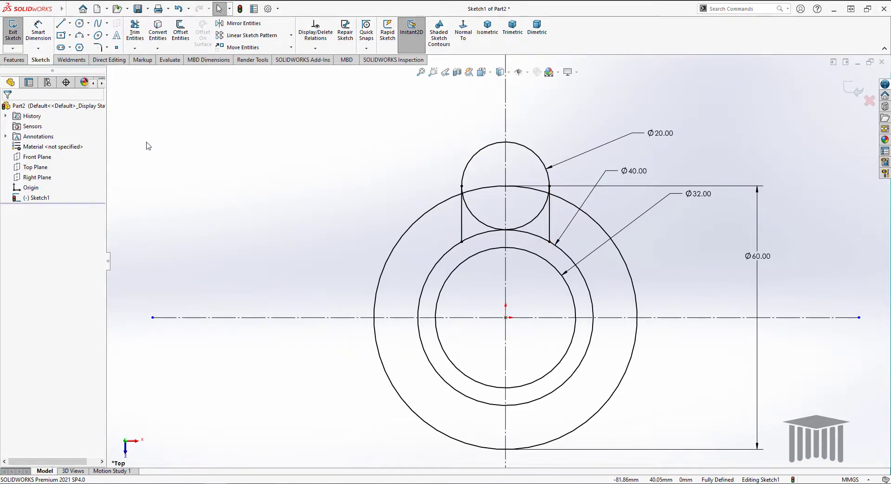
Trim away the lobe circle's lower half, including the short arc remnants beside both vertical lines, and check the exercise-19 drawing in Photos
click(135, 30)
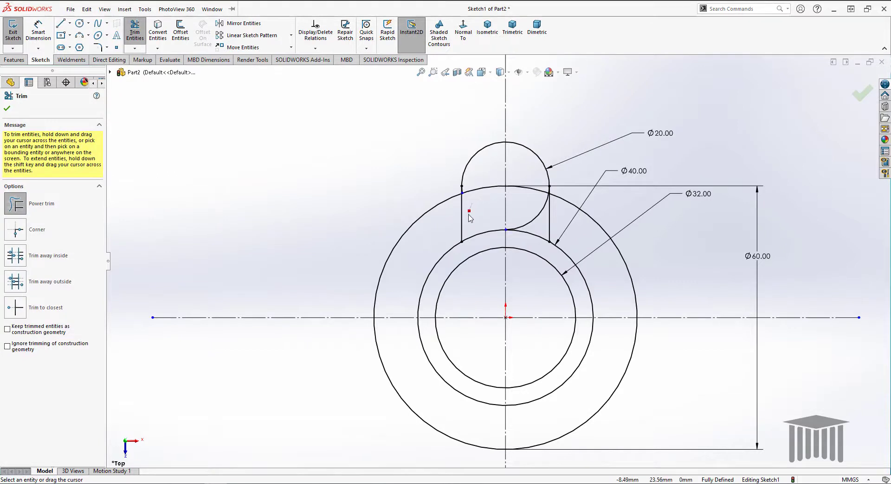
drag(469, 214, 469, 217)
scroll(548, 218, down, 8)
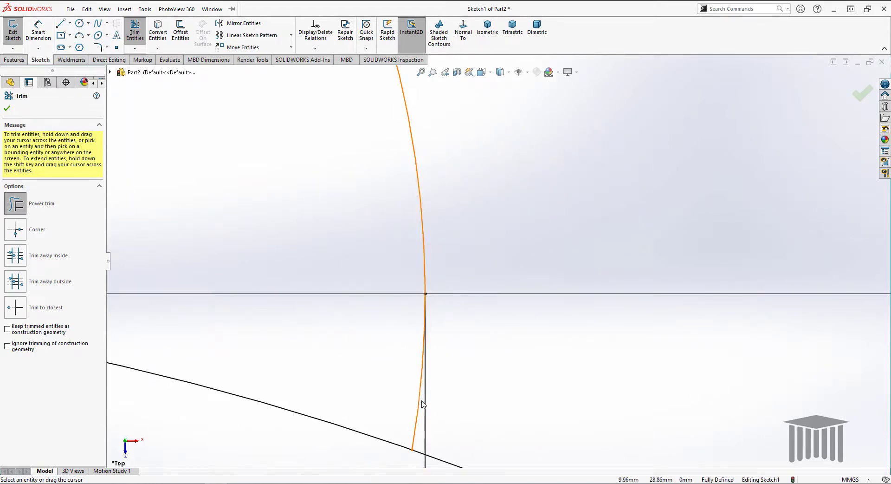
drag(419, 413, 408, 402)
scroll(264, 354, up, 8)
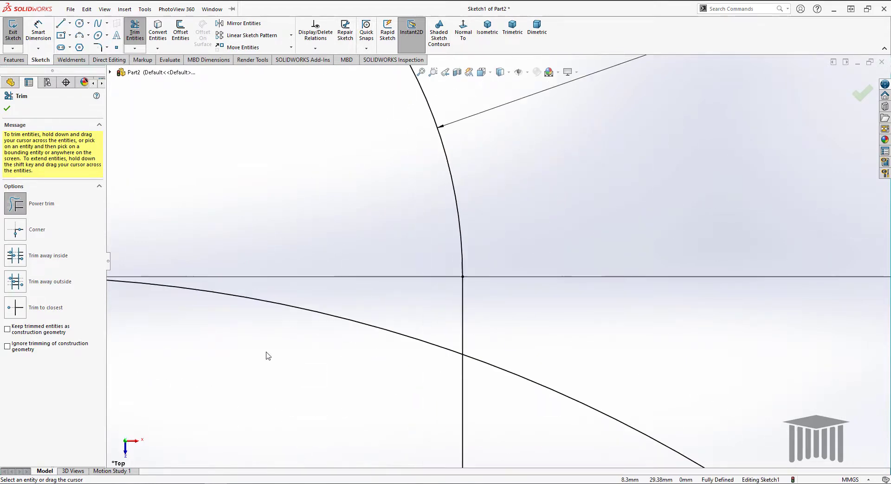
scroll(279, 291, down, 8)
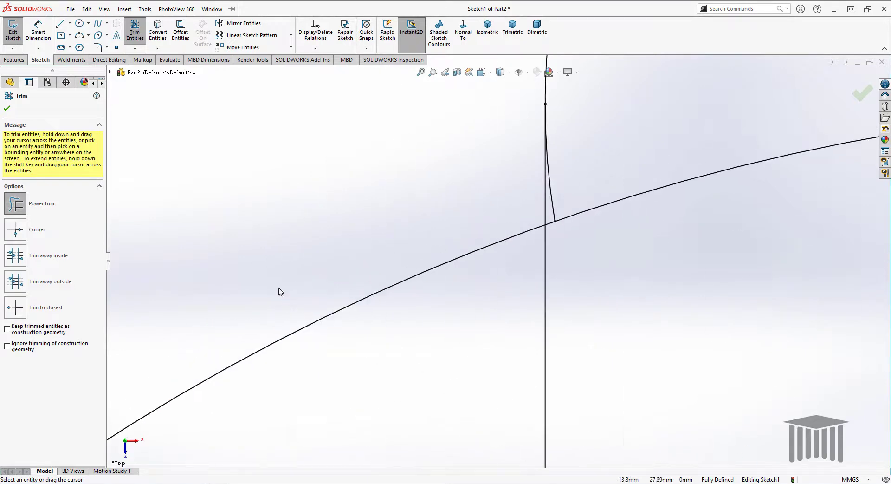
drag(560, 193, 551, 203)
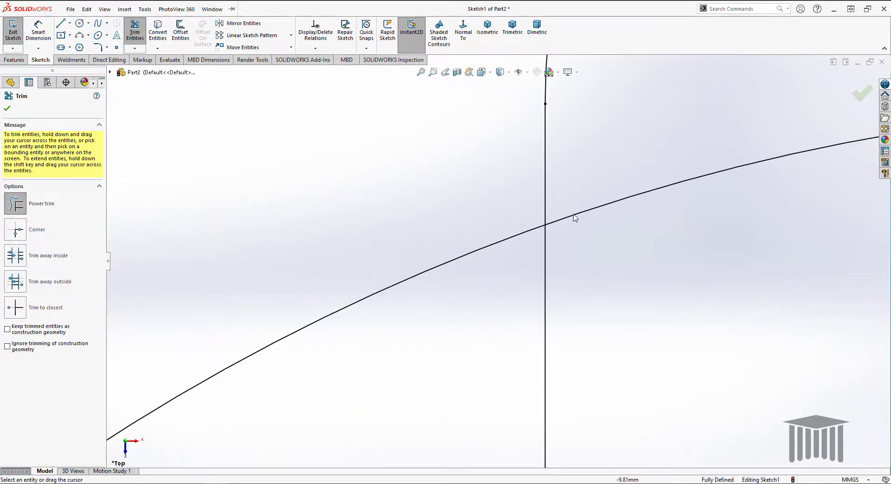
scroll(642, 273, up, 8)
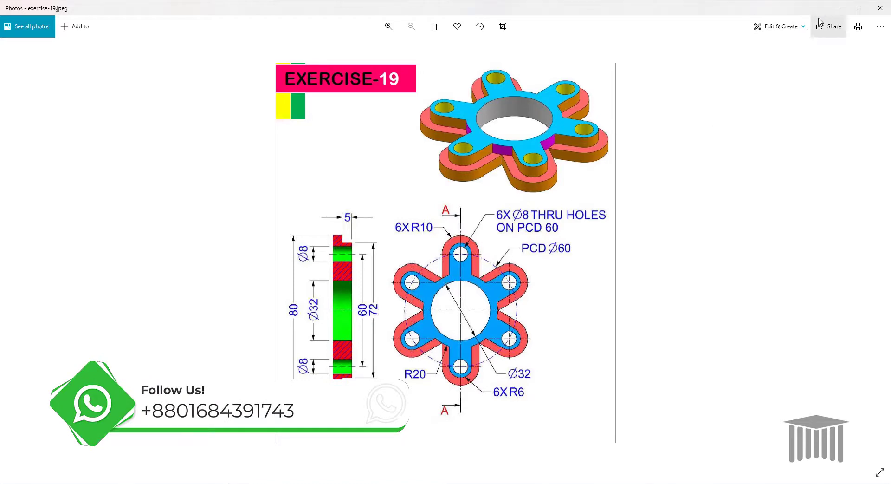
click(837, 7)
click(14, 59)
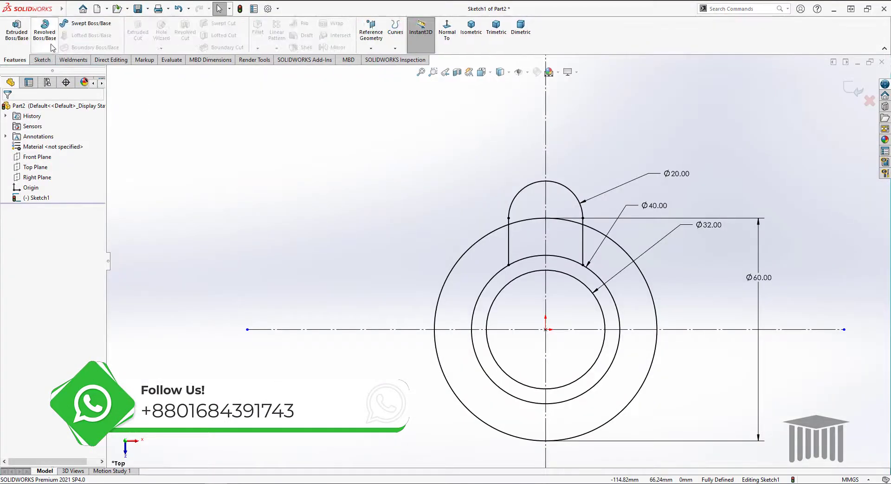
click(17, 30)
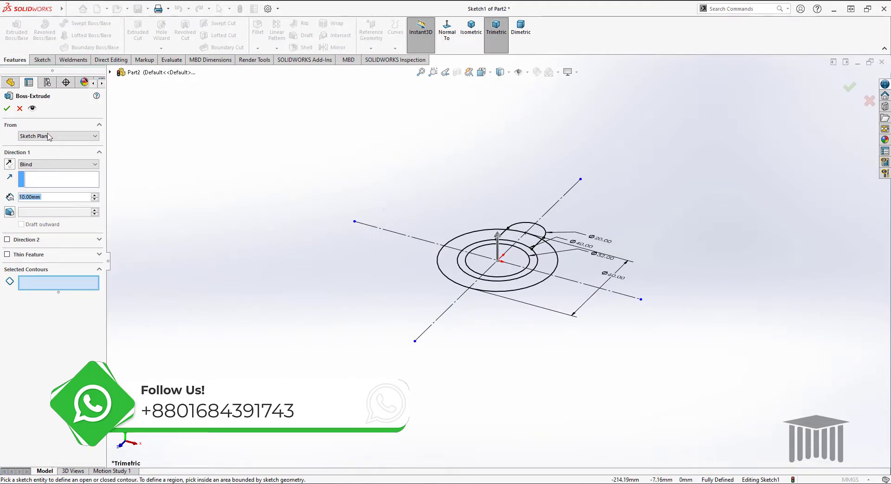
click(20, 109)
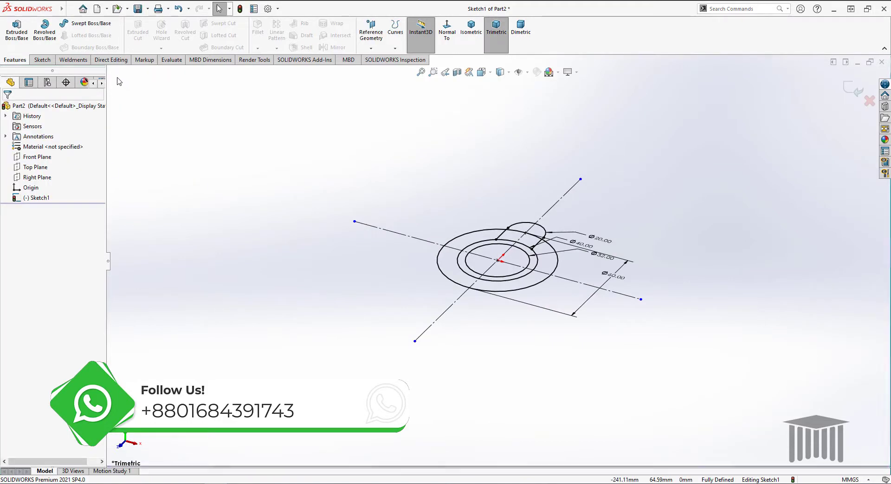
Create a circular sketch pattern of the lobe arc and its two side lines about the origin, with 6 equally spaced instances over 360 degrees
click(42, 60)
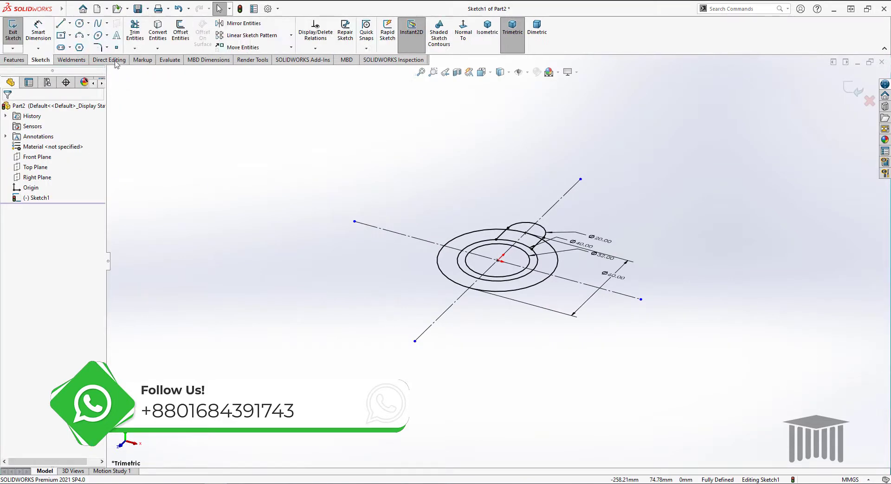
click(291, 35)
click(258, 58)
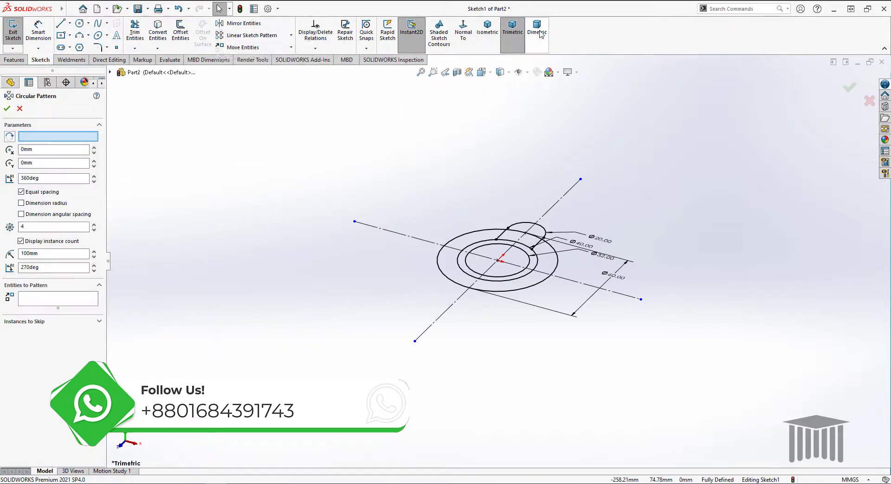
click(463, 31)
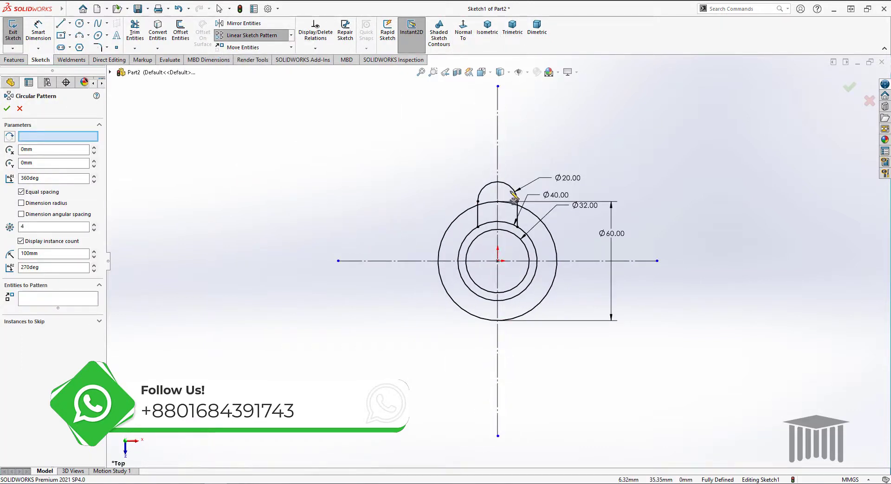
click(510, 188)
click(517, 214)
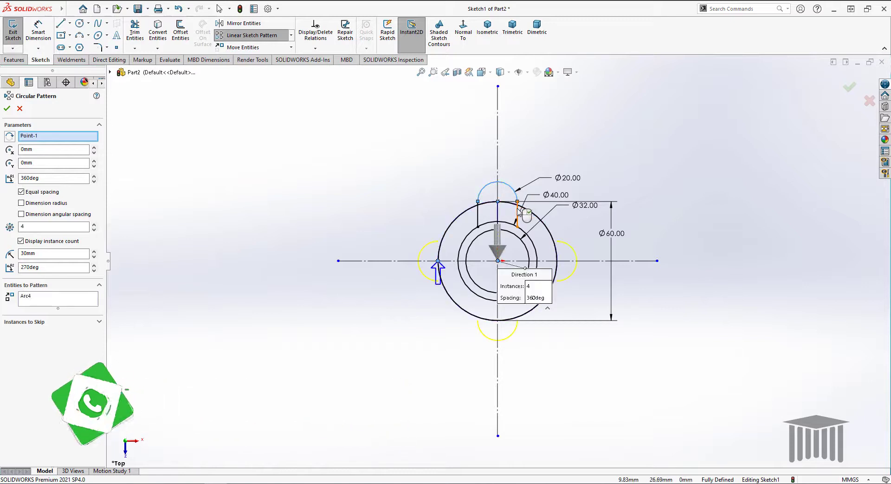
click(479, 214)
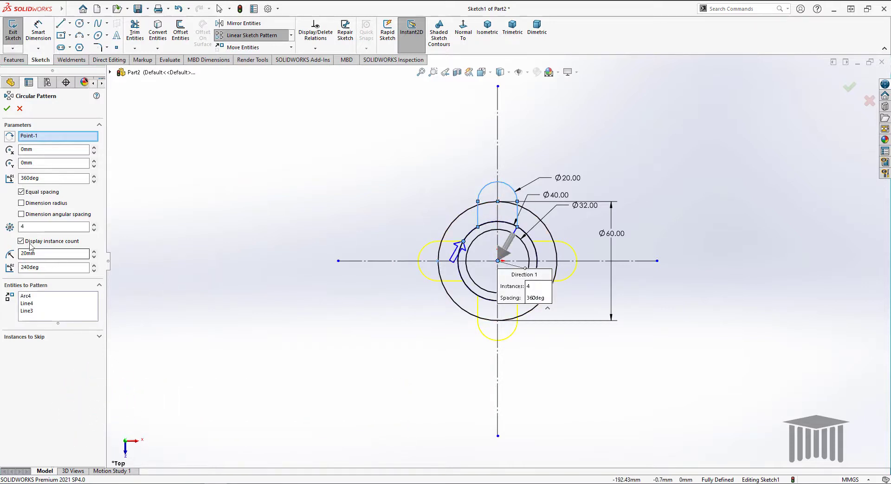
click(22, 226)
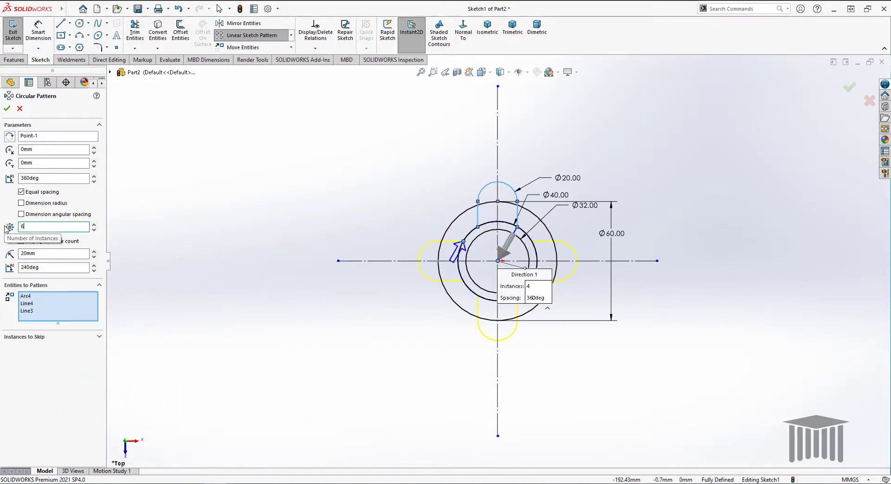
click(7, 108)
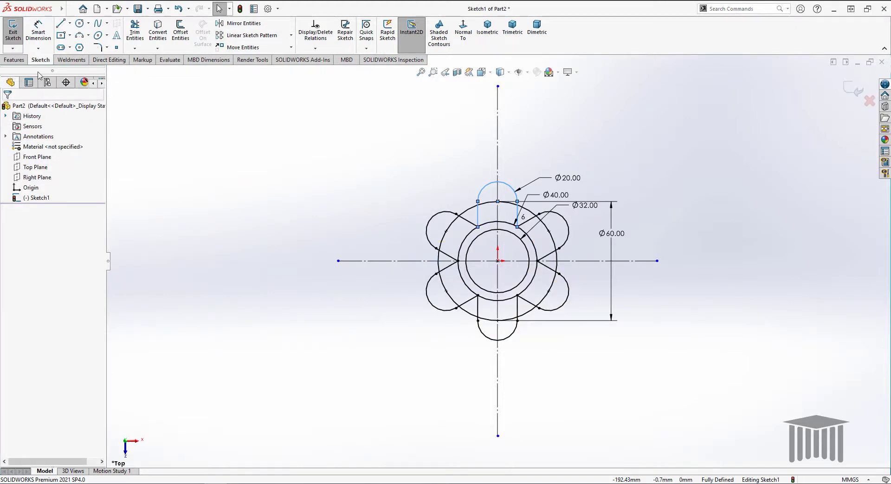
click(14, 60)
click(17, 31)
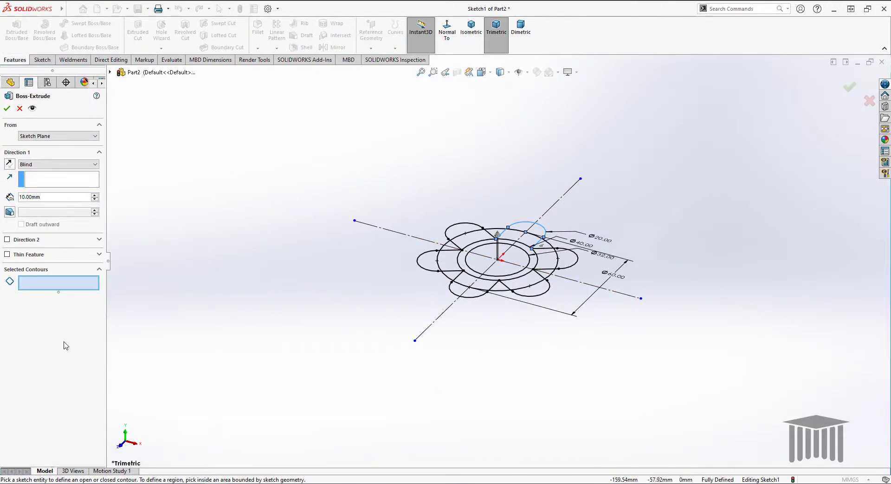
double_click(27, 197)
drag(22, 197, 16, 197)
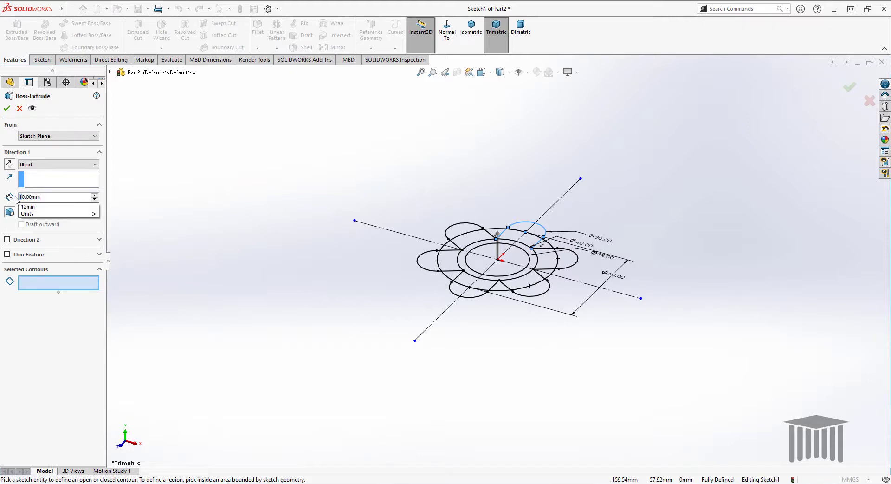
text(5)
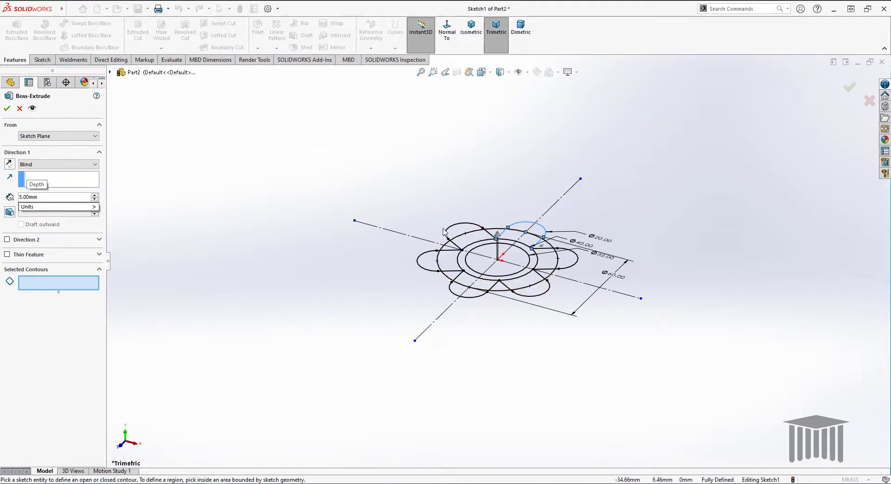
middle_drag(460, 166, 474, 267)
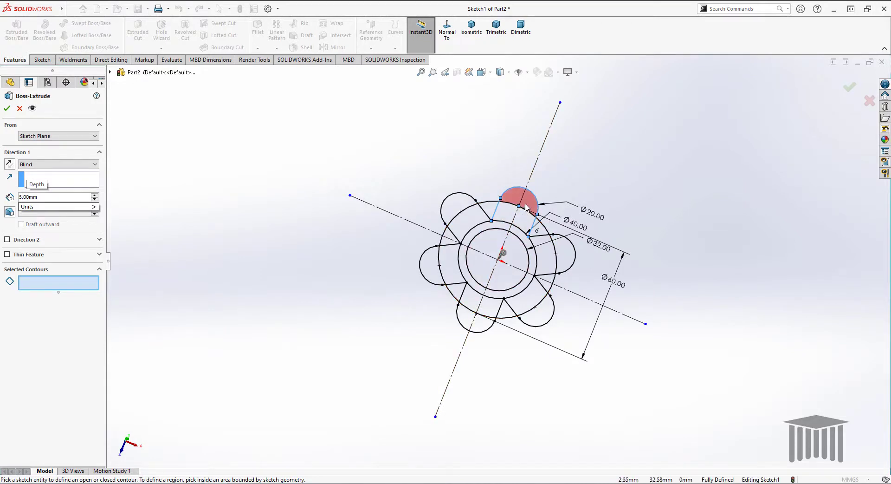
click(19, 108)
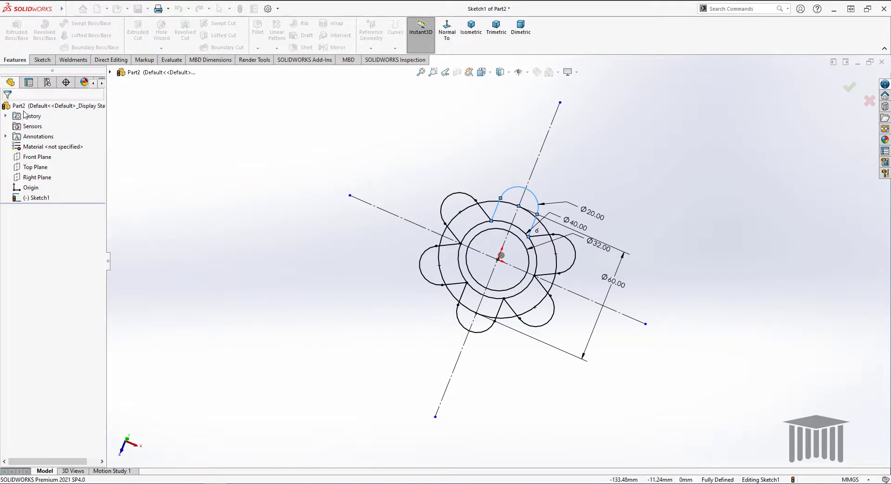
Convert the 60 mm pitch circle to construction geometry
click(468, 216)
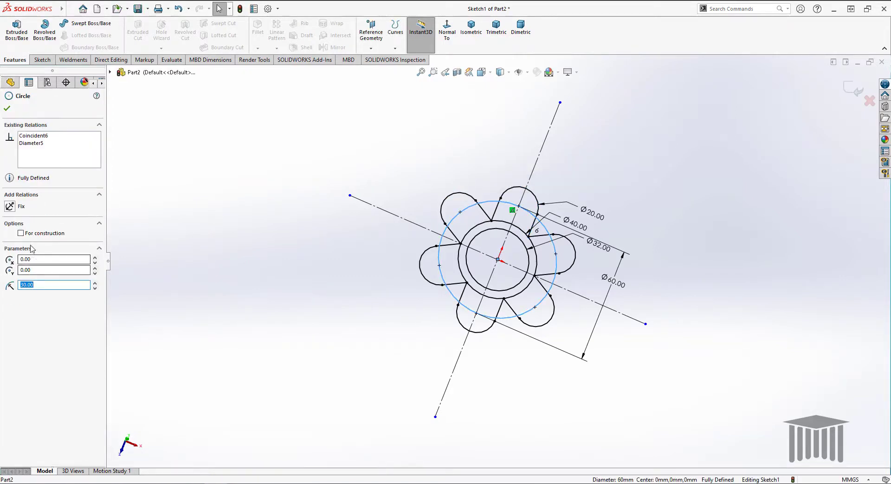
click(21, 233)
click(7, 108)
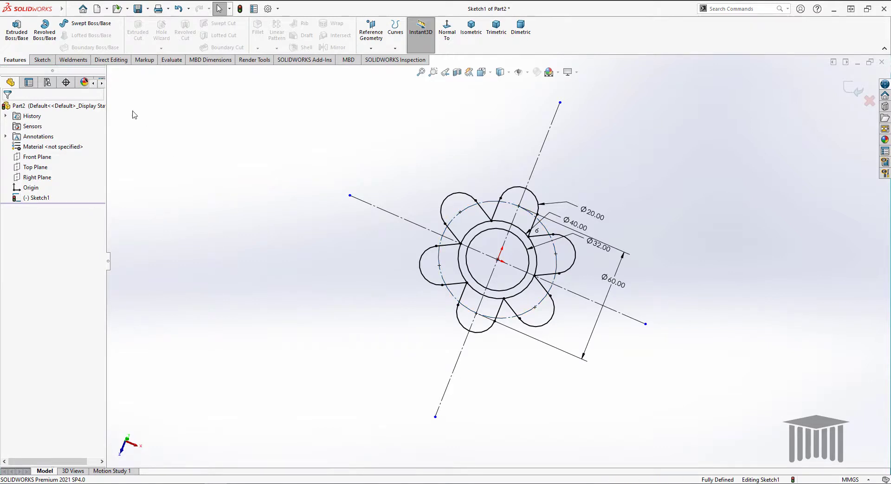
Extrude the six lobe regions and the ring between the 32 mm and 40 mm circles as a blind 10 mm boss
click(16, 31)
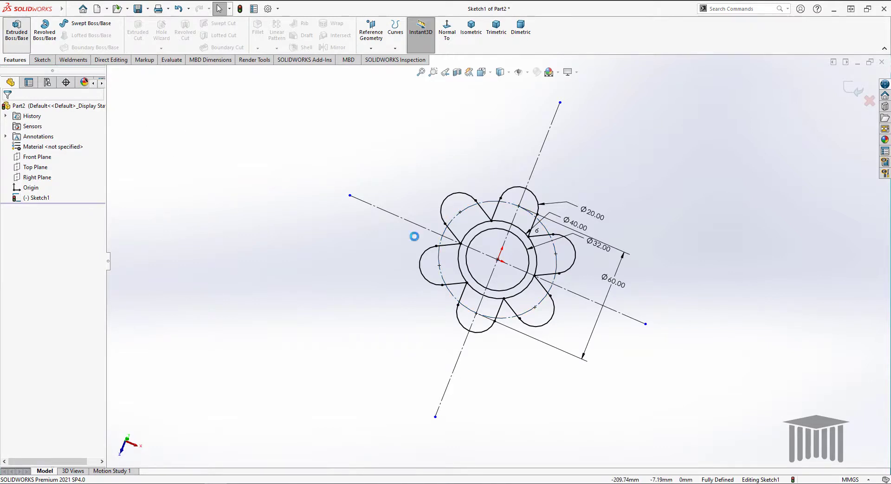
click(469, 215)
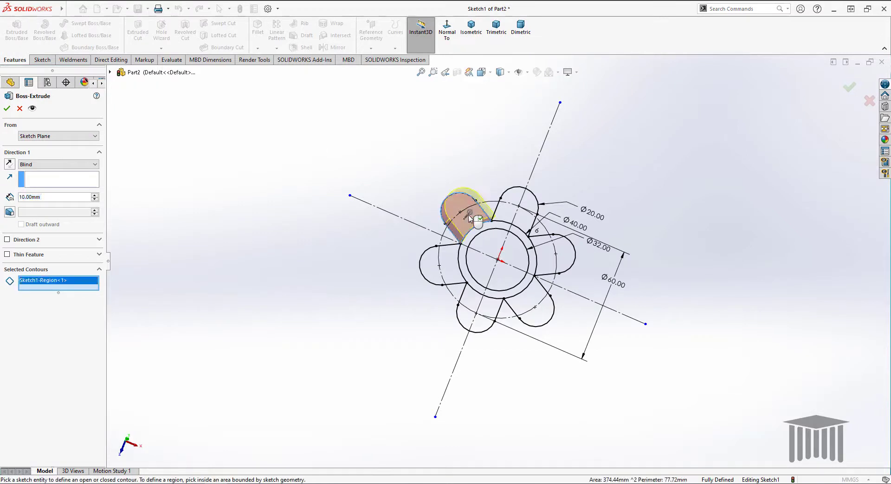
click(517, 207)
click(559, 254)
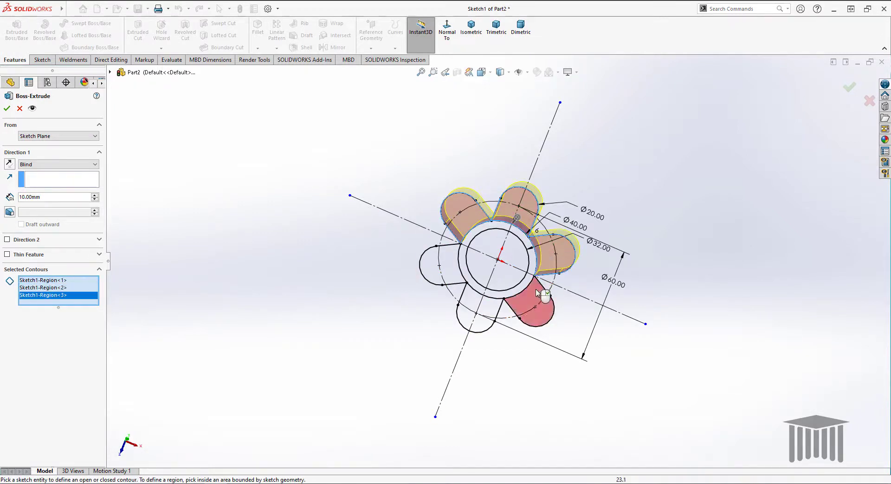
click(531, 302)
click(488, 307)
click(453, 279)
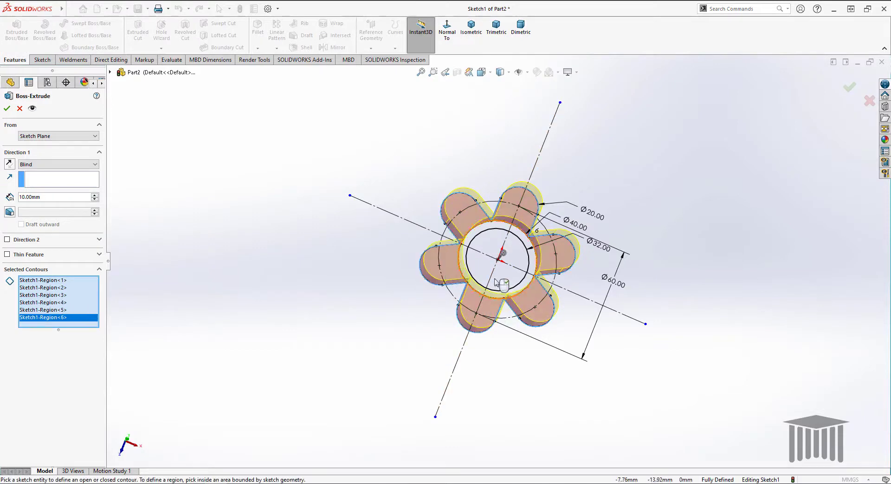
middle_drag(638, 276, 621, 247)
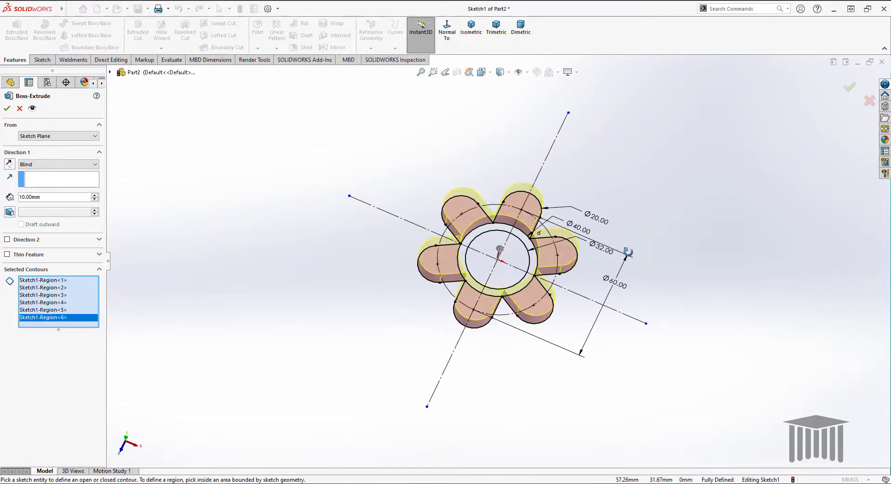
click(519, 234)
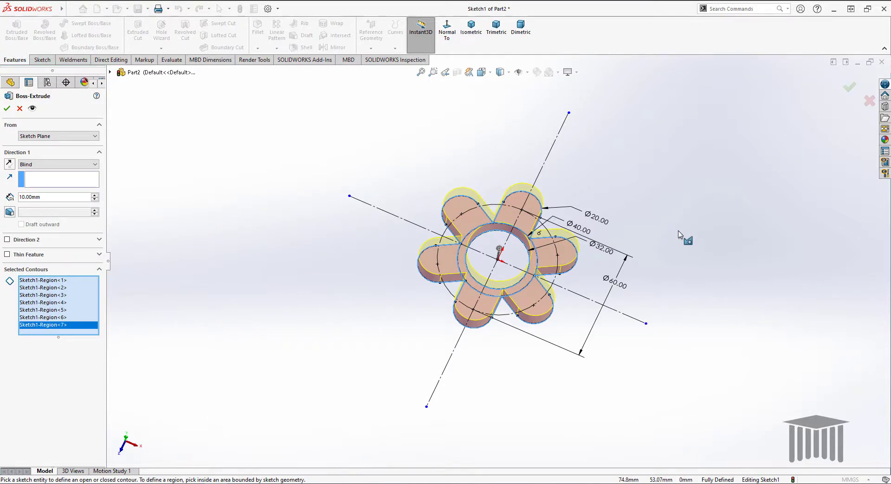
click(6, 110)
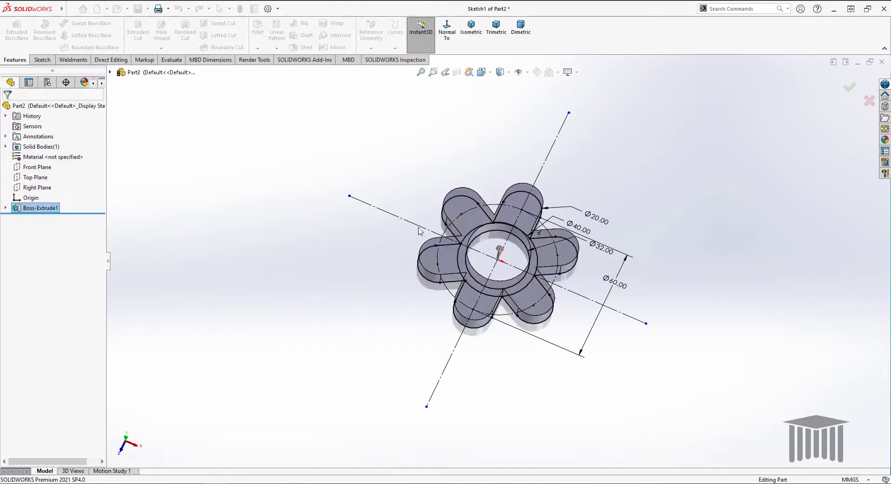
click(411, 160)
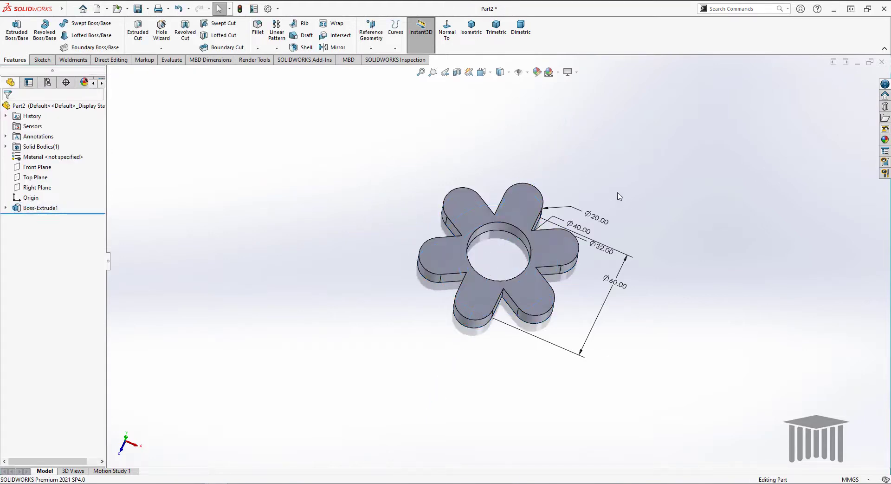
Start a new sketch on the upper face of the lobed body and orient the view normal to it
middle_drag(618, 197, 582, 175)
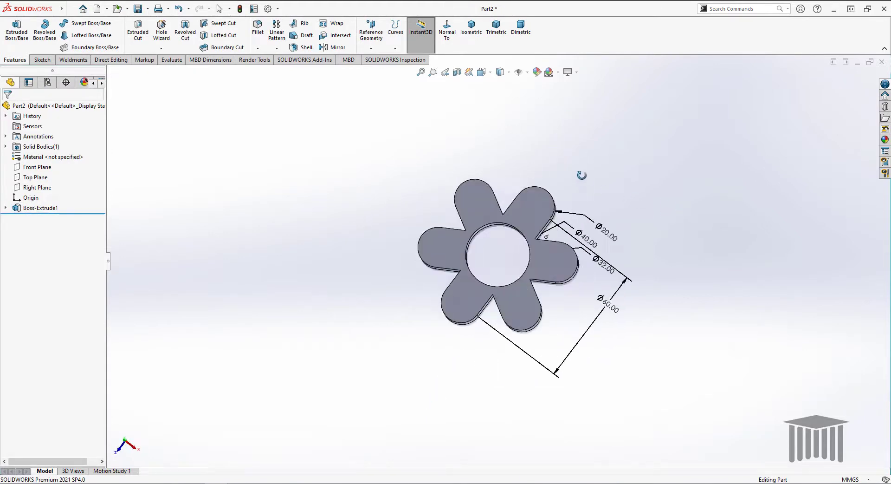
scroll(526, 318, down, 2)
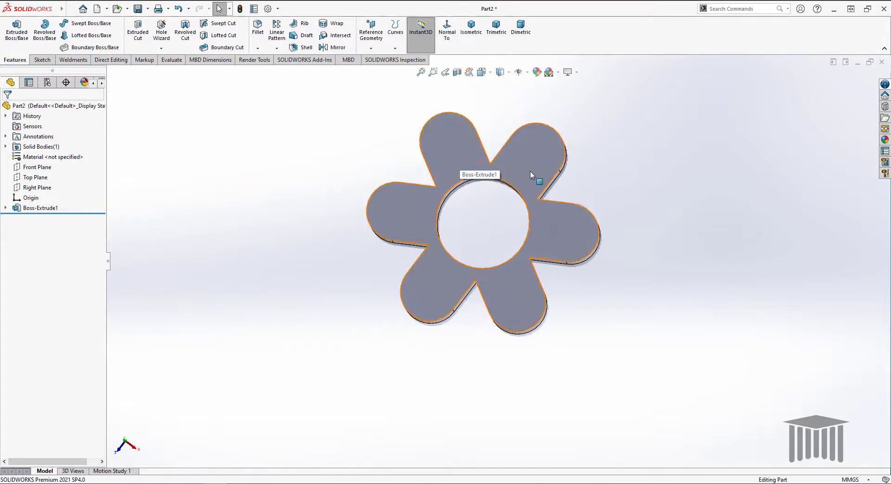
click(447, 36)
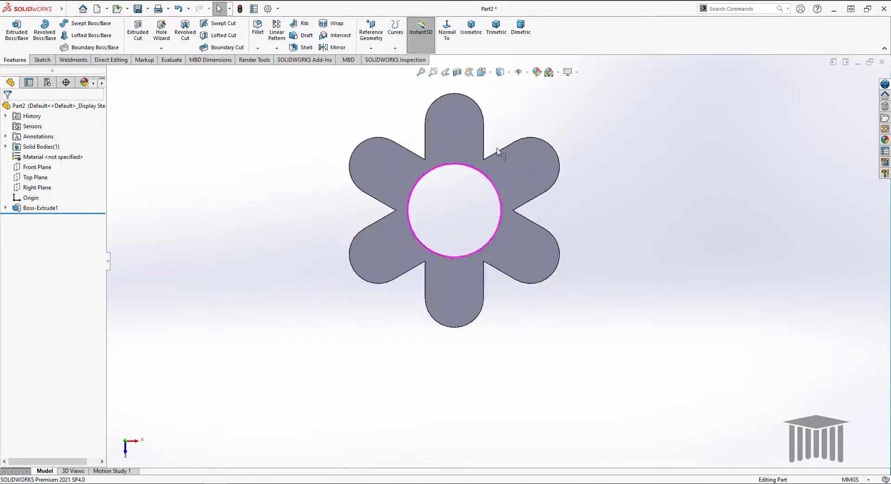
click(456, 138)
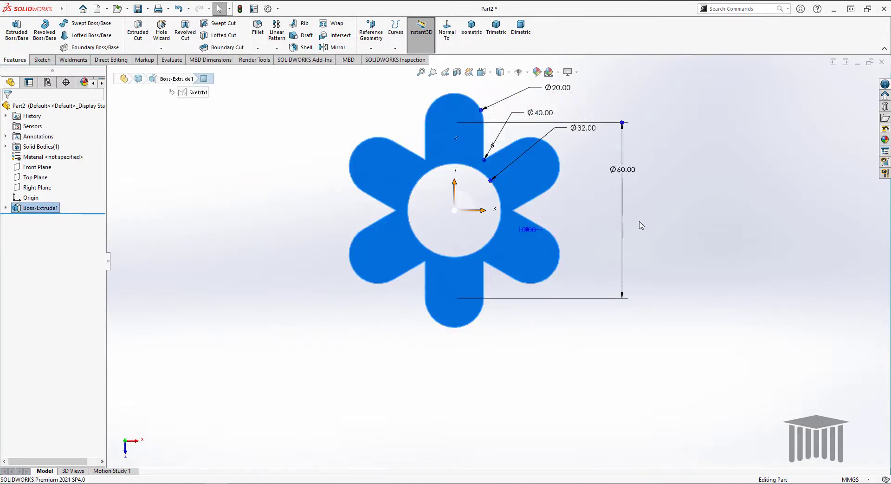
right_click(460, 134)
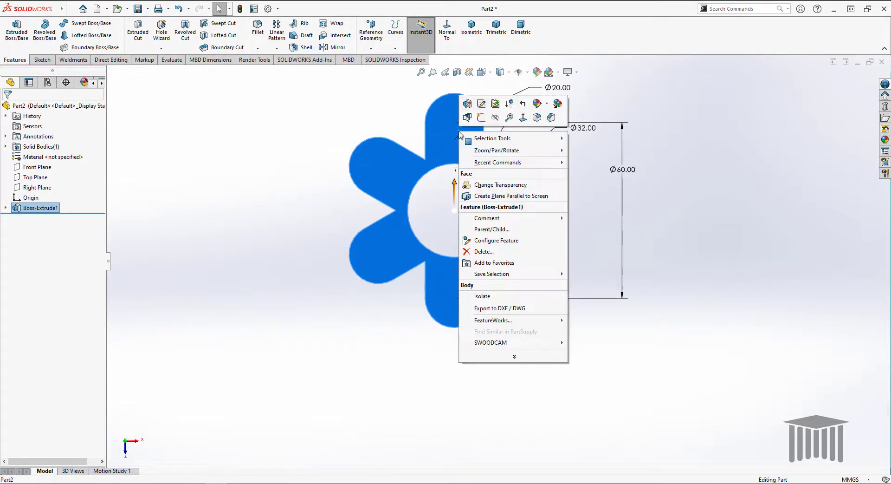
click(482, 117)
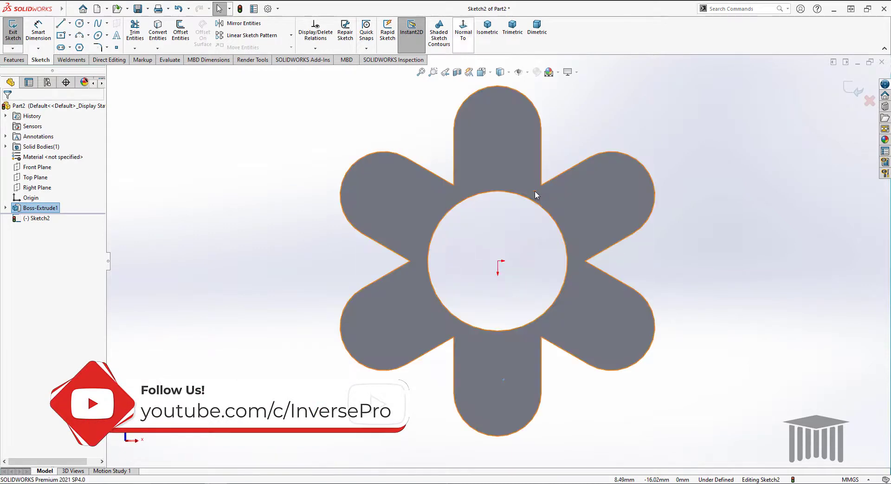
click(463, 29)
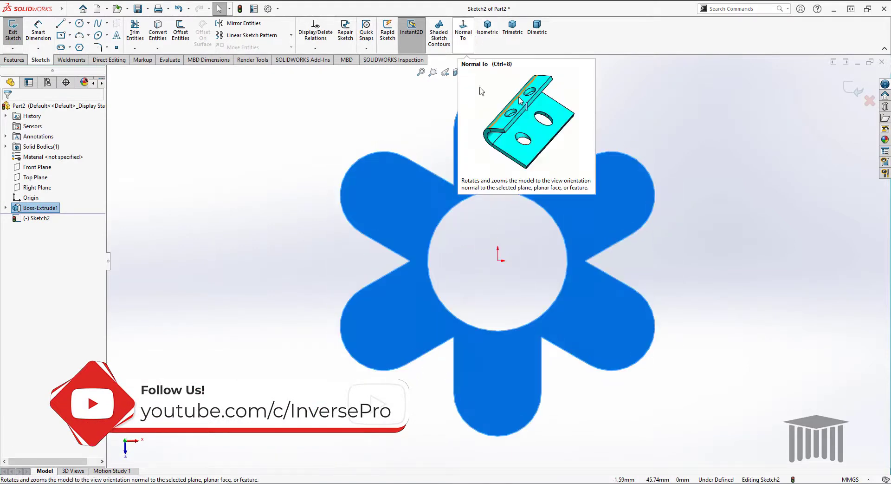
click(487, 28)
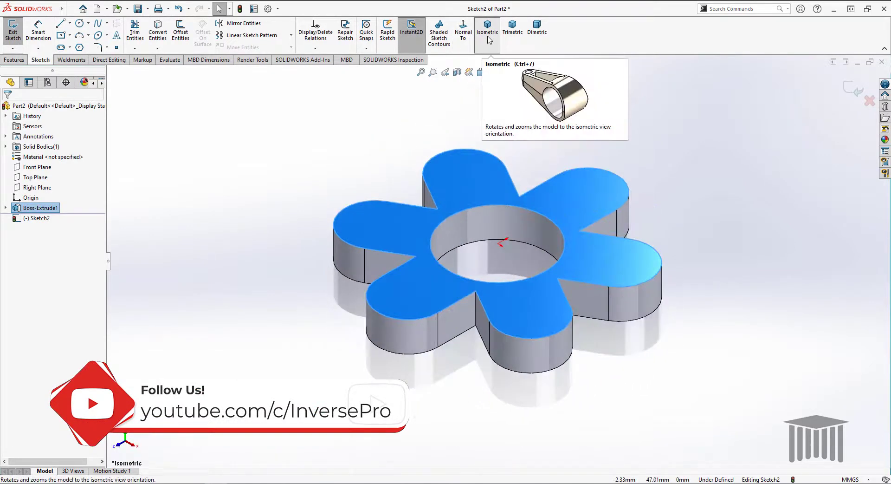
click(463, 28)
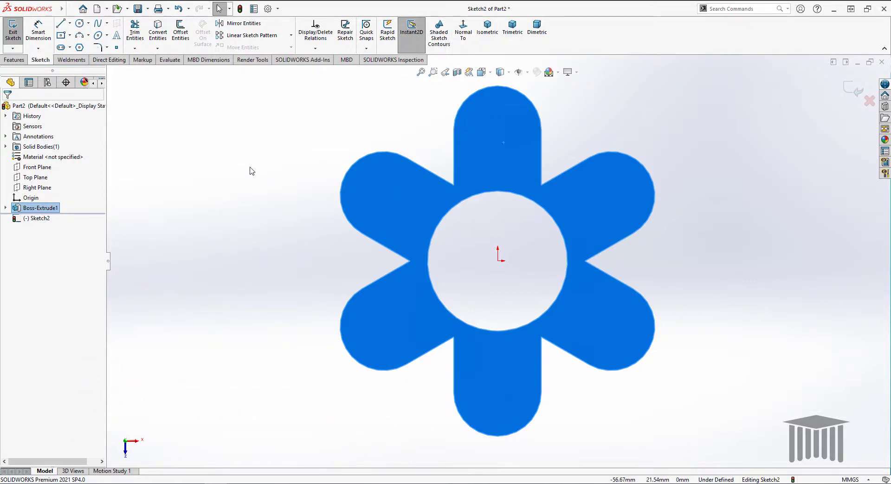
click(219, 192)
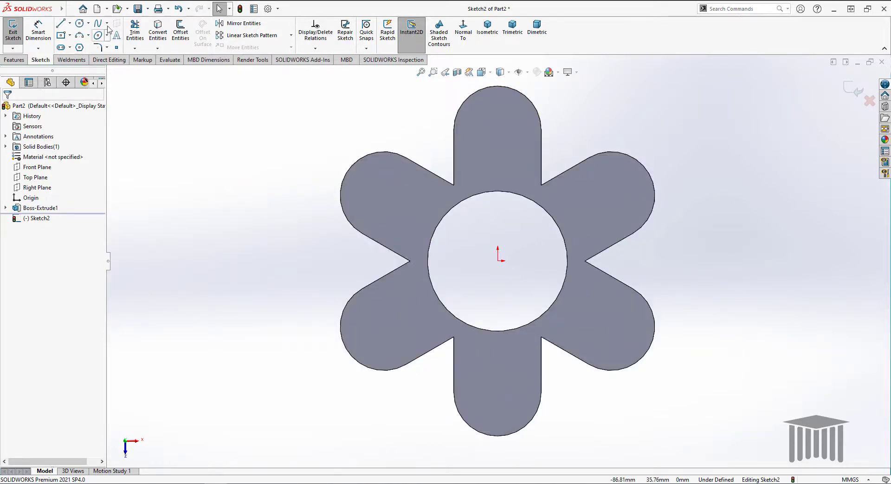
Sketch midpoint lines centred on the origin: a horizontal one about 83.2 mm long and a vertical one about 86.6 mm long
click(80, 23)
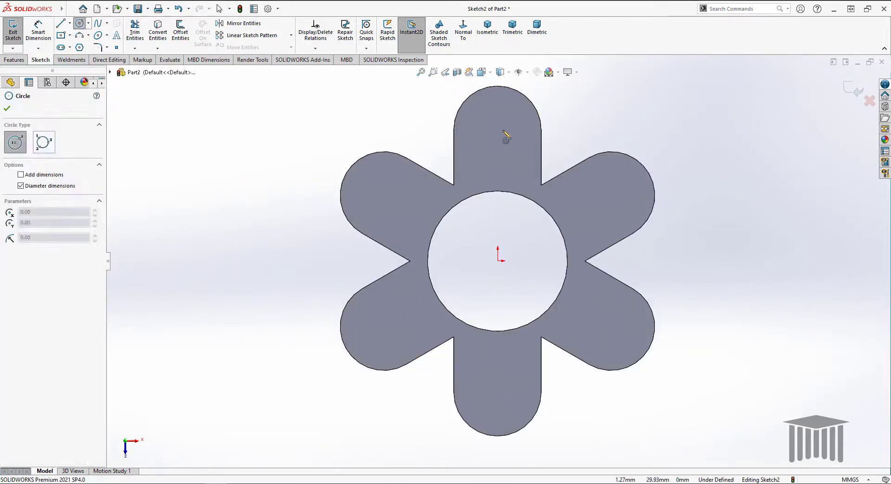
click(8, 109)
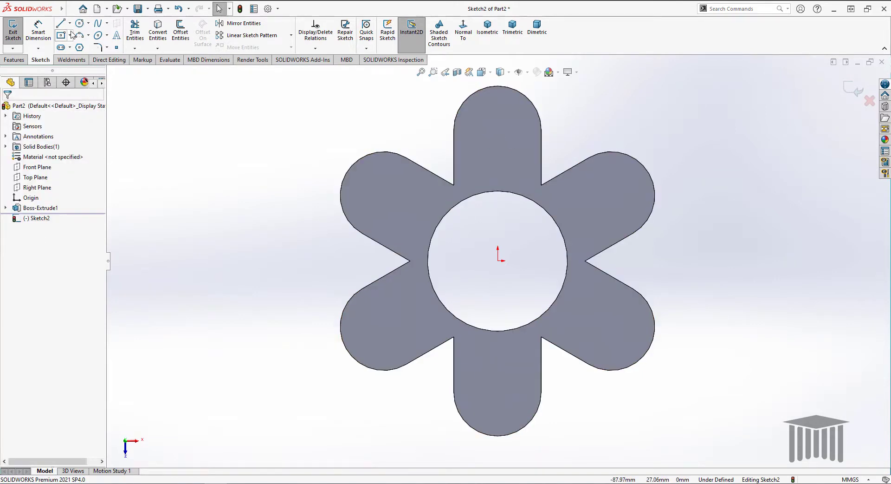
click(69, 23)
click(88, 56)
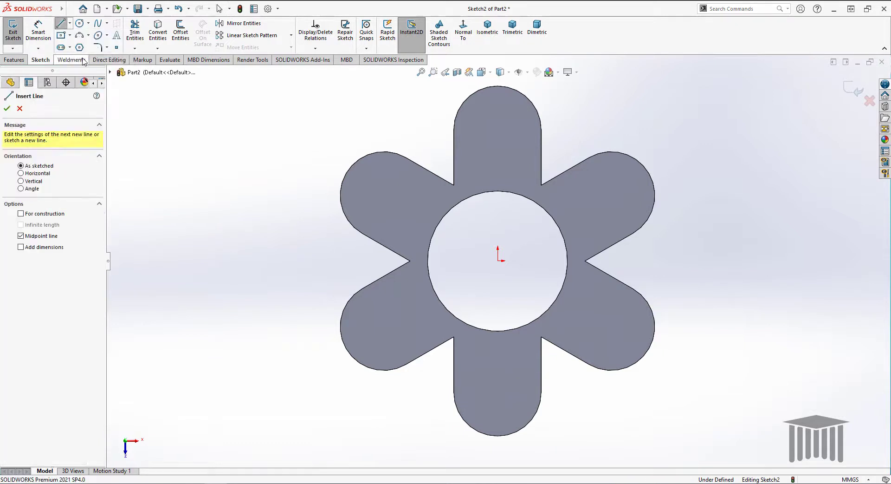
click(498, 261)
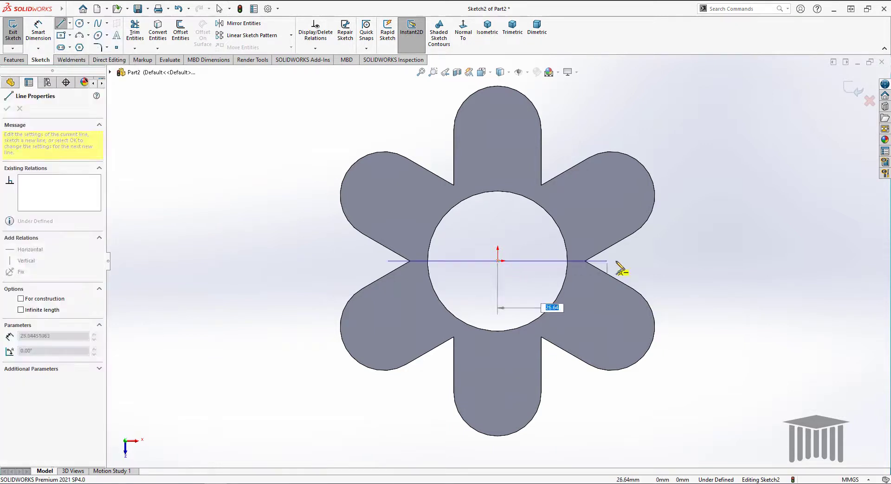
click(681, 260)
click(497, 261)
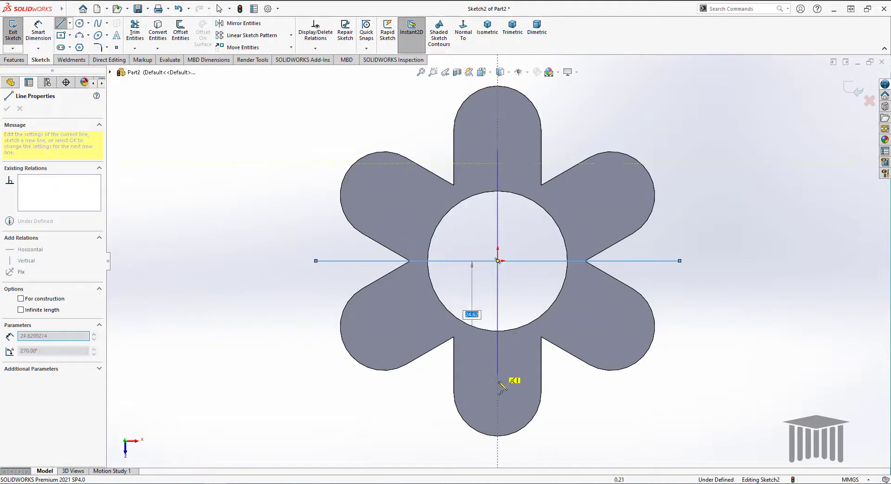
click(498, 450)
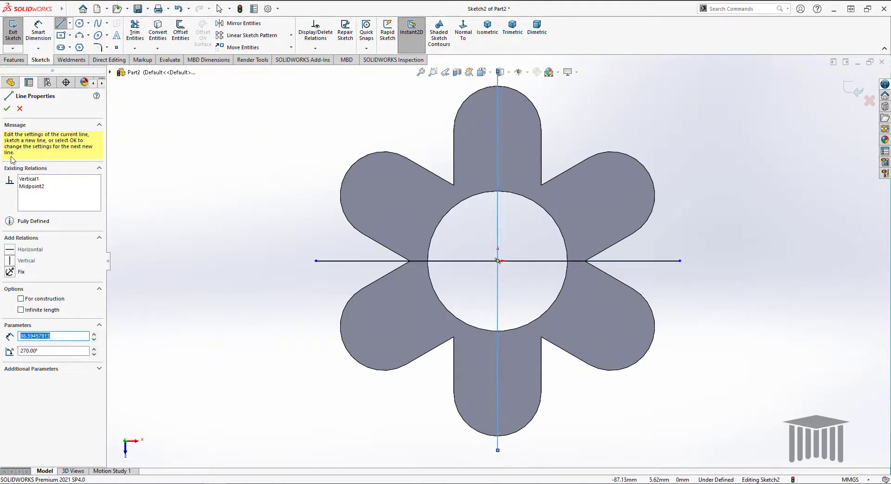
Convert the vertical and horizontal lines through the origin to construction geometry
click(43, 300)
click(7, 108)
click(7, 108)
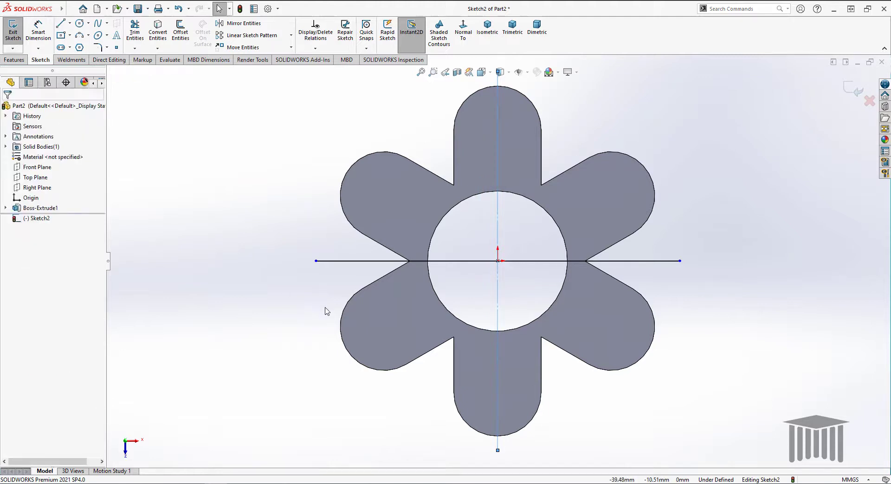
click(340, 261)
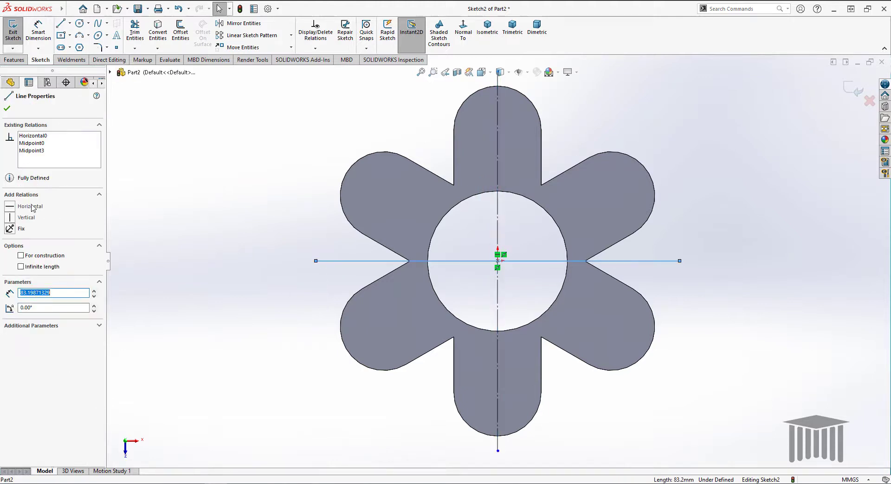
click(43, 255)
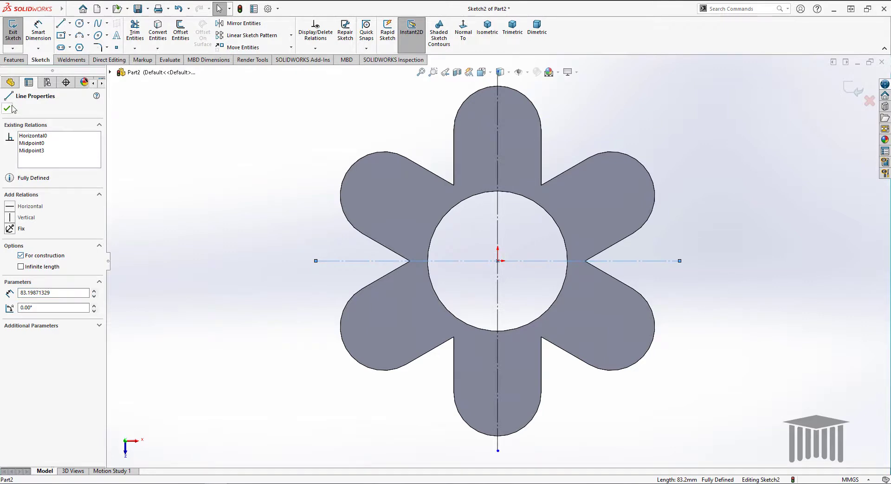
click(11, 107)
click(791, 227)
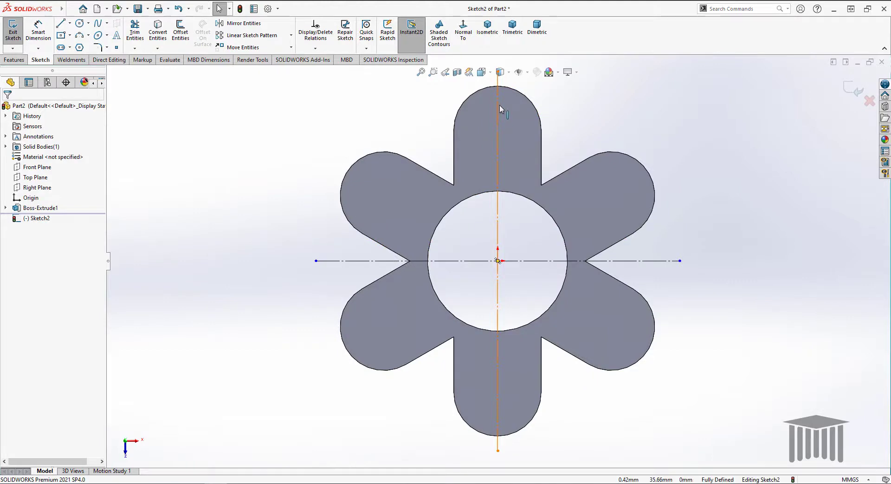
click(80, 23)
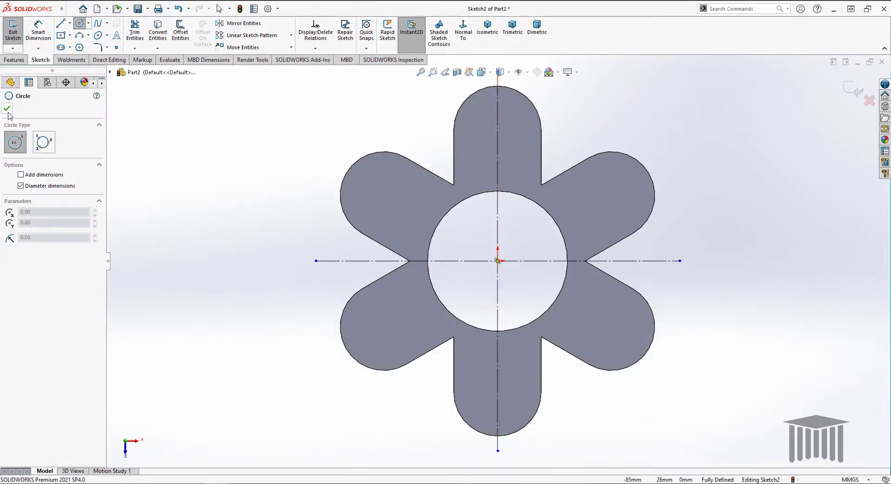
key(Escape)
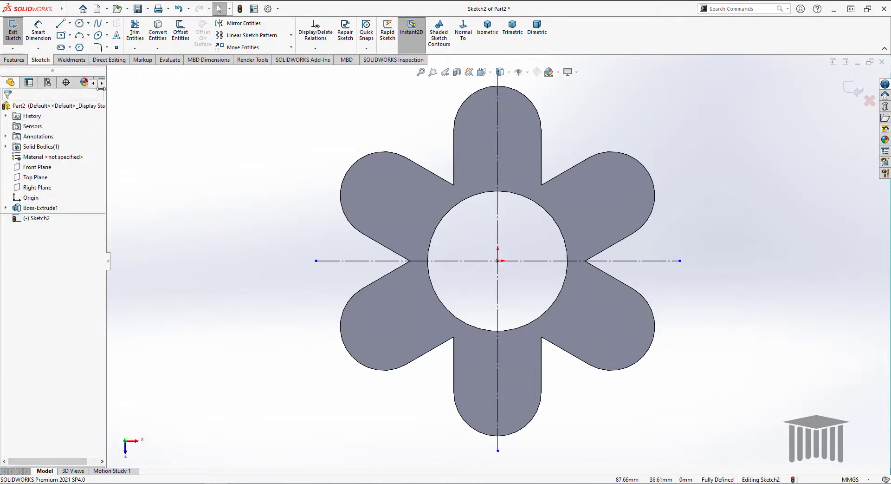
click(80, 24)
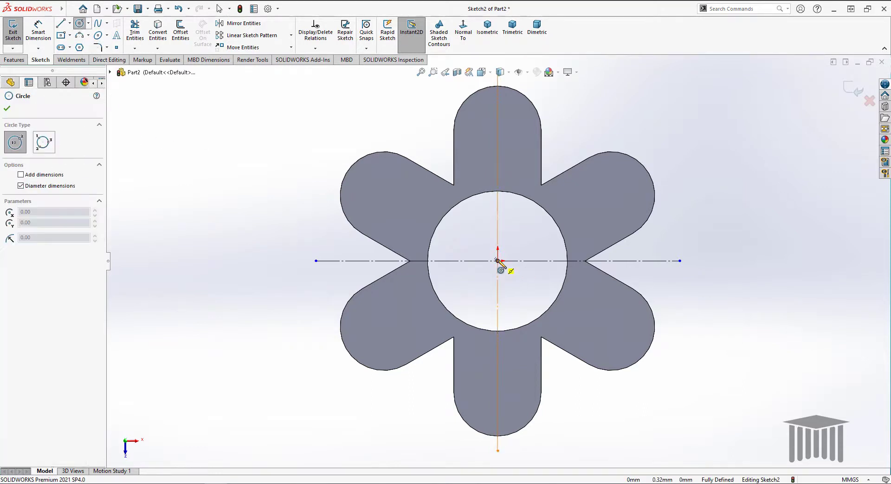
click(498, 261)
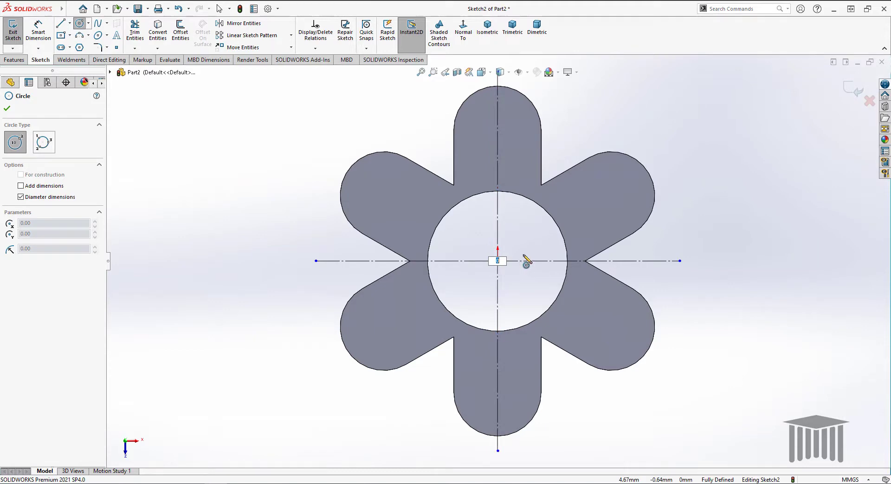
key(Escape)
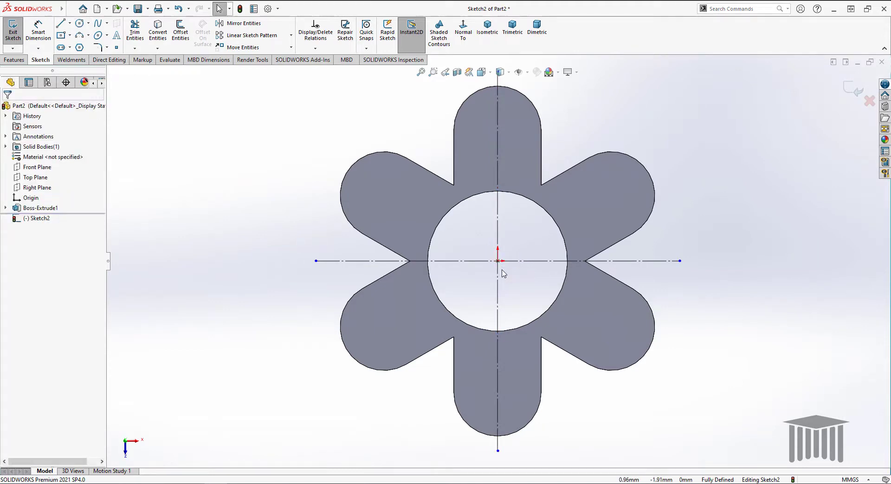
Sketch a circle centred on the origin that crosses all six lobes between the central hole and the lobe tips
click(80, 24)
click(498, 260)
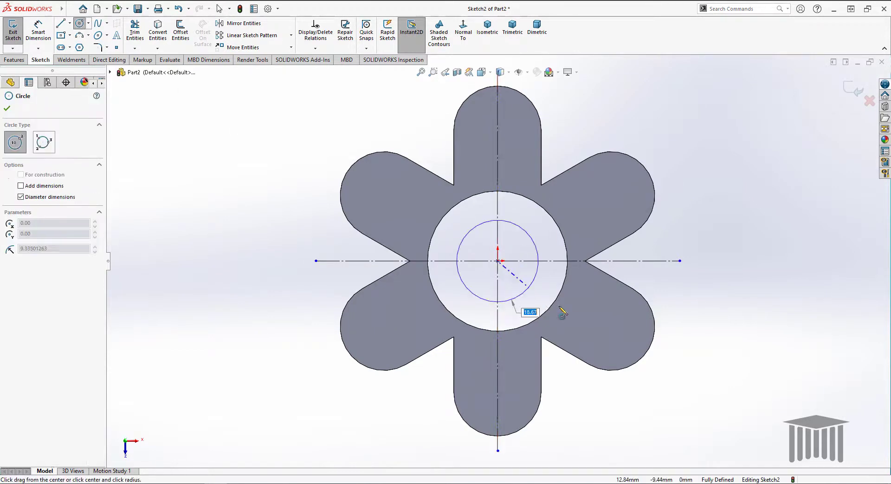
click(592, 342)
click(7, 108)
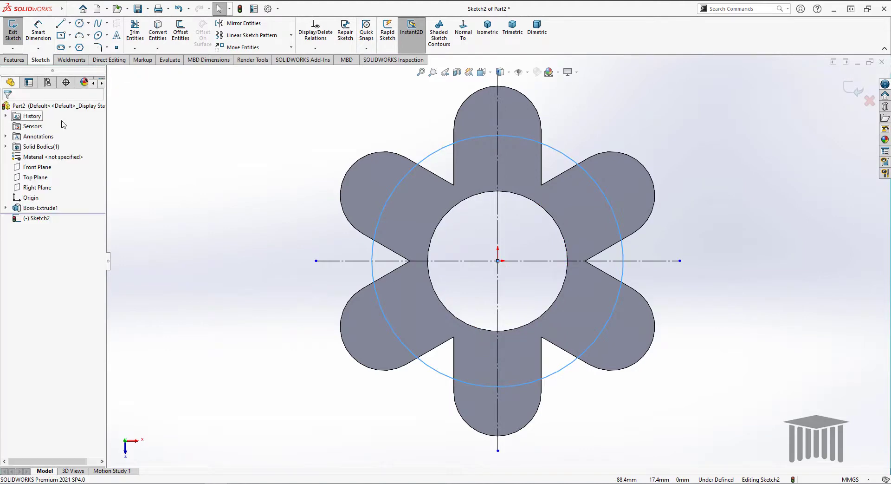
Dimension the large pitch circle crossing the six lobes to a diameter of 60 mm
click(44, 29)
click(565, 160)
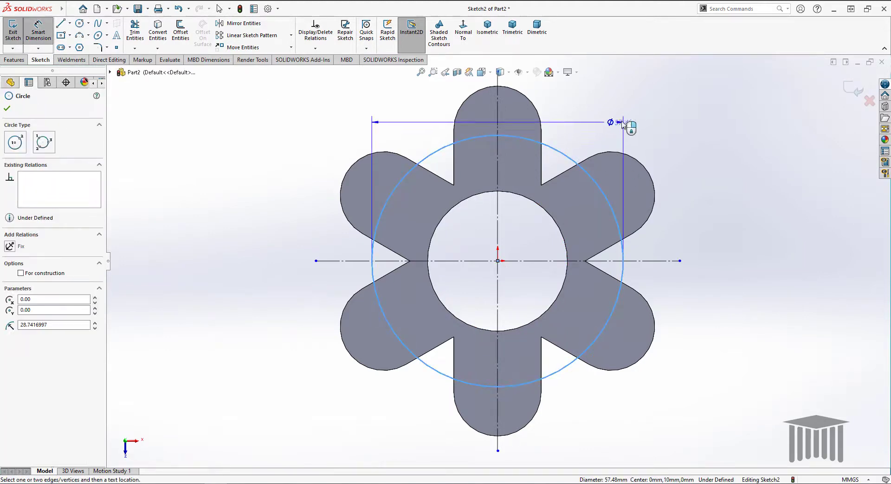
click(636, 108)
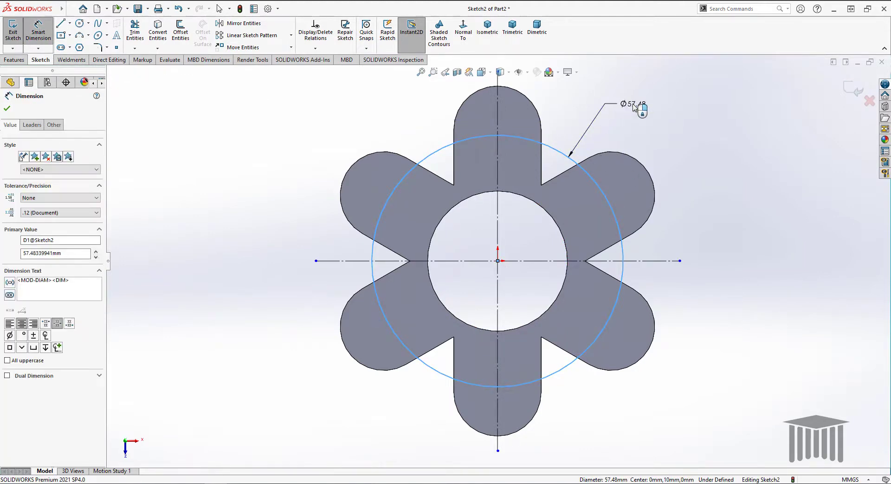
text(60)
key(Return)
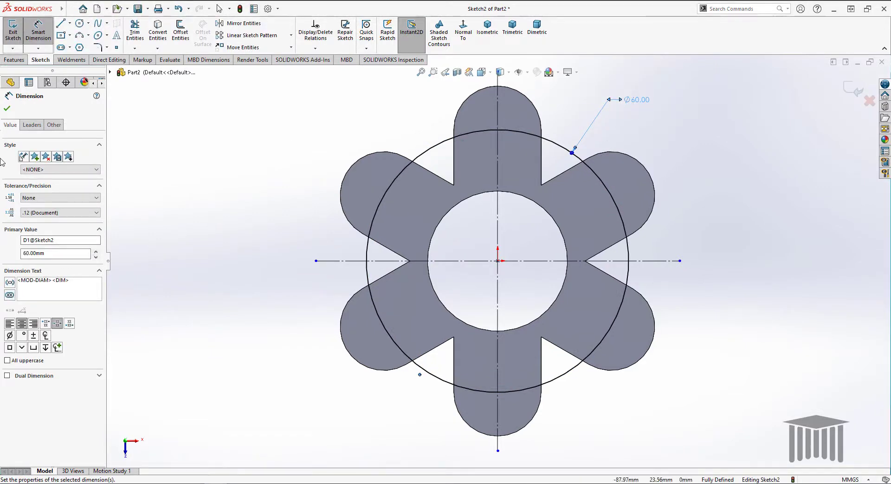
click(7, 110)
Sketch two concentric circles, about 5 mm and 11 mm in diameter, where the pitch circle meets the vertical centreline in the upper lobe
click(79, 24)
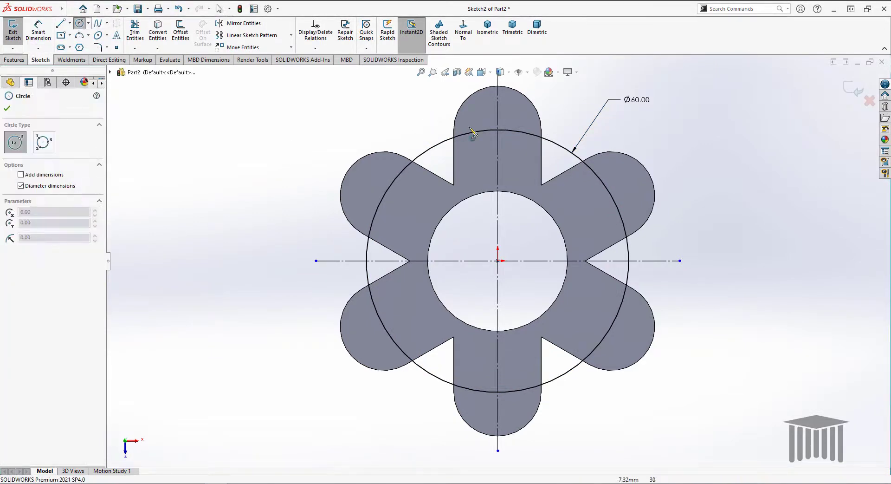
click(498, 130)
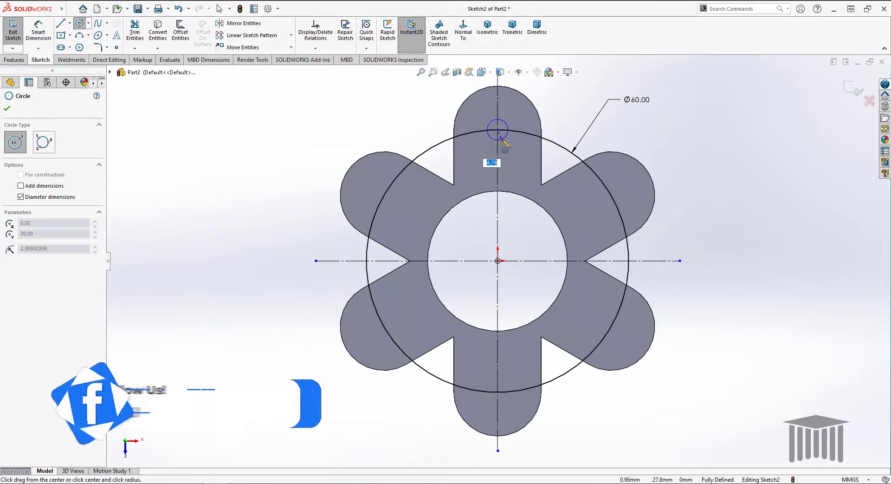
click(504, 139)
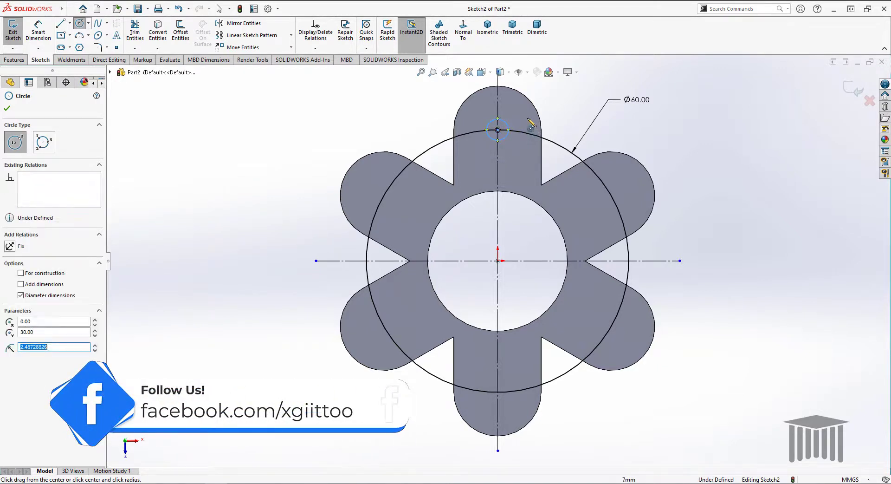
click(498, 131)
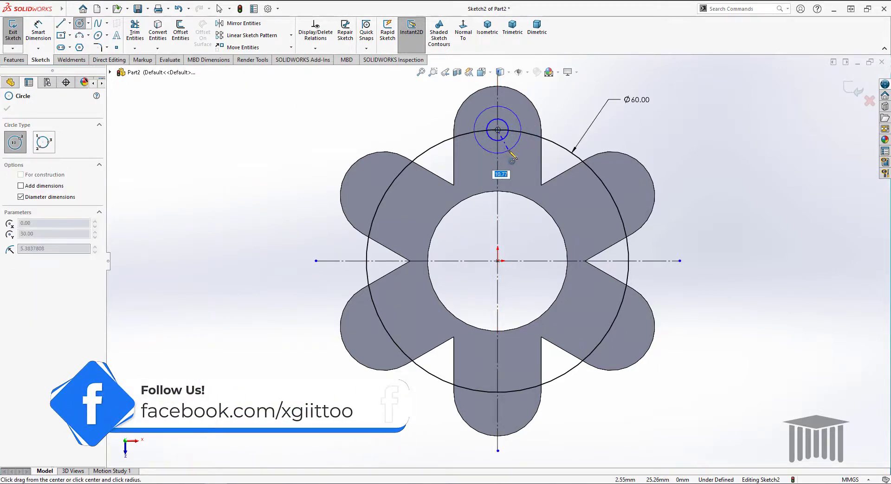
click(521, 139)
click(8, 108)
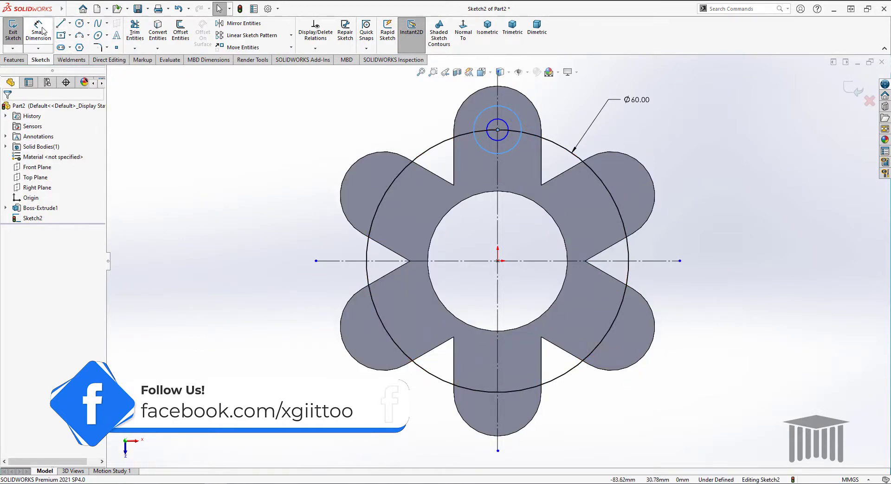
Set the diameters of the concentric circles in the upper lobe to 12 mm for the outer and 8 mm for the inner
click(38, 30)
click(514, 112)
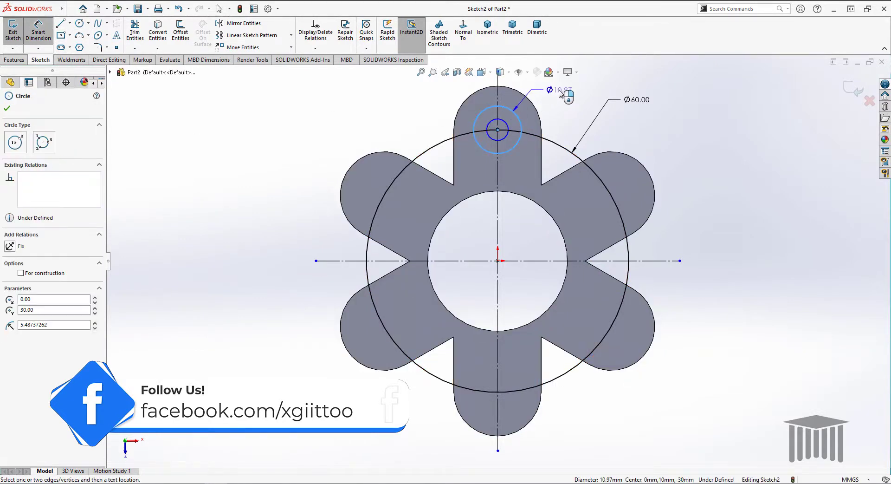
click(566, 91)
text(12)
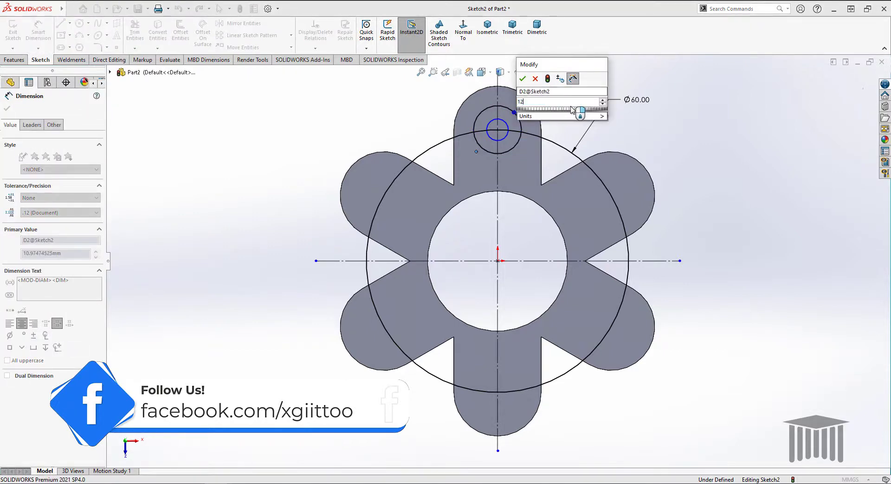
key(Return)
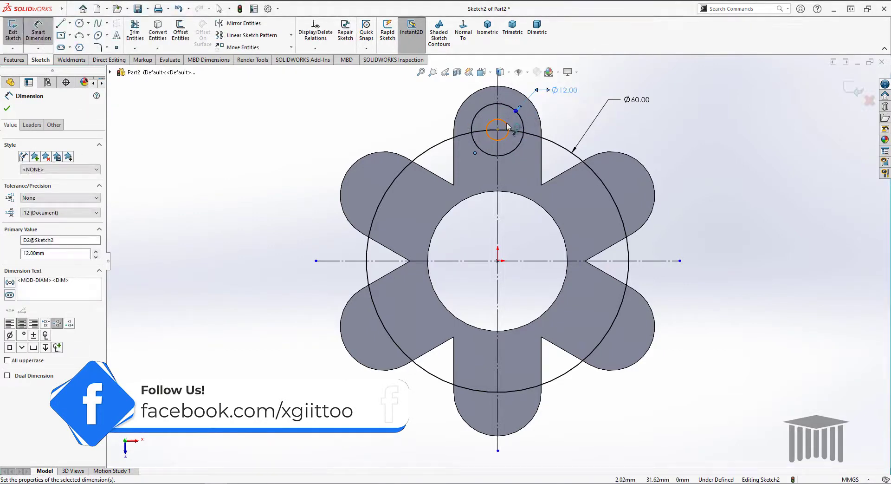
click(508, 126)
click(573, 115)
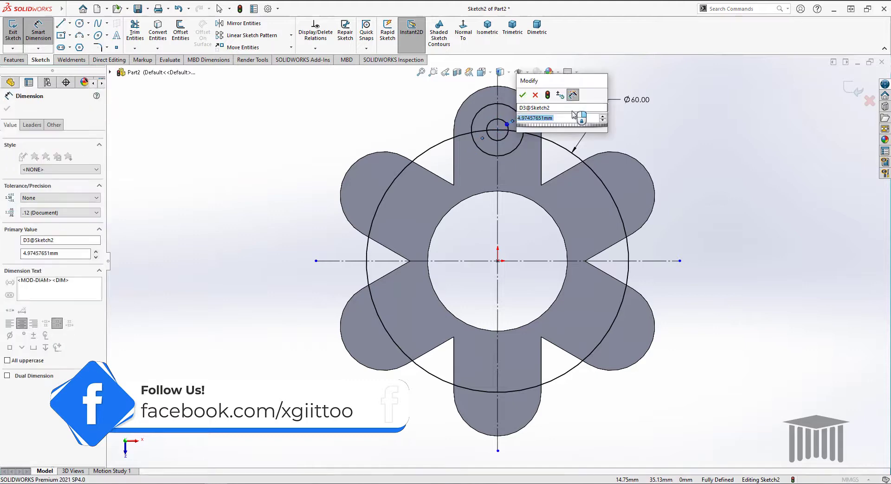
text(8)
key(Return)
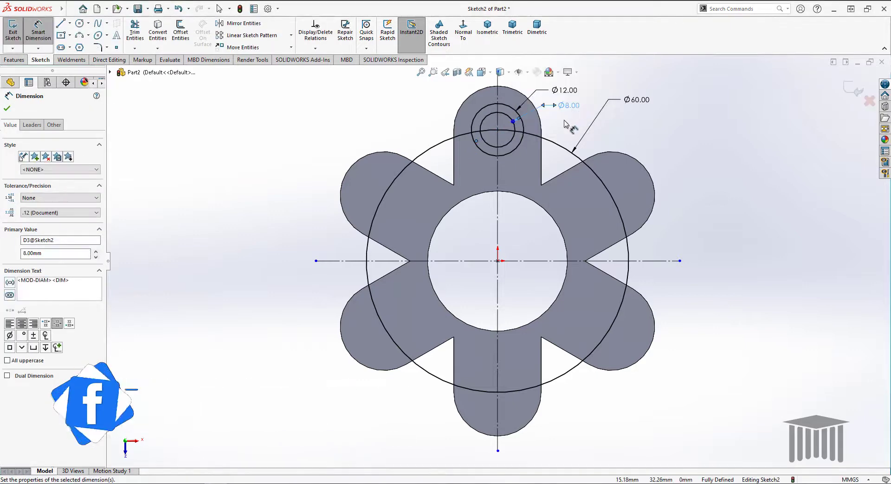
key(Escape)
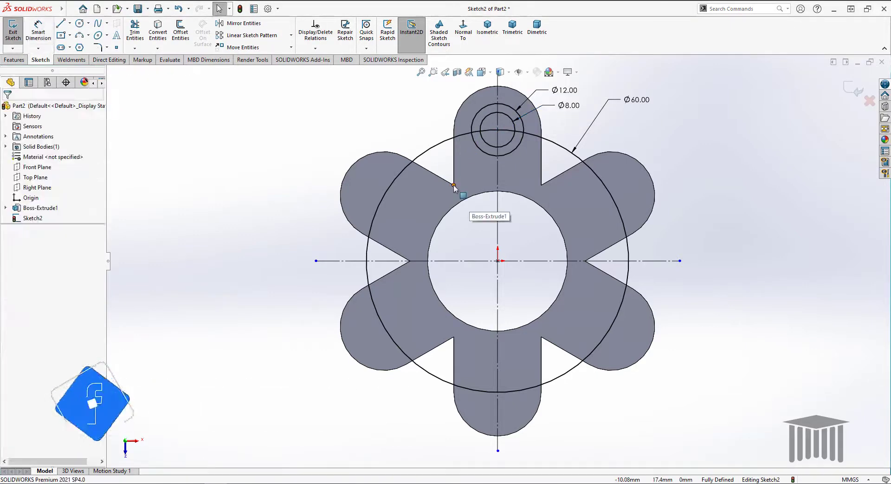
Sketch a circle about 39.6 mm in diameter, centred on the origin, around the central hole
click(81, 24)
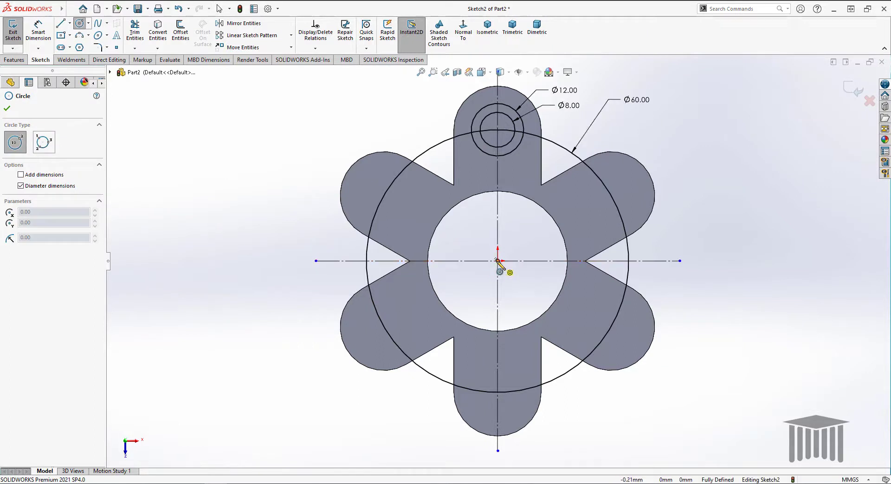
click(498, 261)
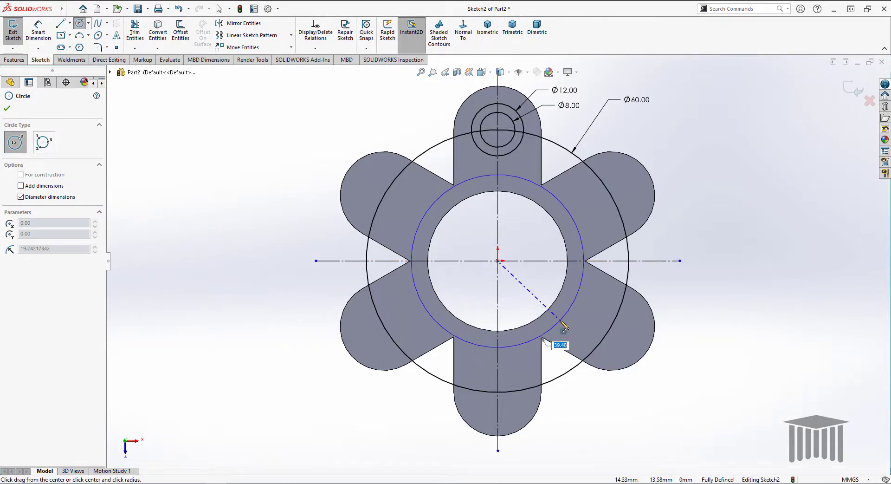
click(561, 321)
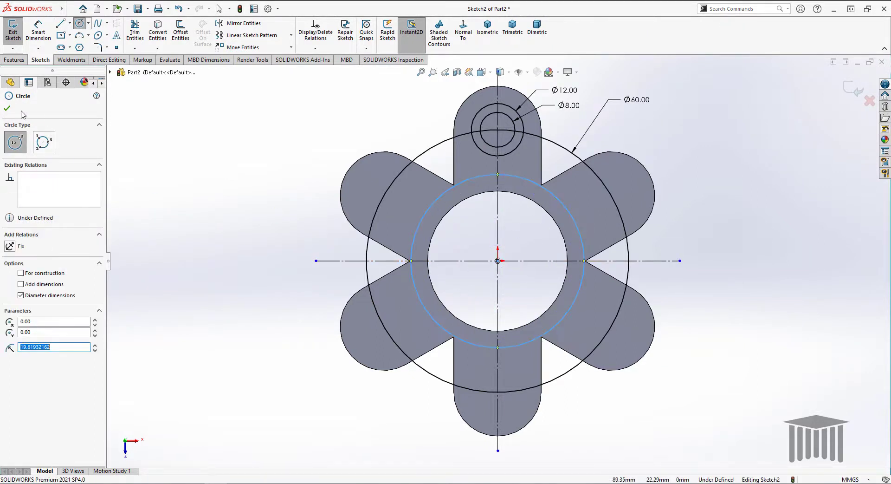
click(7, 108)
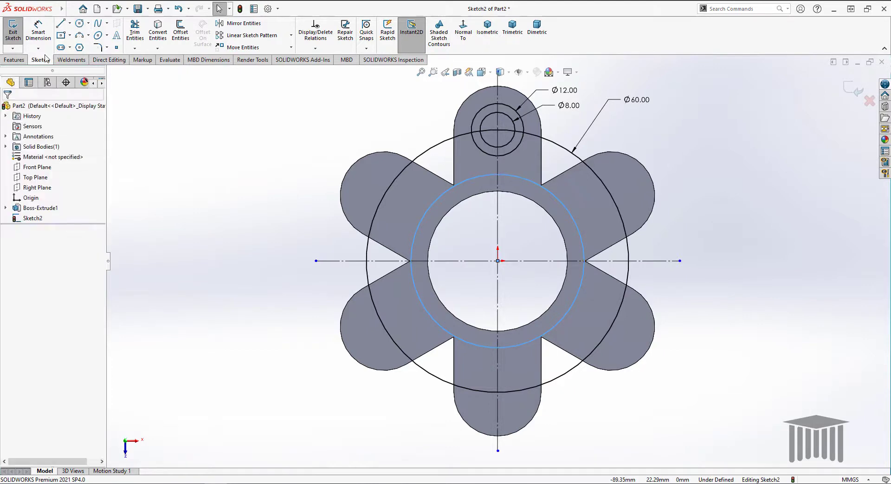
Set the diameter of the circle around the central hole to 40 mm and convert the hole's edge into the sketch
click(537, 184)
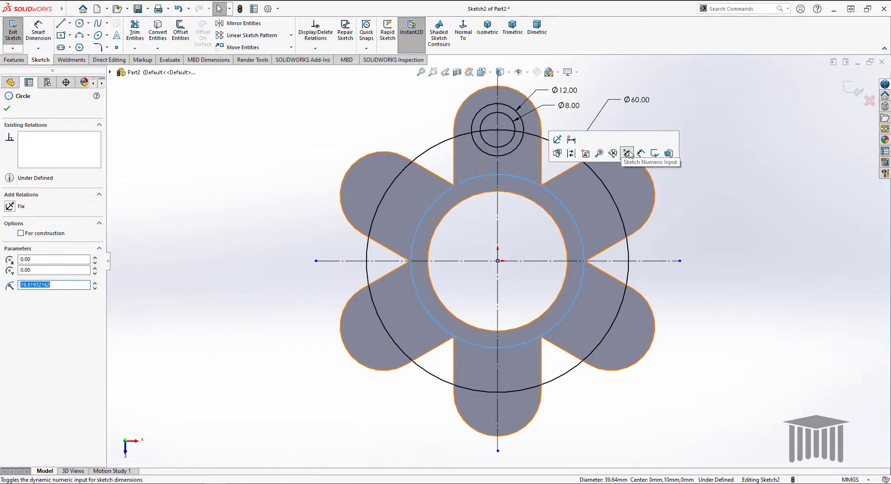
click(551, 191)
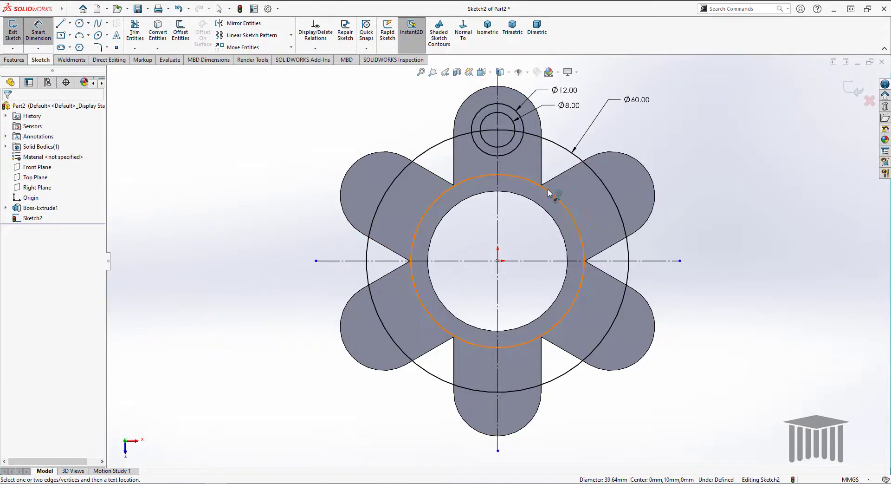
click(634, 133)
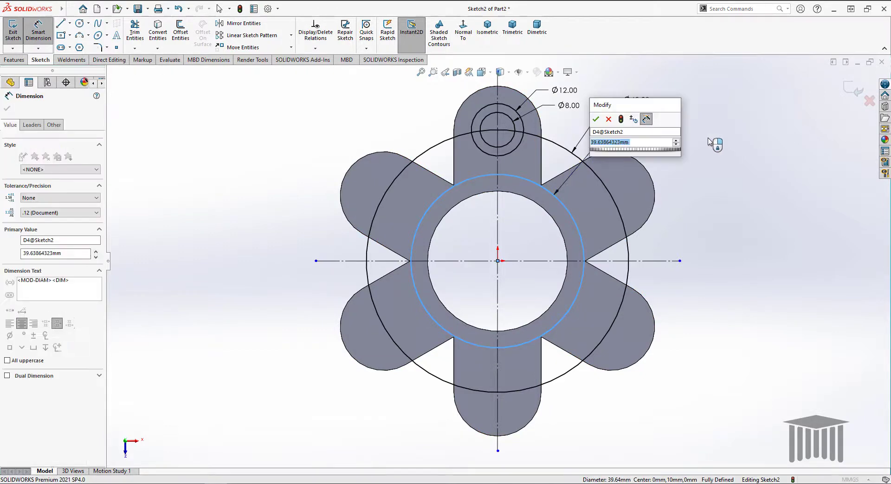
key(Return)
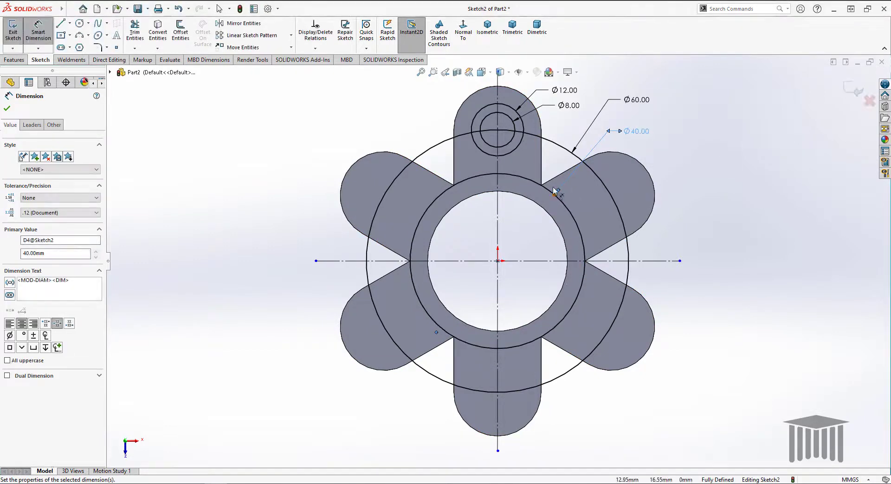
click(8, 108)
click(483, 192)
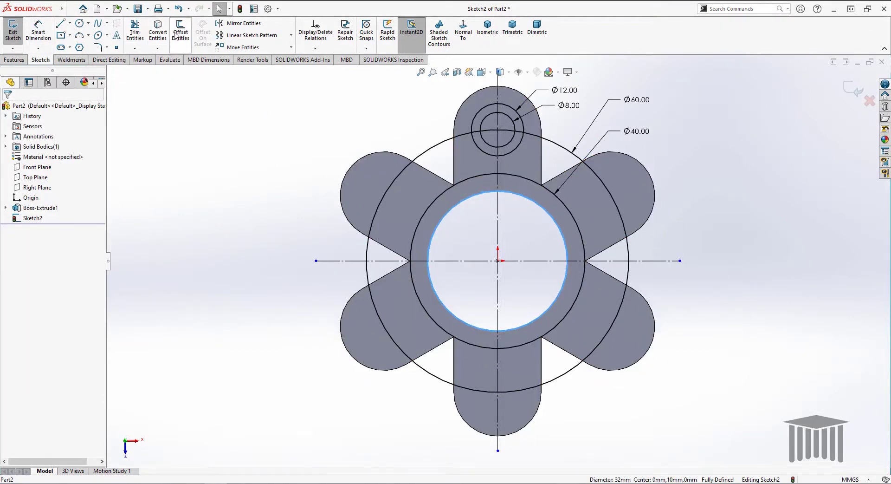
click(159, 30)
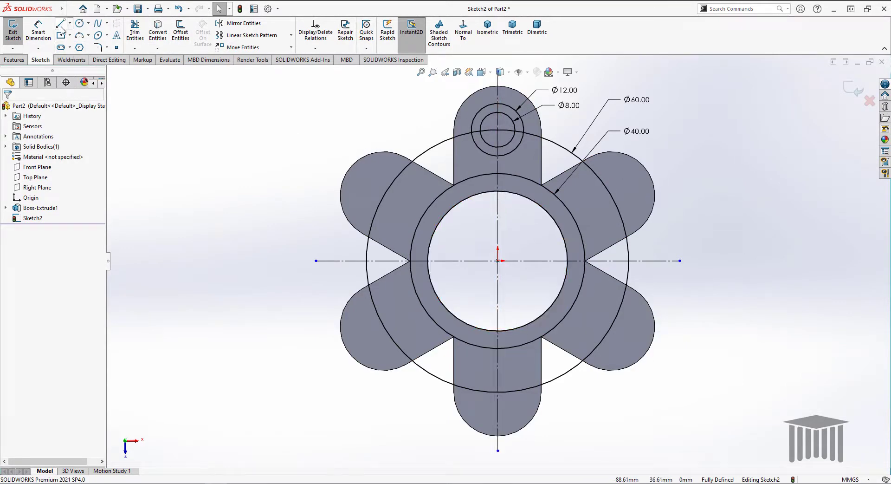
Sketch two vertical lines about 10.9 mm long from the side points of the 12 mm circle down to the 40 mm circle
click(60, 25)
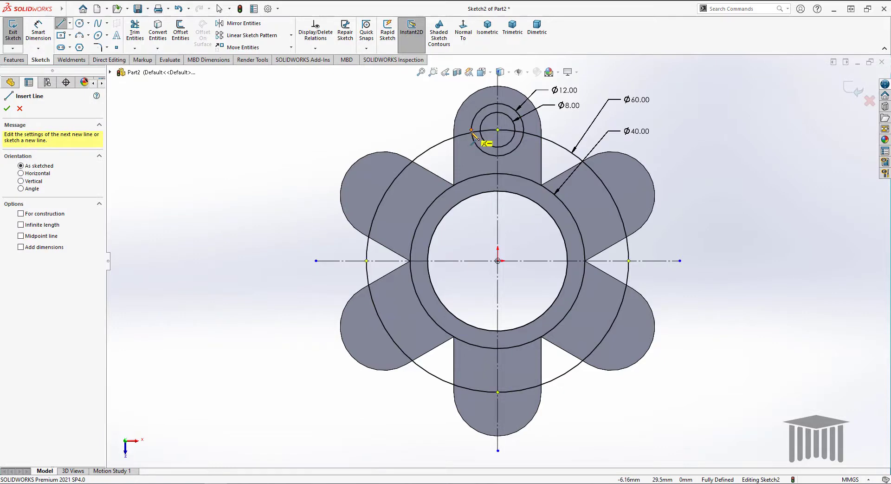
click(471, 131)
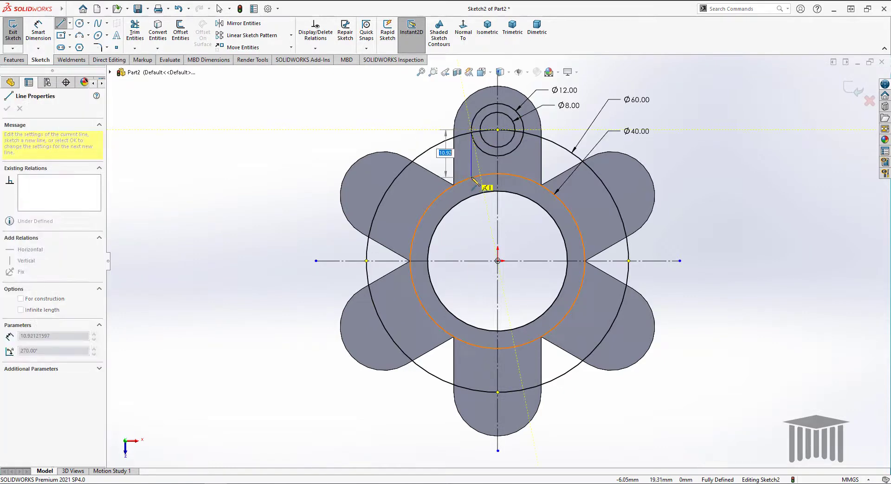
click(471, 177)
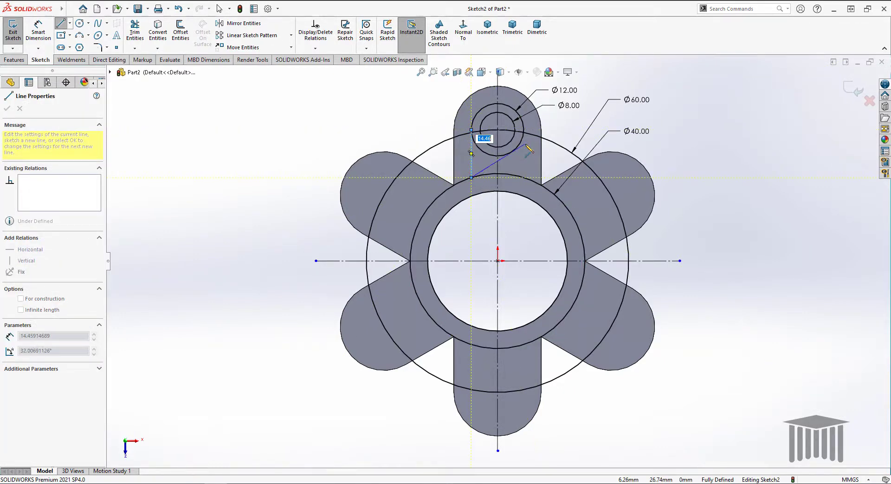
right_click(526, 145)
click(548, 151)
click(61, 25)
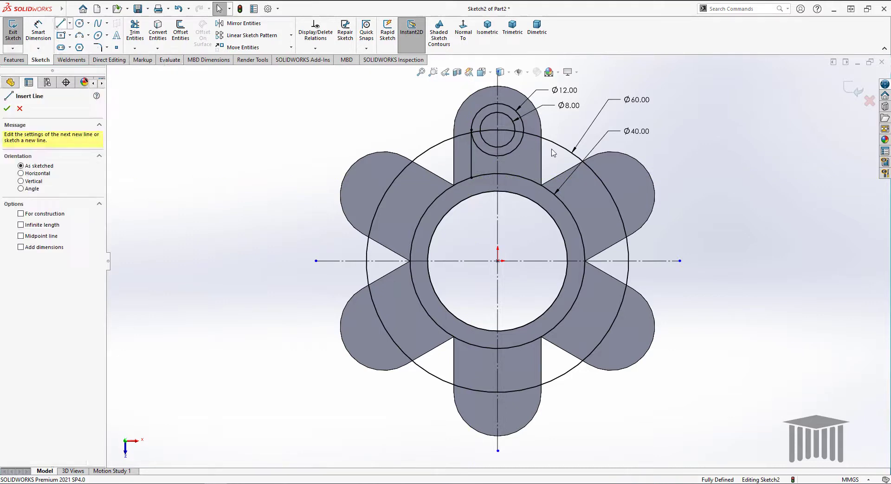
click(524, 130)
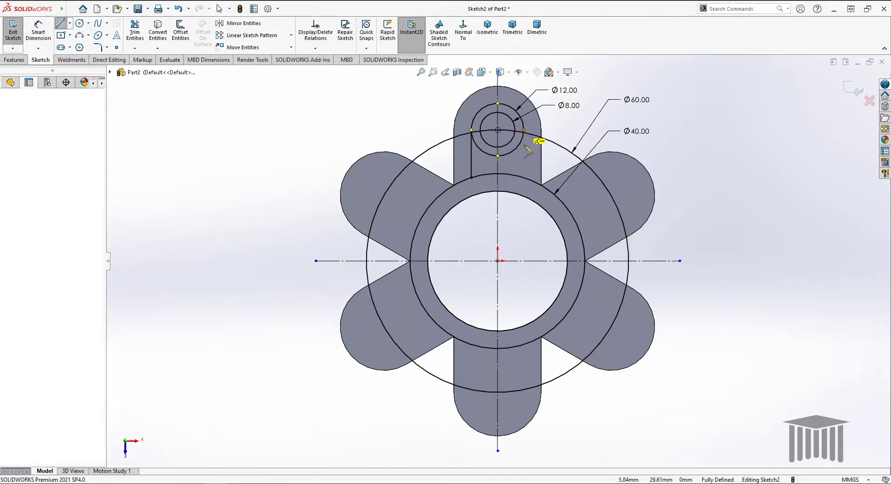
click(524, 177)
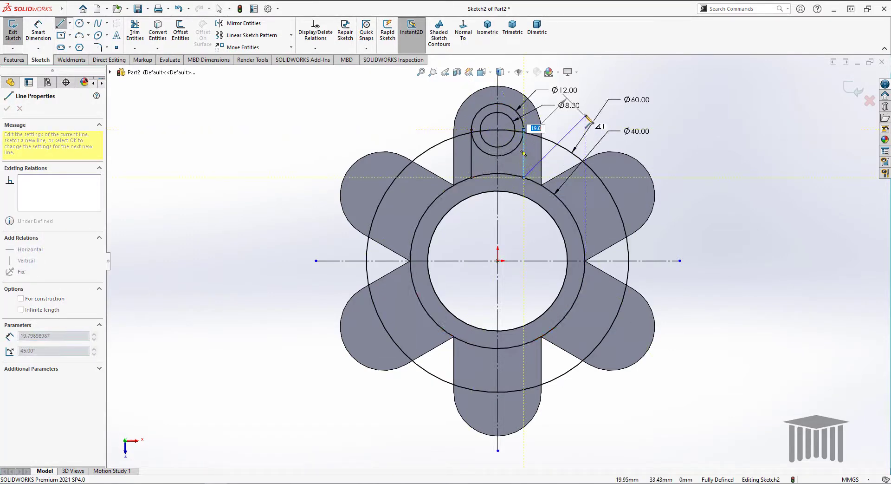
right_click(586, 115)
click(605, 122)
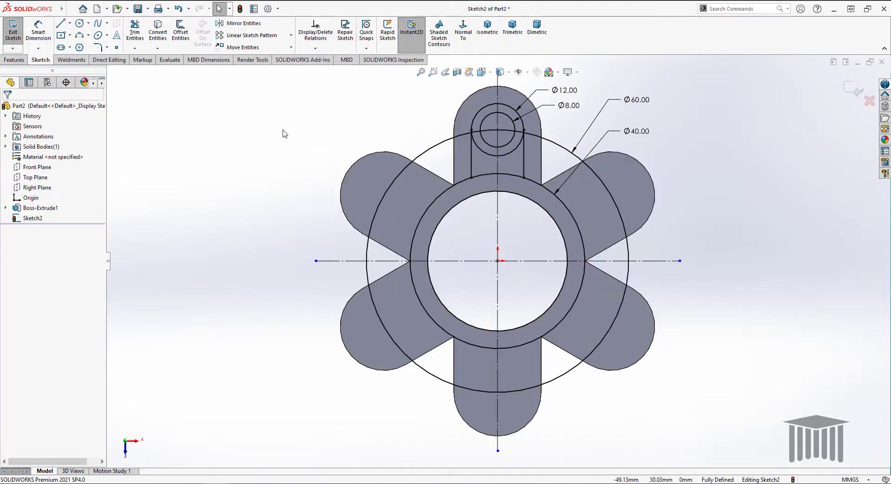
Trim away the 40 mm circle's arc between the two arm lines and the lower half of the 12 mm circle
scroll(445, 149, down, 2)
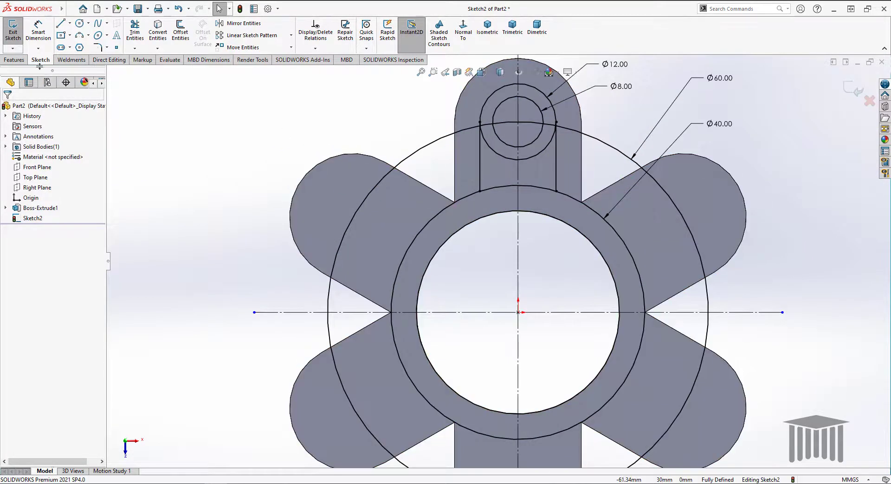
click(135, 31)
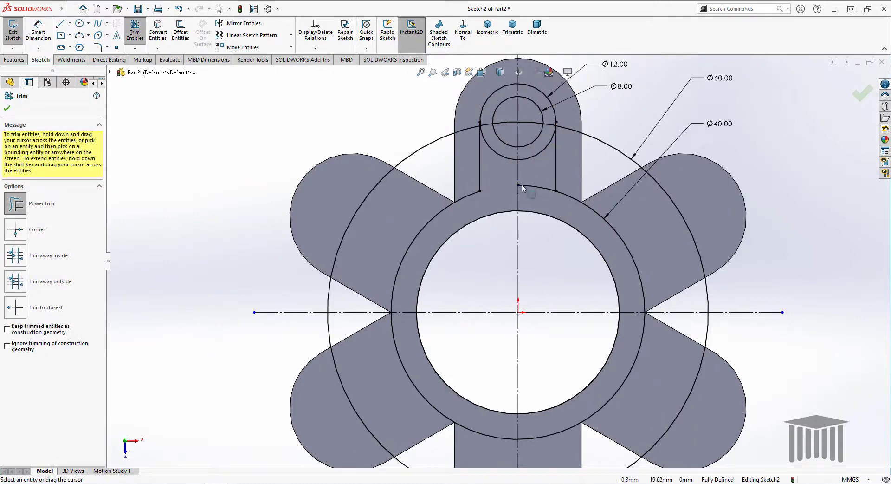
drag(523, 188, 533, 175)
Trim the short leftover arc pieces of the 12 mm circle beside the upper ends of both arm lines
scroll(506, 140, down, 8)
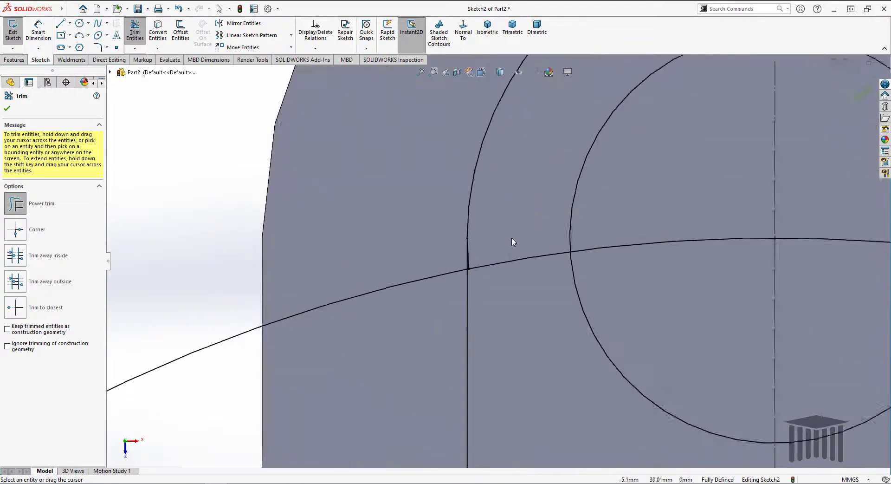
scroll(512, 240, down, 5)
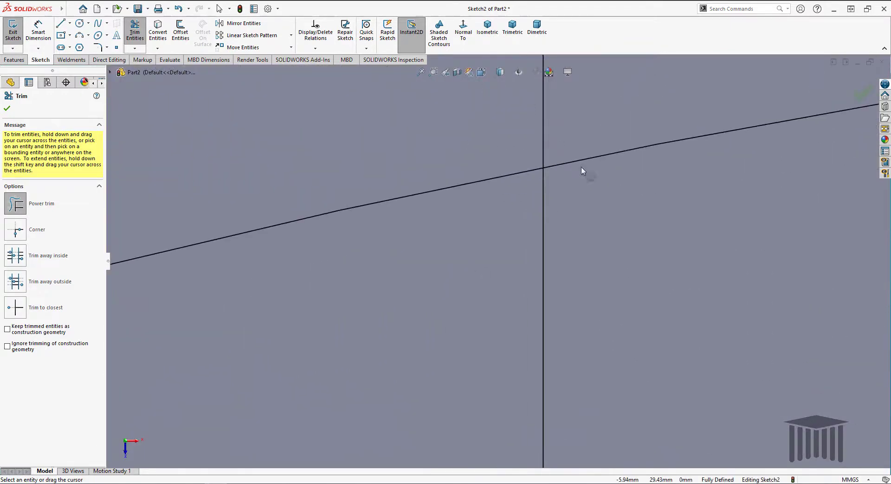
scroll(583, 171, up, 5)
scroll(794, 271, down, 6)
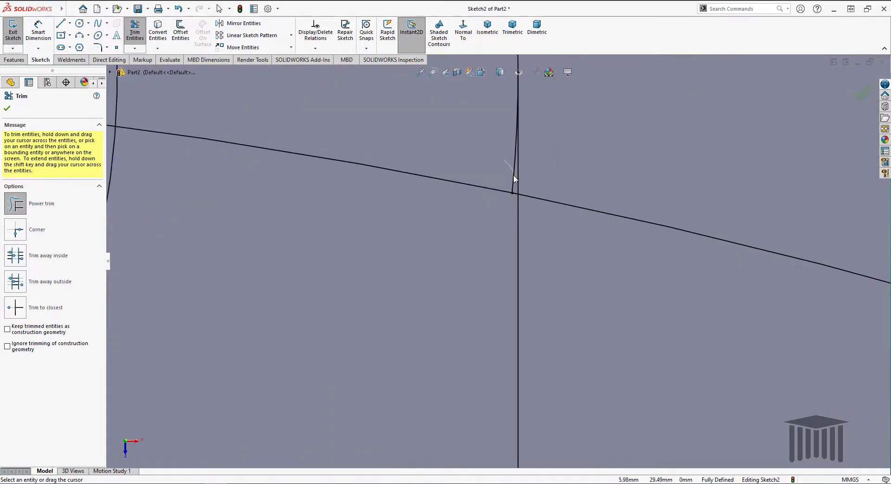
click(514, 175)
scroll(430, 221, up, 6)
scroll(255, 252, up, 8)
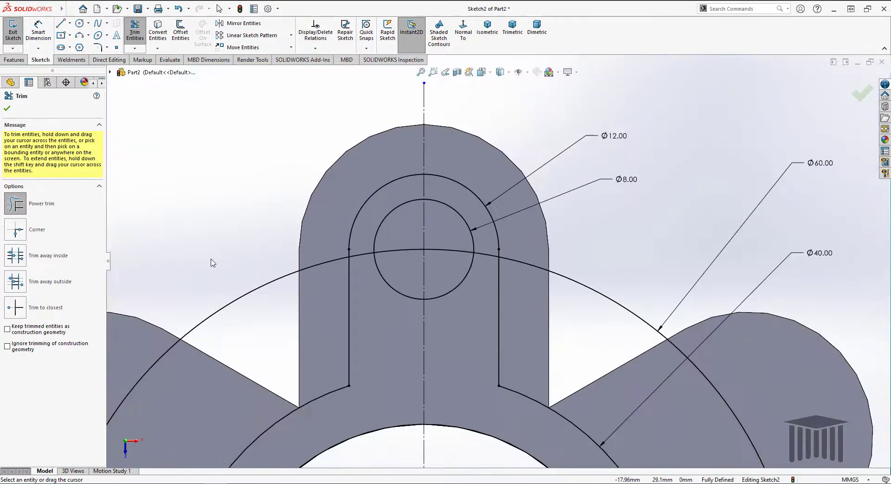
scroll(415, 330, down, 2)
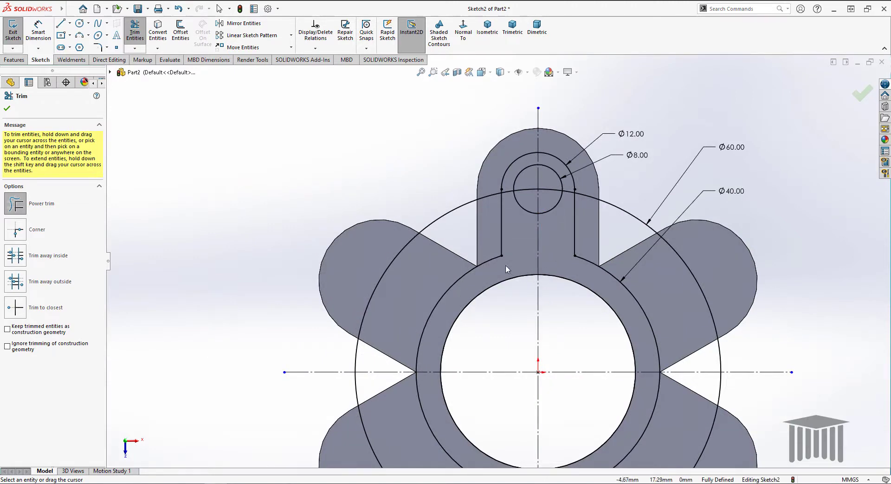
click(7, 108)
Circular-pattern the upper arm's two lines, end arc and 8 mm circle around the origin as 6 equally spaced instances over 360 degrees
click(291, 36)
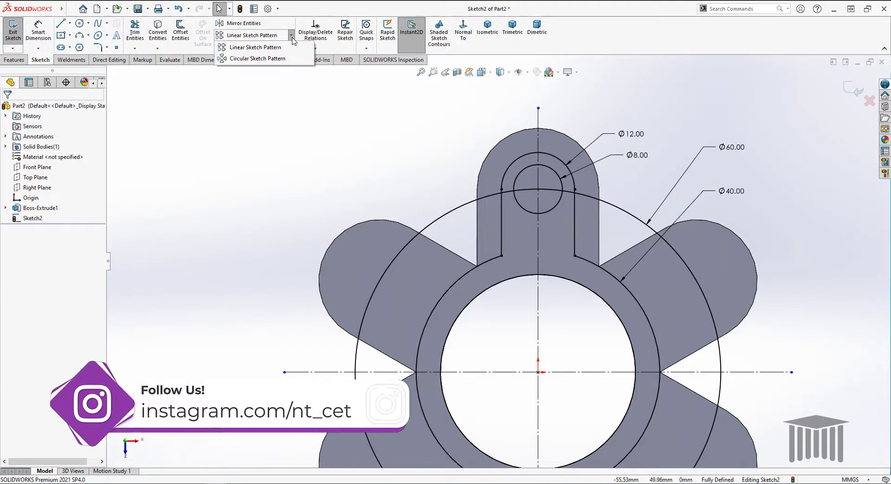
click(272, 56)
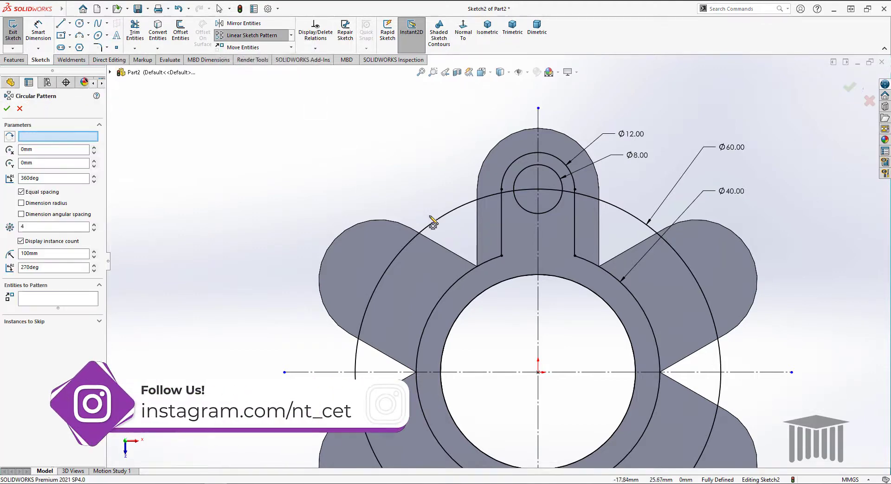
click(575, 219)
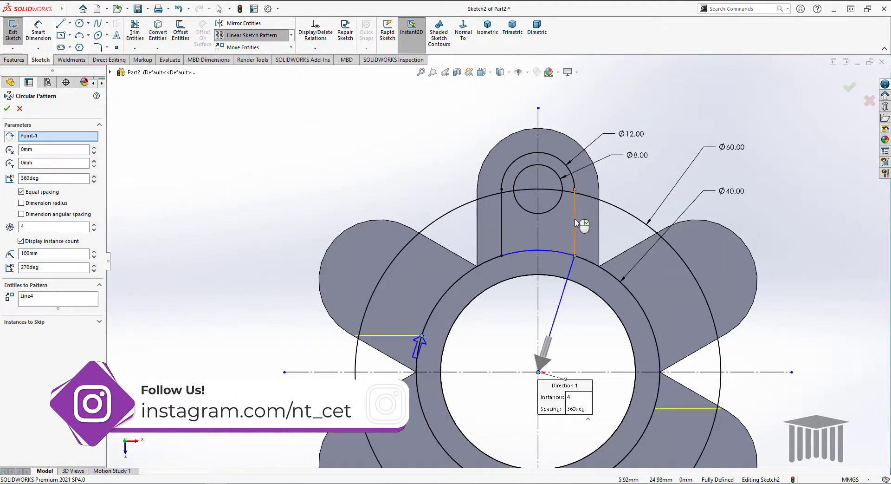
click(574, 184)
click(551, 172)
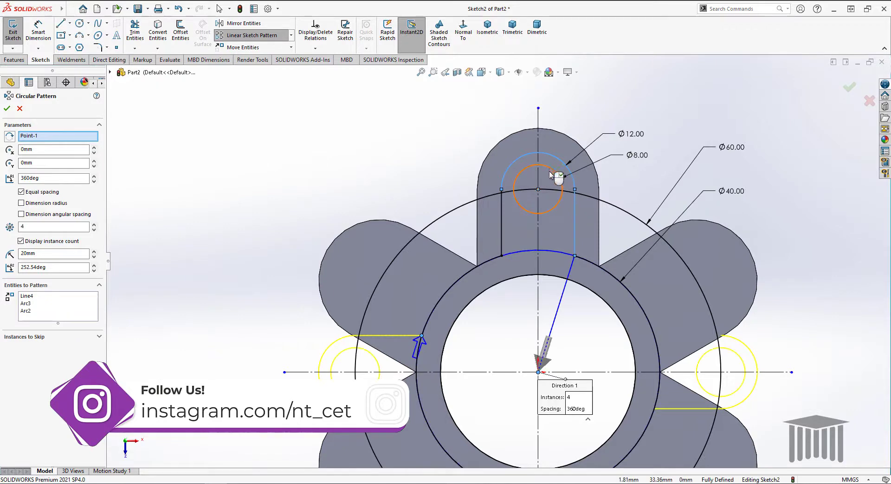
click(502, 209)
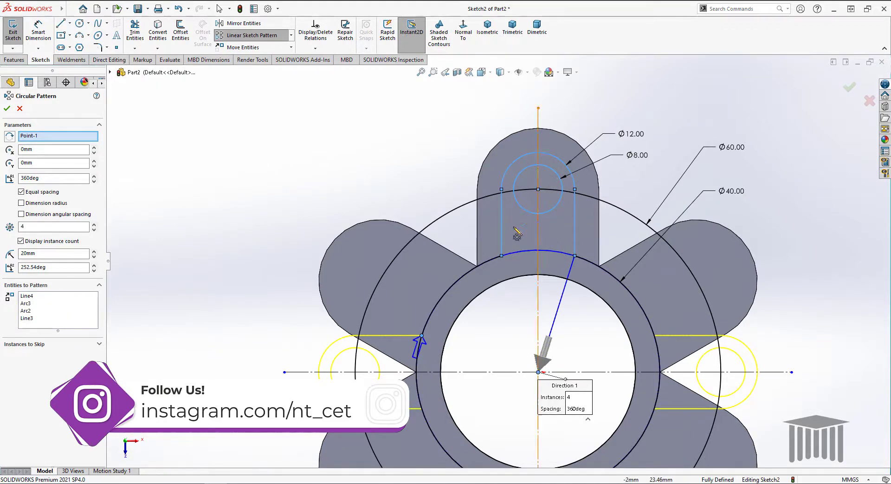
click(21, 227)
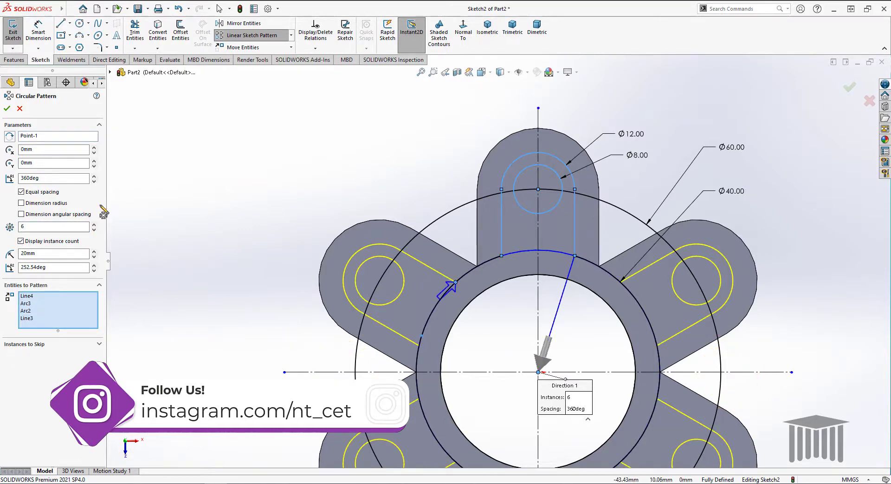
click(6, 110)
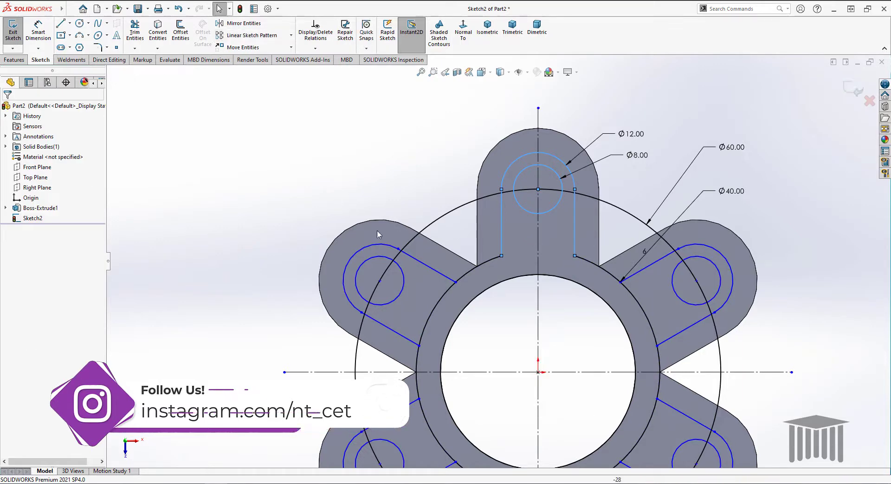
Trim away the 40 mm circle's arcs that cross the inner ends of the five patterned arms
click(135, 30)
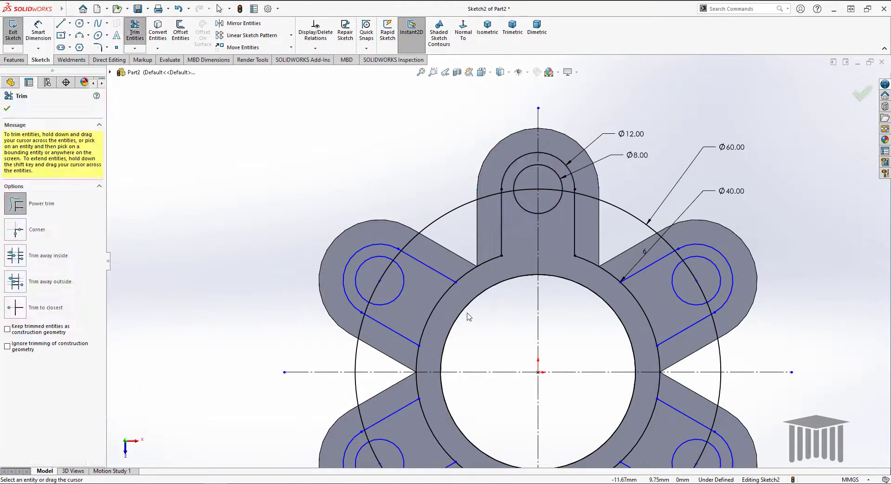
drag(442, 302, 433, 306)
scroll(448, 457, down, 2)
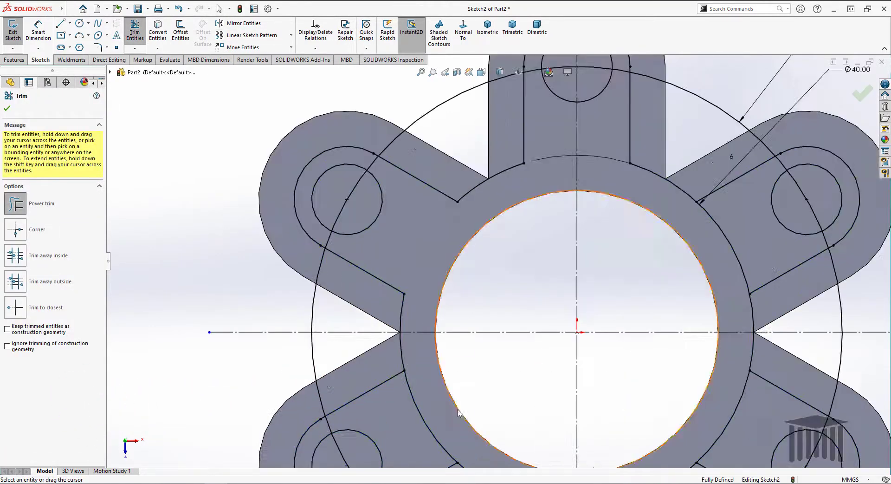
scroll(455, 399, up, 2)
drag(466, 391, 446, 384)
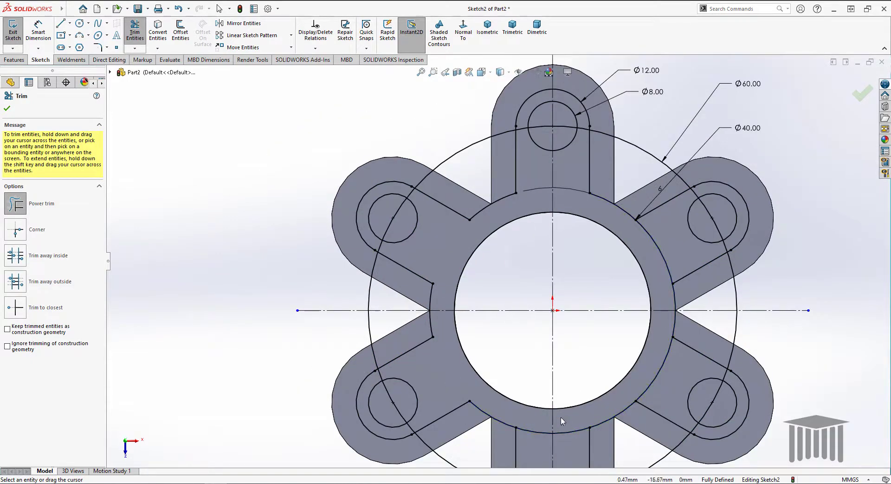
drag(540, 426, 543, 442)
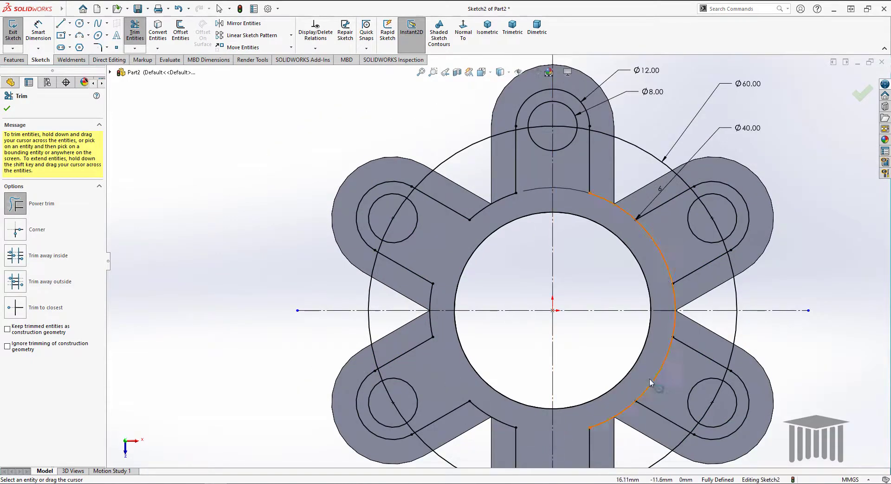
drag(647, 378, 664, 390)
drag(681, 260, 306, 251)
click(7, 109)
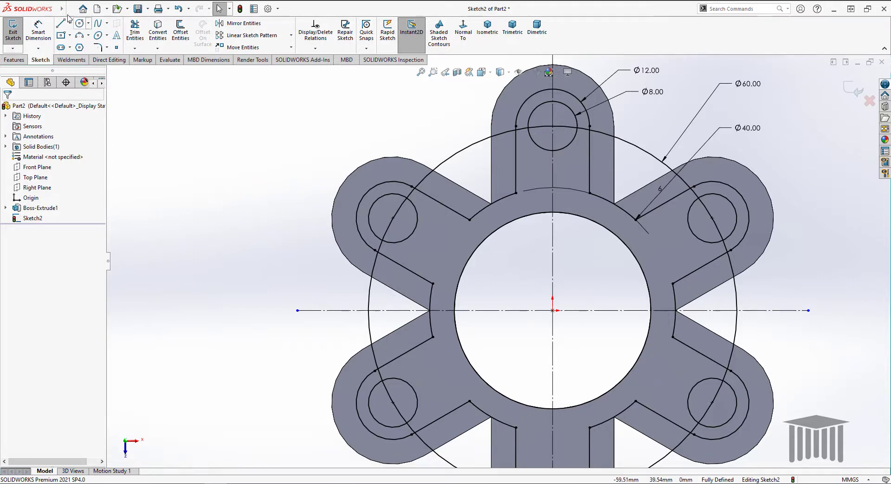
click(11, 60)
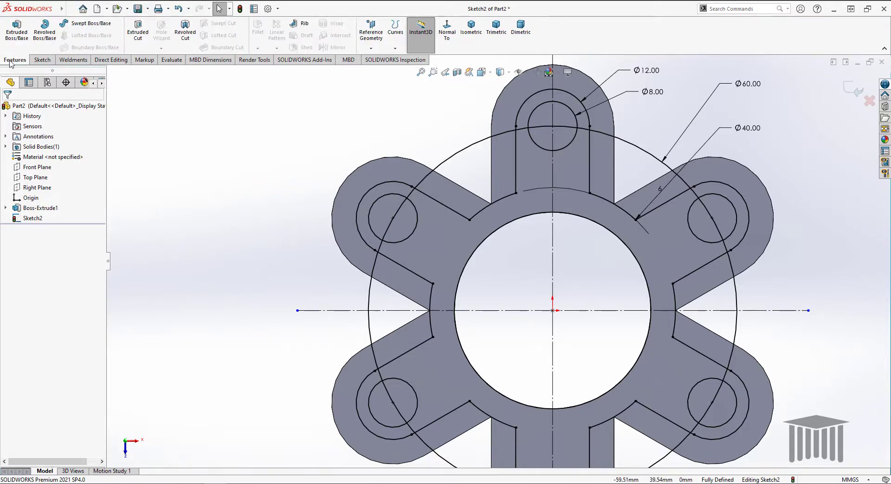
click(17, 30)
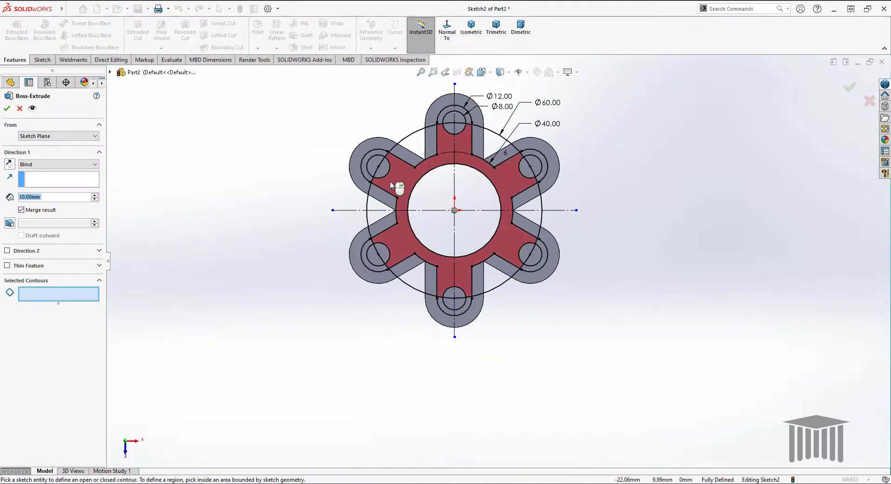
click(19, 108)
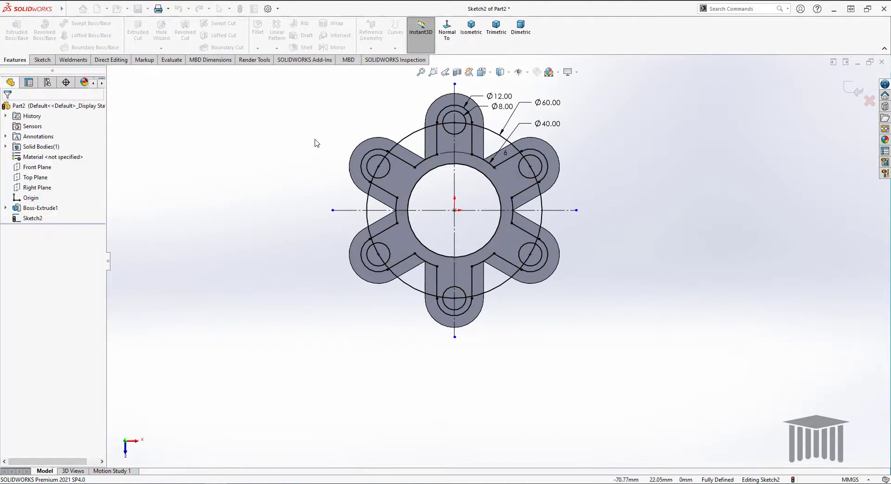
Convert the 60 mm circle through the hole centres to construction geometry
click(417, 131)
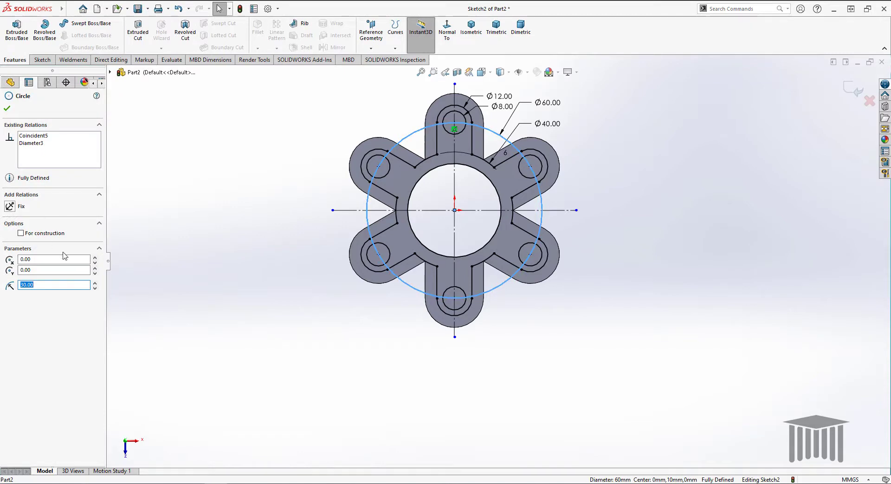
click(21, 233)
click(7, 111)
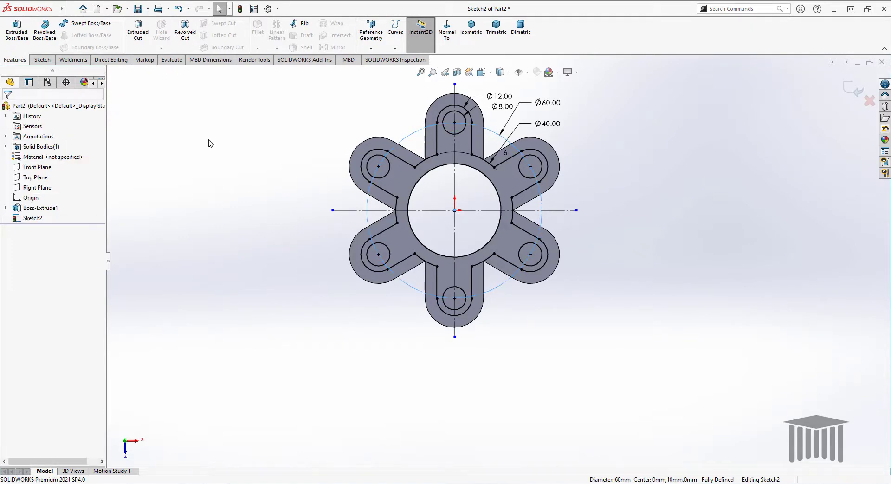
Extrude the ring and six-arm profile, with its 8 mm holes left open, as a blind 5 mm boss on the lobed base
click(16, 33)
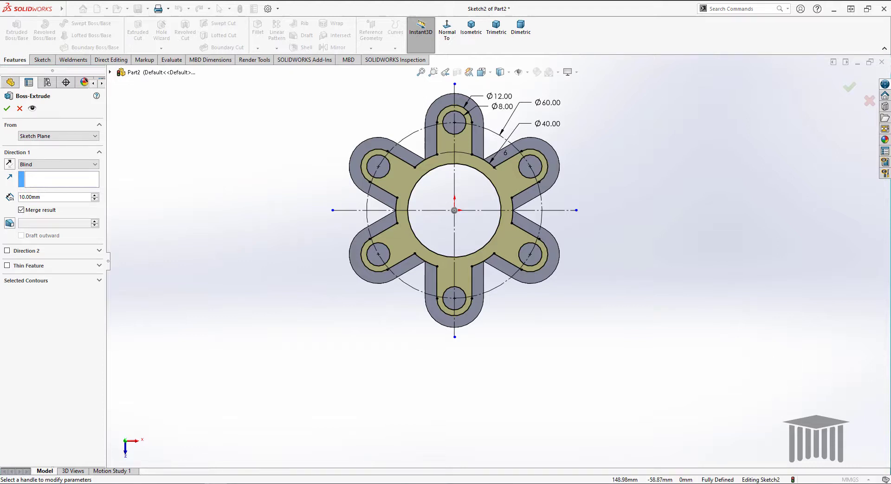
double_click(26, 198)
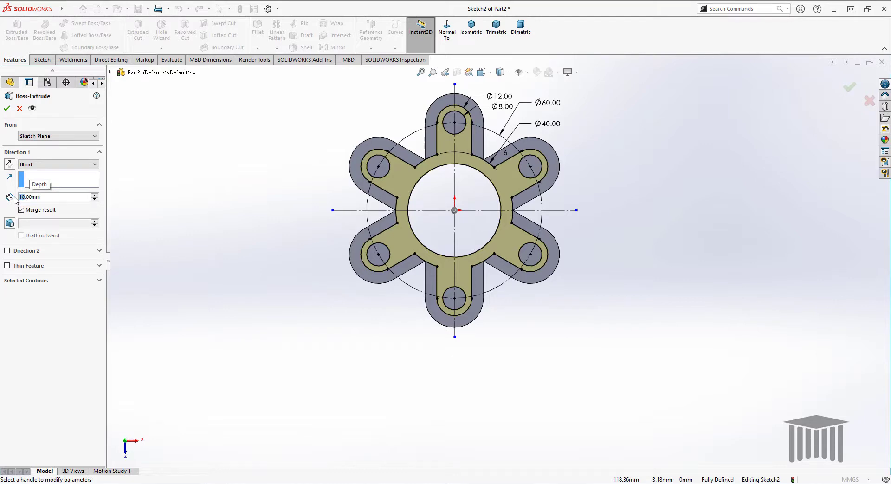
text(5)
click(7, 109)
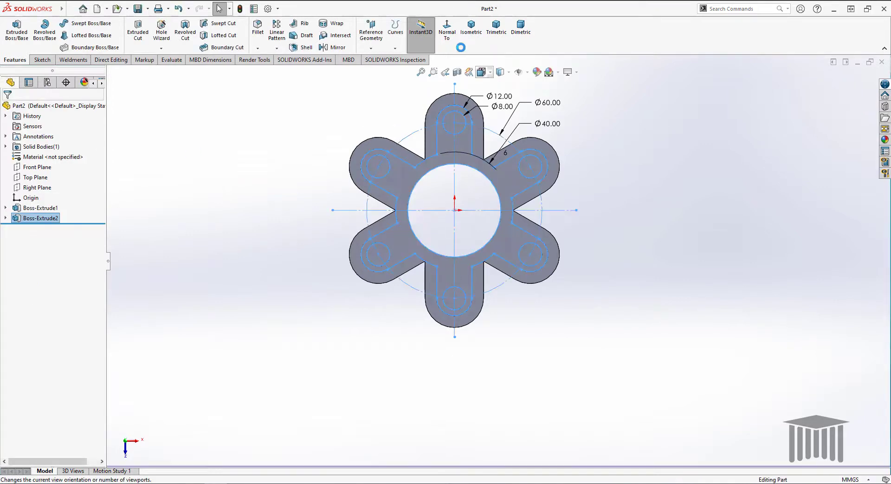
key(ctrl+7)
click(677, 161)
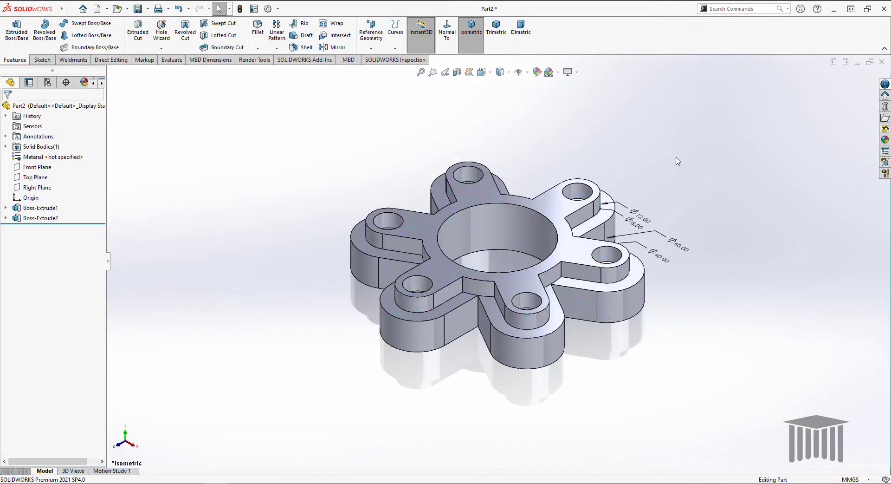
click(425, 42)
click(425, 43)
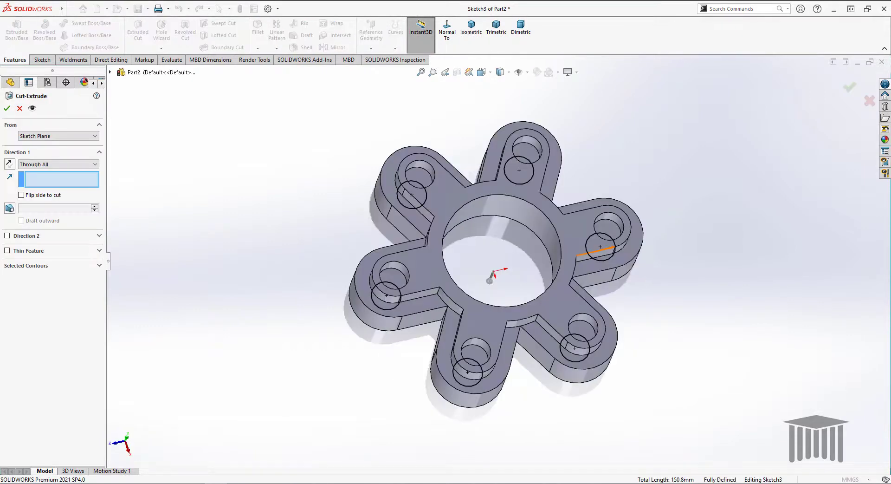
key(Escape)
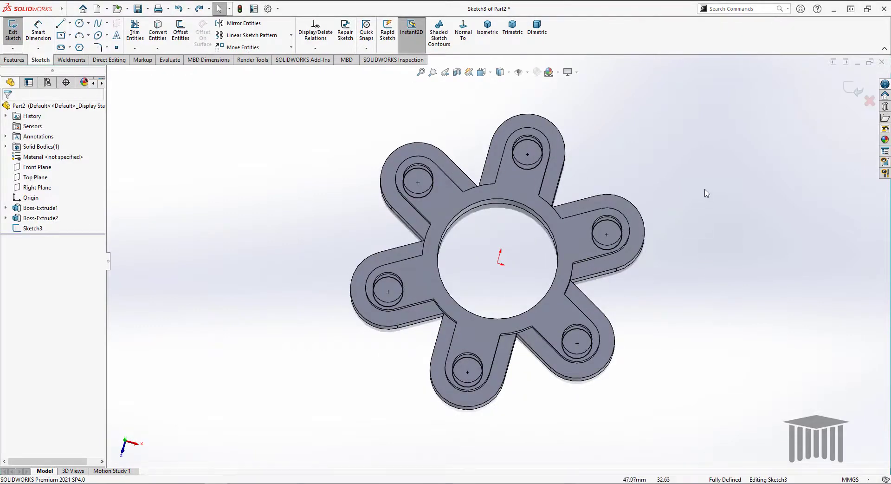
Cut the sketch's six lobe circles through the base as an extruded cut, direction reversed and end condition Through All
mouse_move(704, 193)
middle_down()
mouse_move(599, 203)
mouse_move(463, 165)
middle_up()
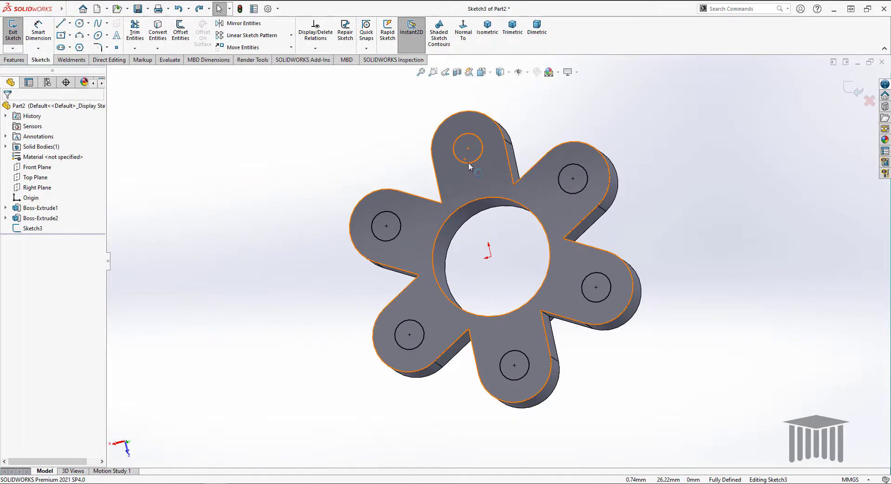
click(14, 60)
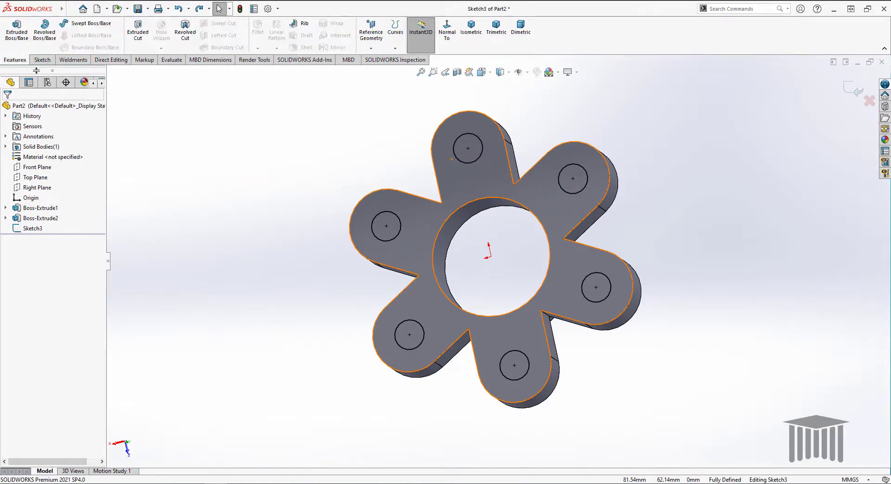
click(140, 37)
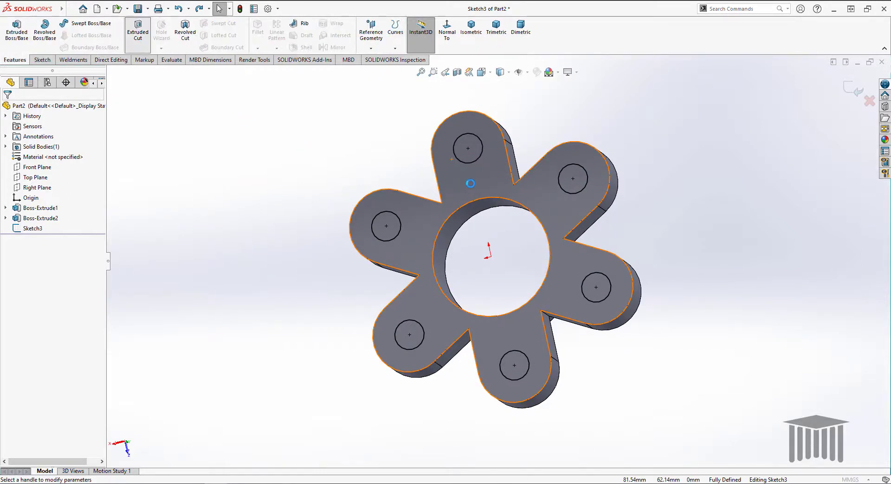
middle_drag(316, 186, 335, 93)
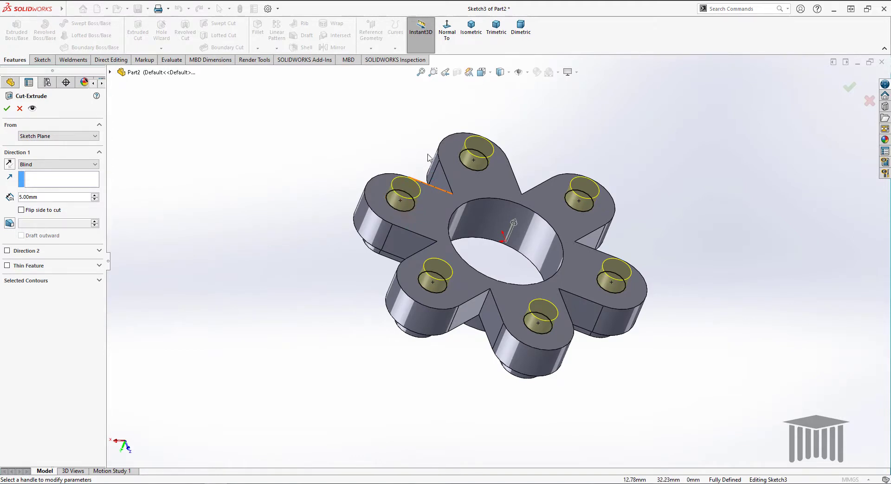
click(9, 164)
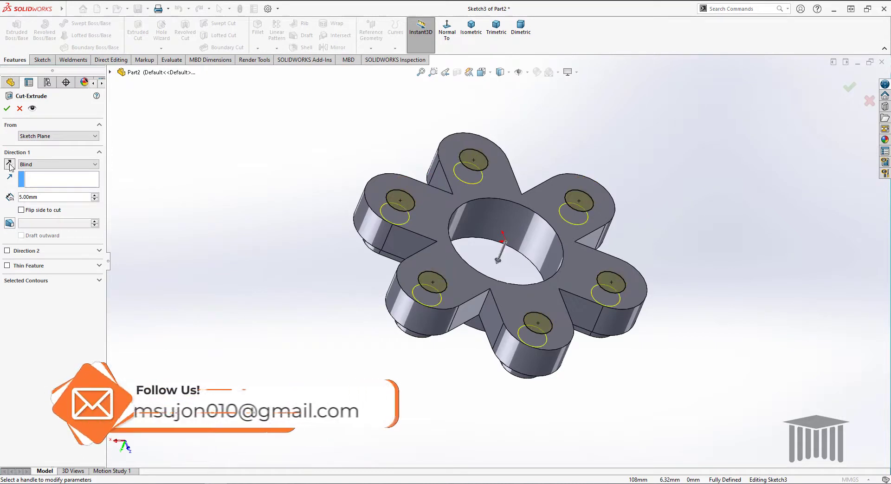
click(32, 164)
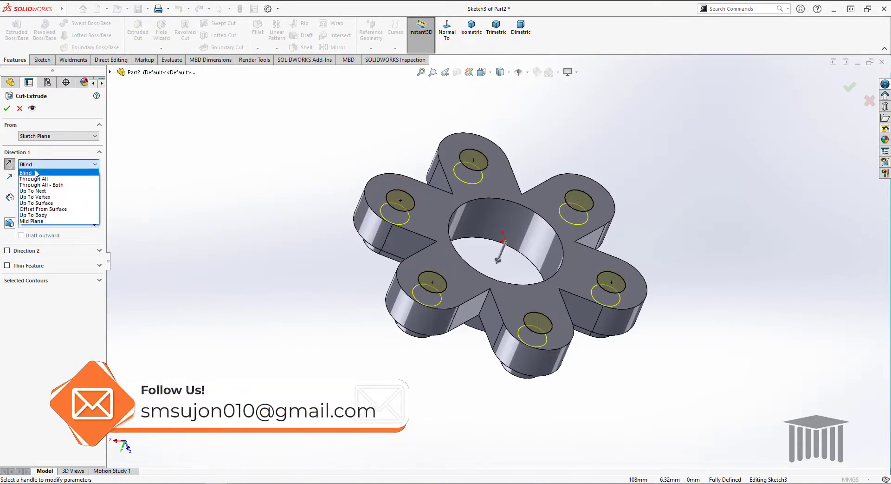
click(33, 179)
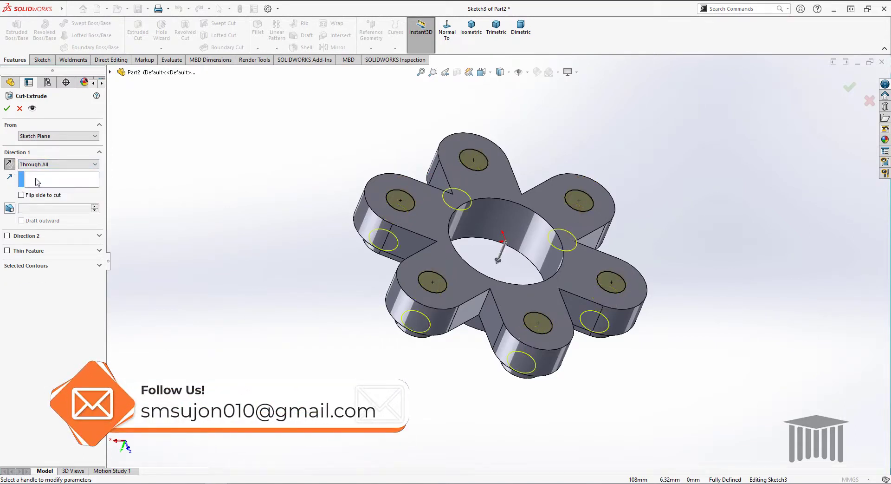
click(7, 109)
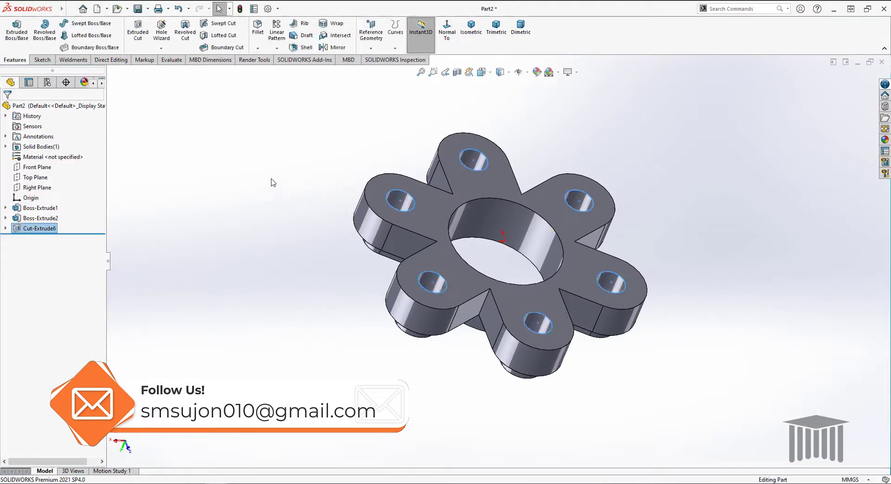
In isometric view, replace the whole-part colour selection with the boss's top face and colour it cyan, RGB 0, 255, 255
click(471, 28)
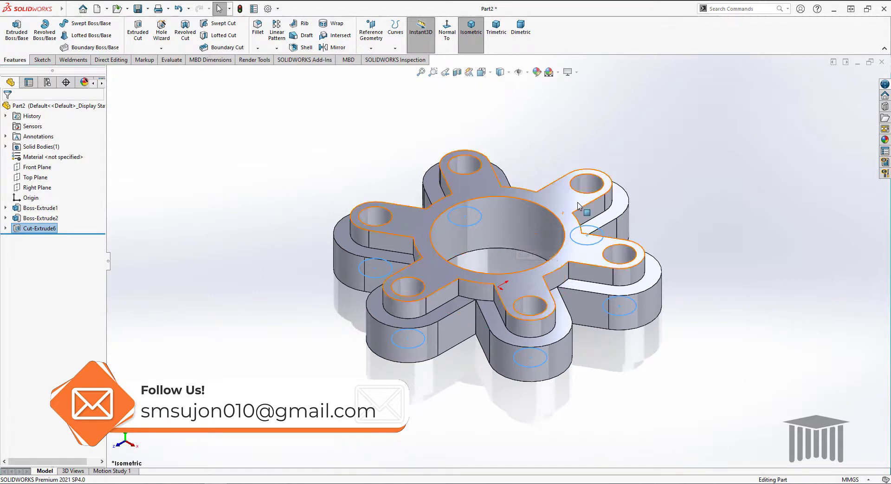
click(575, 145)
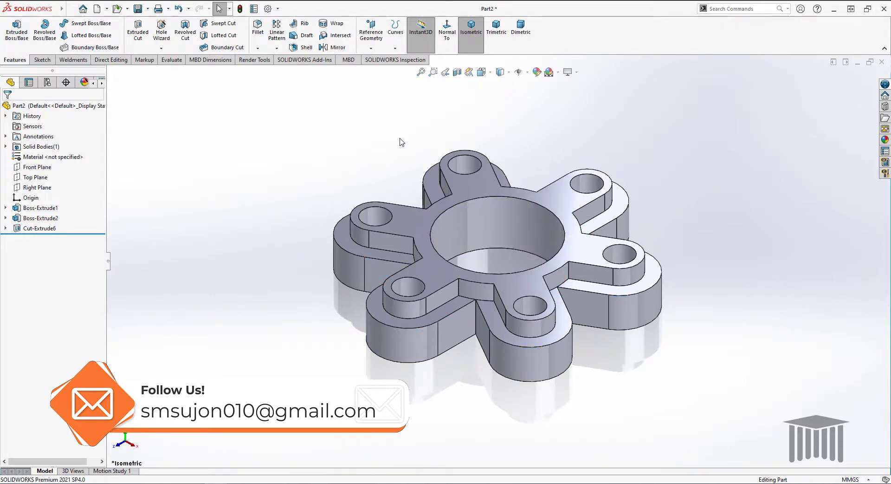
click(537, 72)
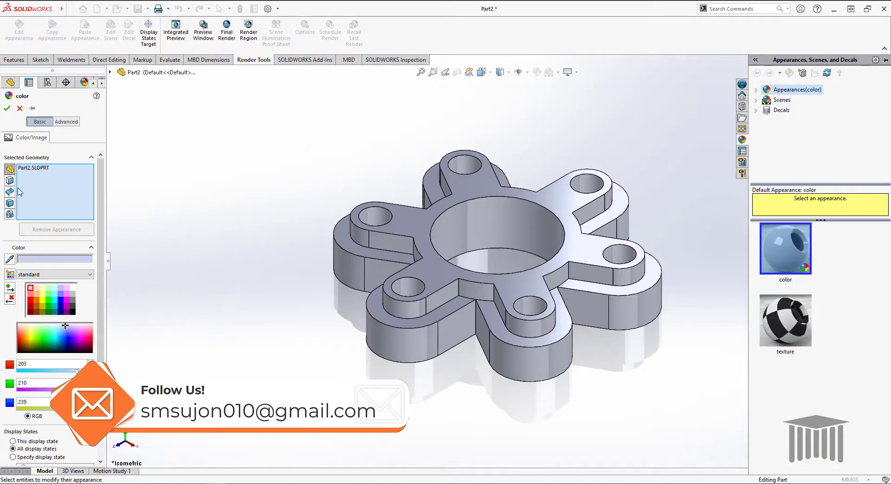
right_click(35, 168)
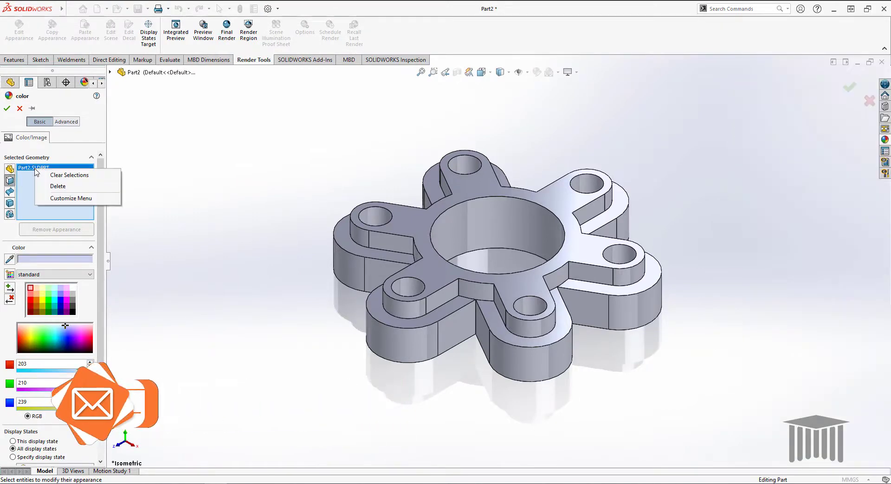
click(55, 186)
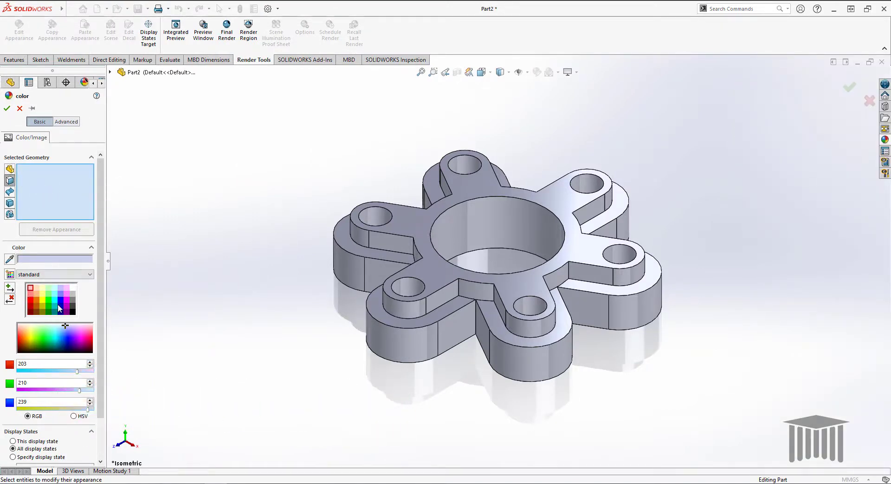
click(55, 302)
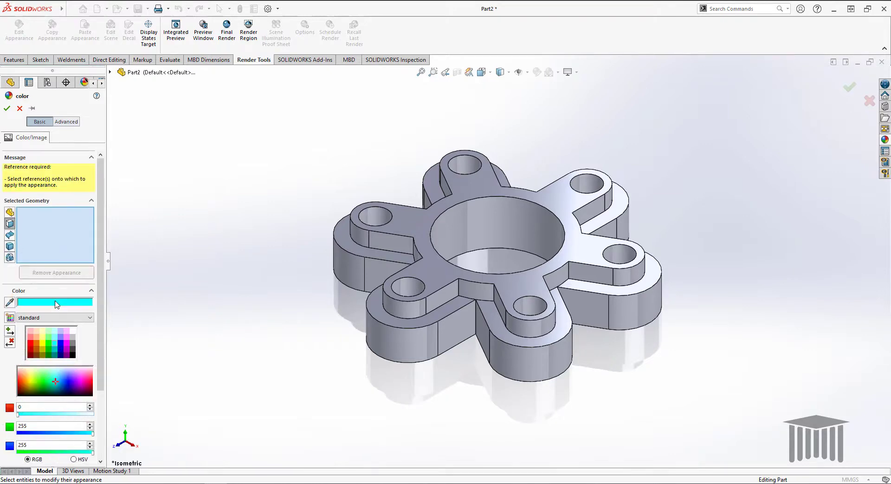
click(483, 183)
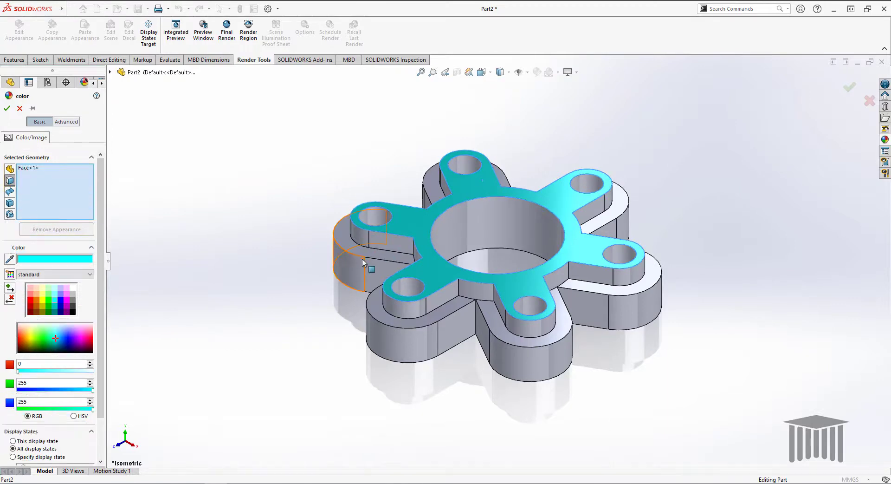
click(6, 110)
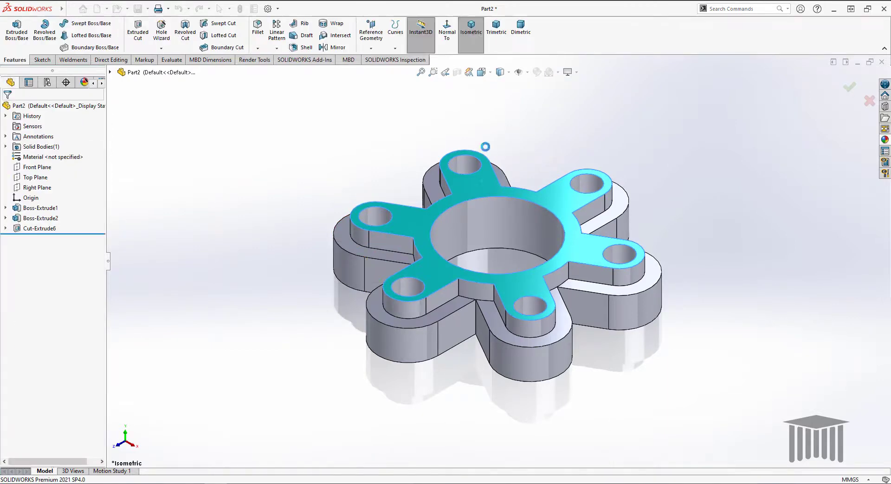
Apply a colour appearance to a flat side face of a base lobe and set it to salmon, RGB 255, 128, 128
click(448, 344)
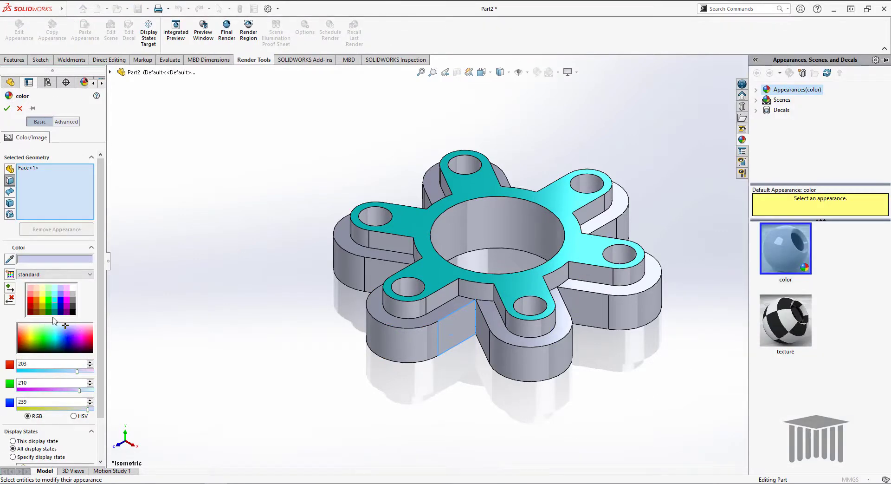
click(39, 304)
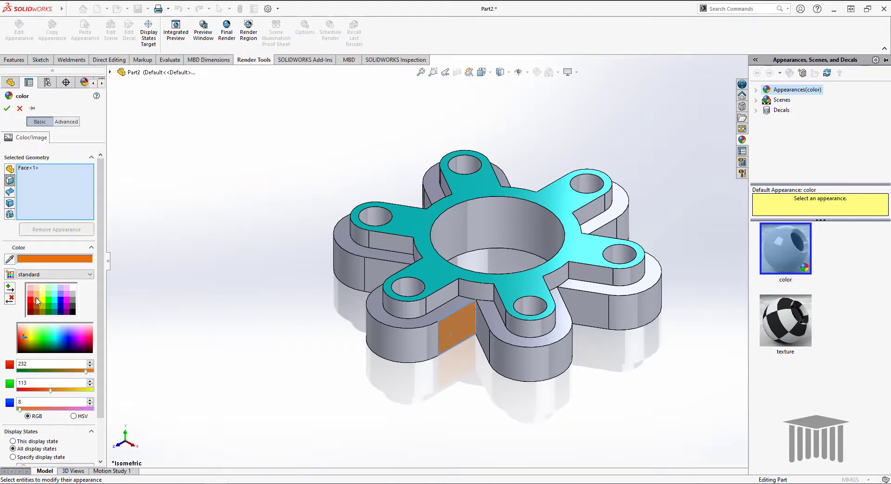
click(37, 295)
click(30, 293)
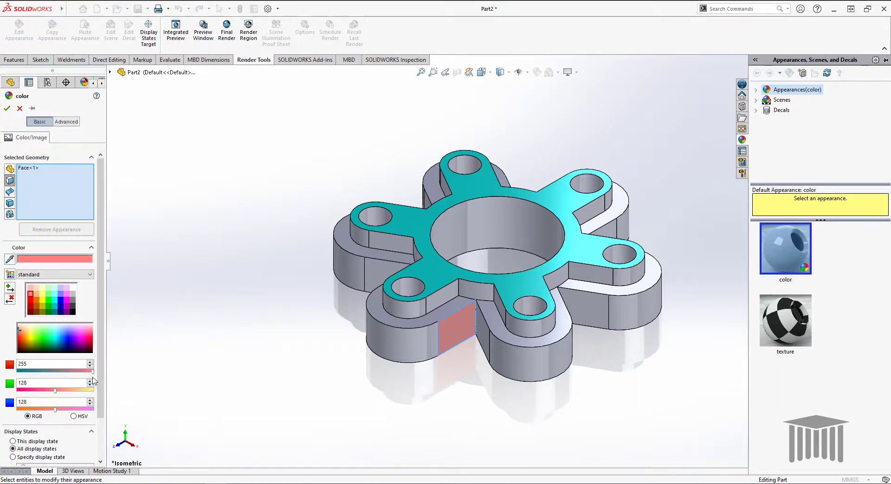
Add the visible outer side faces of the four nearest base lobes to the salmon colour selection
right_click(397, 342)
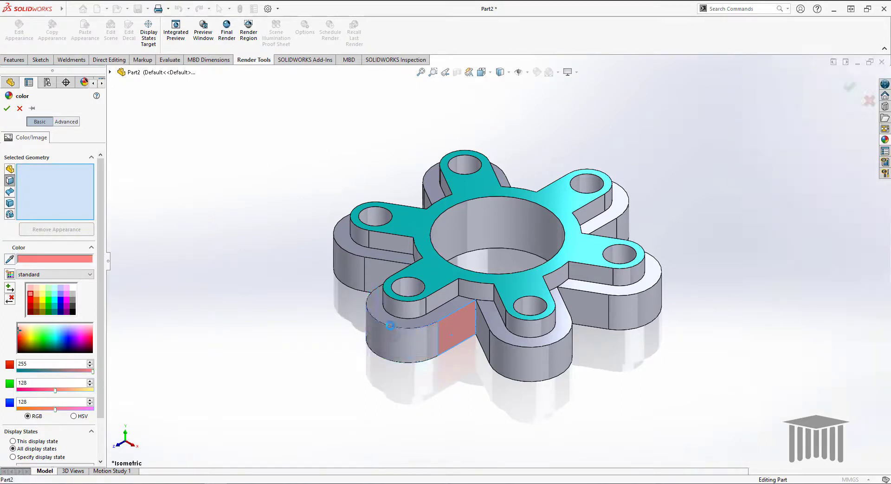
click(372, 274)
click(341, 268)
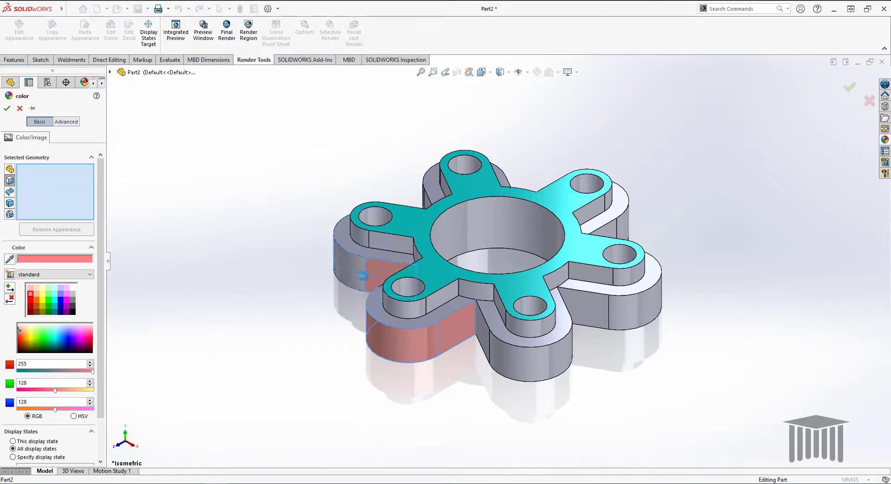
click(520, 361)
click(605, 315)
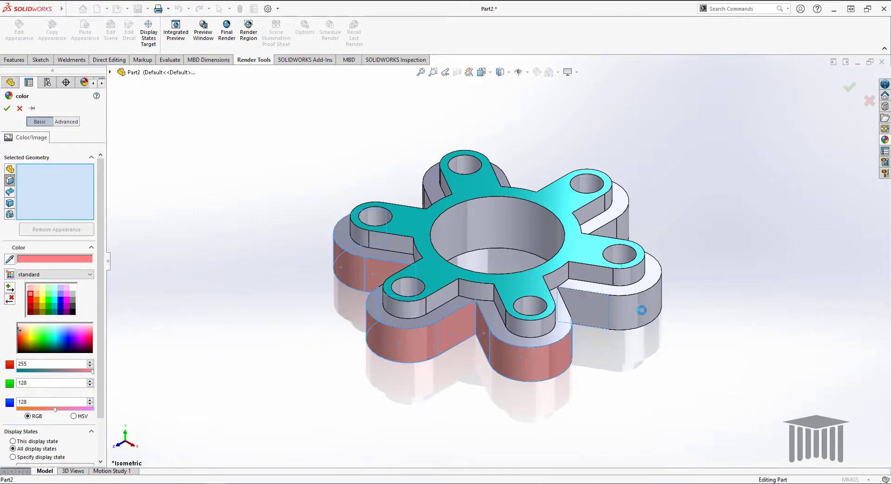
click(641, 308)
Extend the salmon colour to the remaining outer side faces around the back of the lobed base
middle_drag(620, 350, 550, 360)
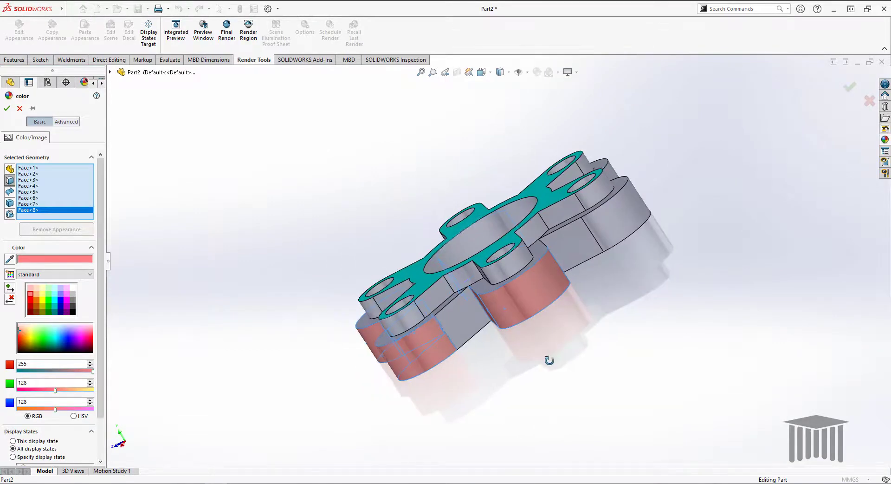
click(465, 316)
click(601, 229)
middle_drag(732, 184, 662, 319)
click(531, 292)
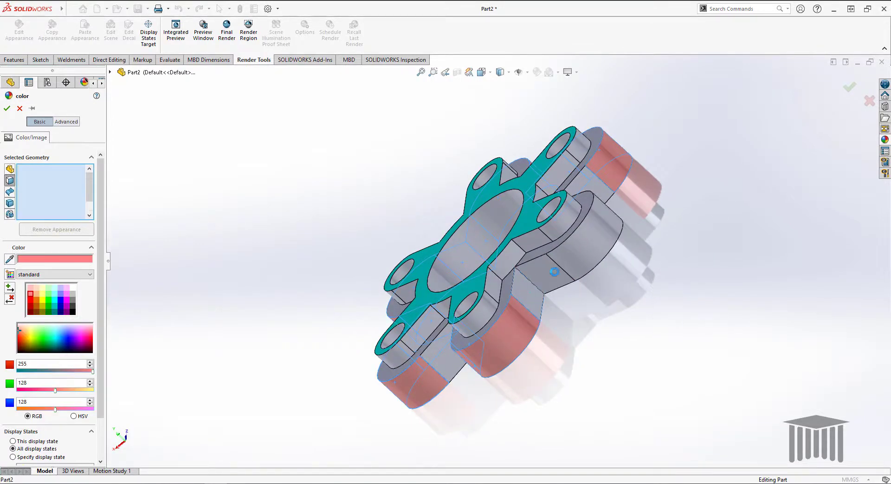
click(557, 269)
click(576, 259)
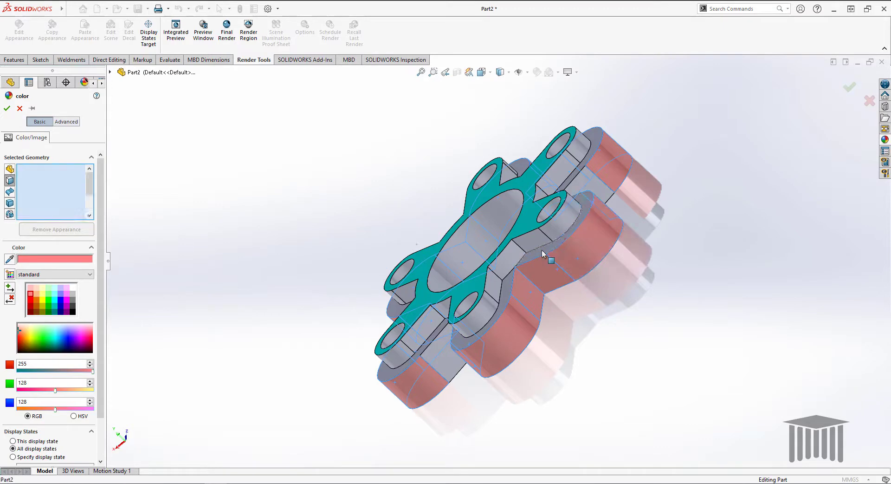
middle_drag(662, 237, 608, 311)
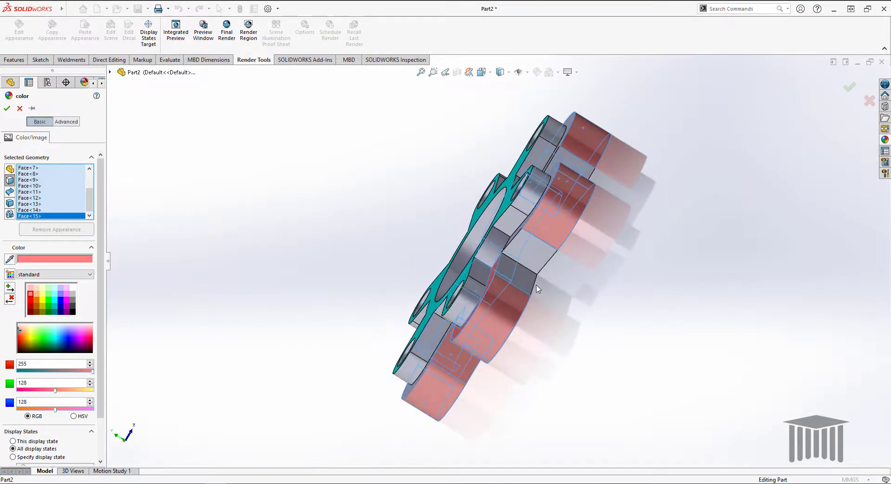
click(529, 253)
middle_drag(642, 251, 619, 299)
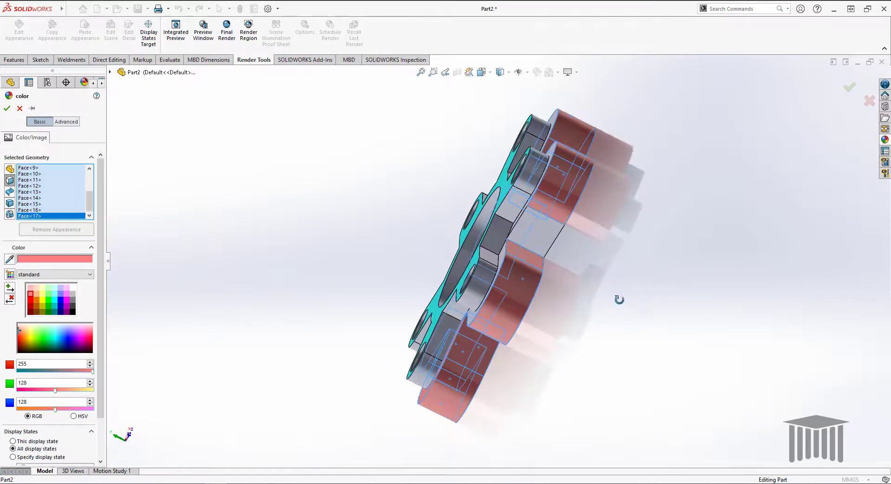
click(536, 240)
Include the base's exposed upper faces around the raised arms on all six lobes in the salmon colour
mouse_move(635, 213)
middle_down()
mouse_move(583, 364)
mouse_move(660, 371)
mouse_move(712, 355)
mouse_move(704, 359)
middle_up()
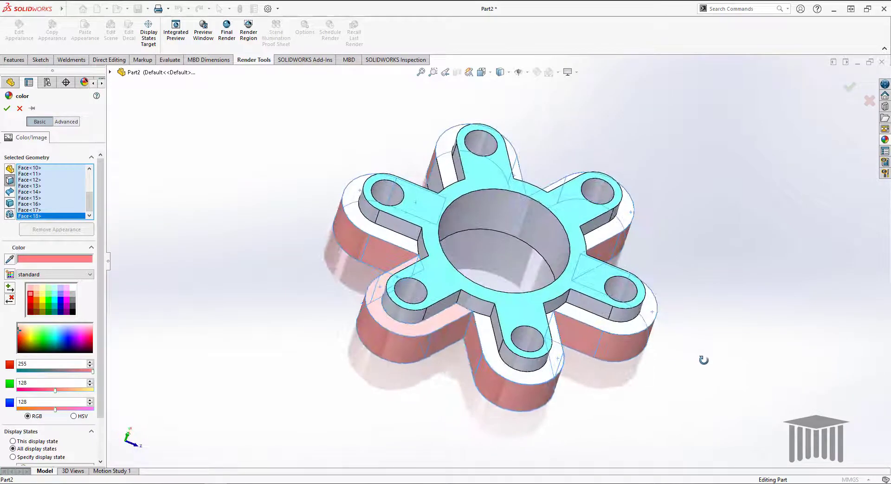
click(606, 328)
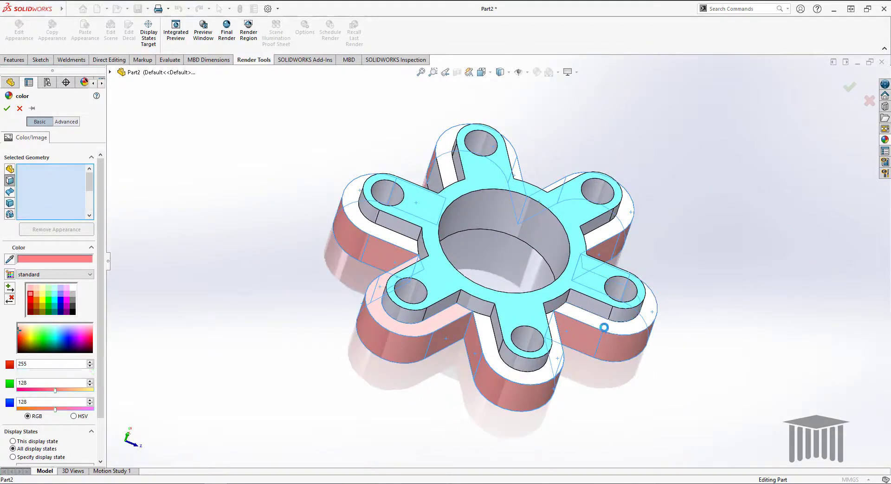
click(501, 373)
middle_drag(412, 331, 396, 447)
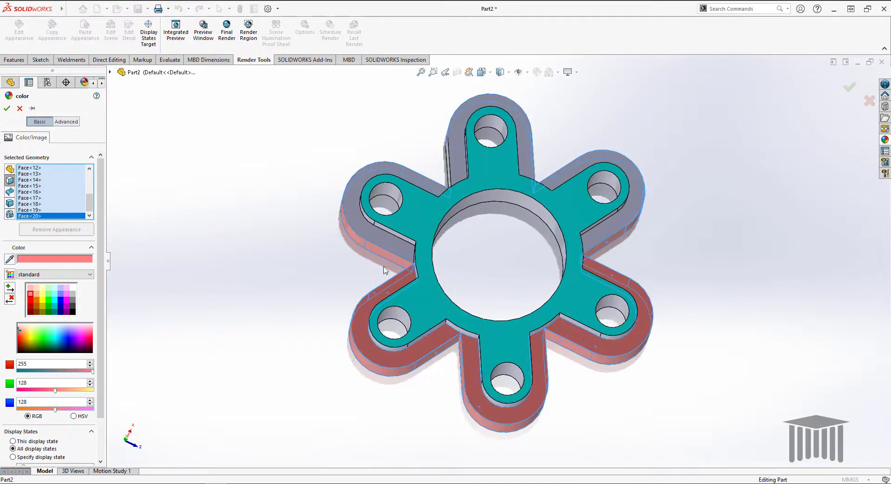
click(391, 250)
click(467, 114)
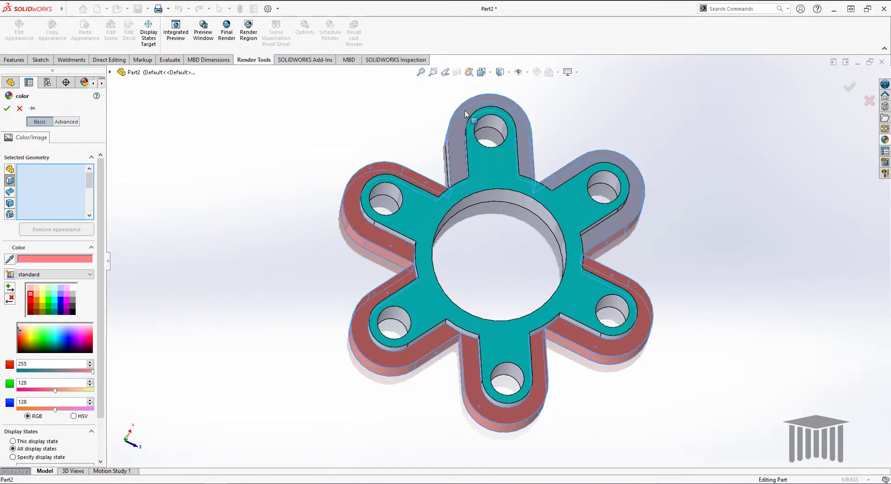
click(595, 156)
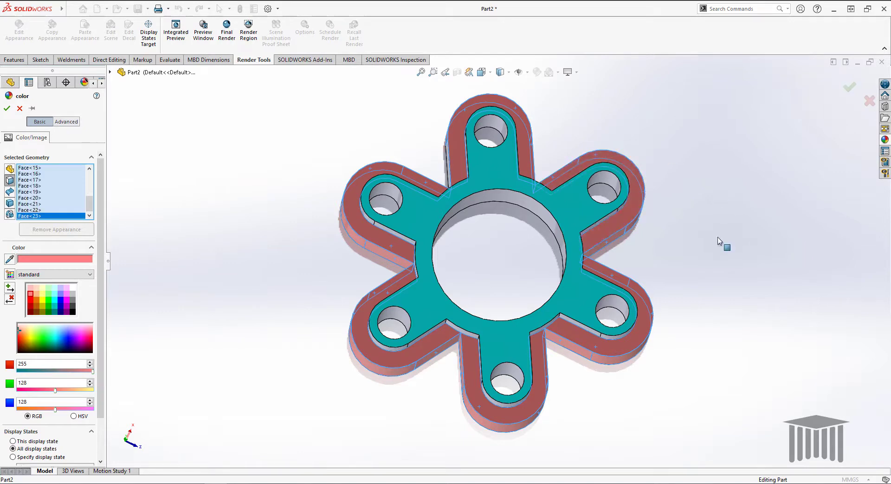
Accept the salmon colour and apply a yellow appearance, RGB 255, 255, 0, to the walls of all six lobe holes
middle_drag(722, 243, 721, 224)
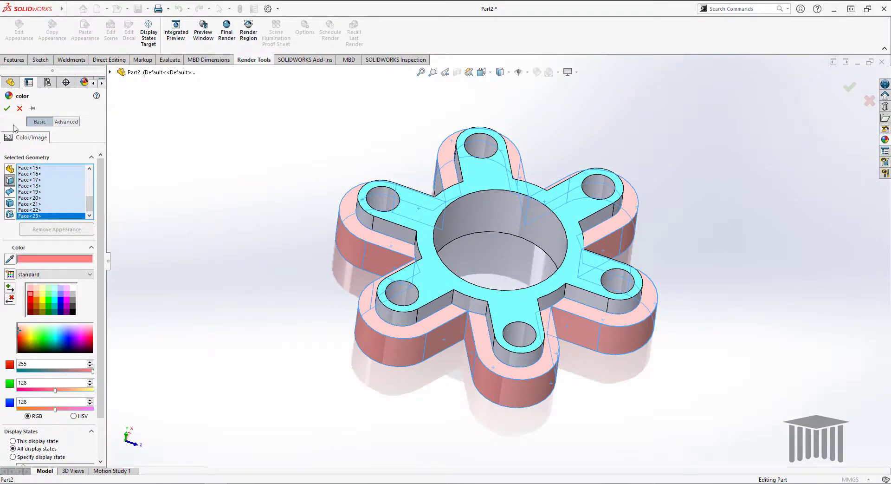
click(479, 148)
click(538, 73)
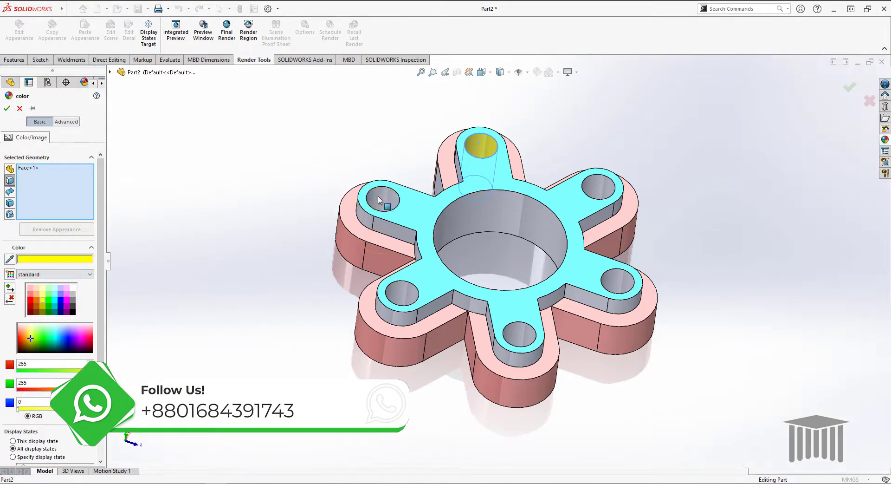
click(379, 197)
click(599, 188)
click(621, 284)
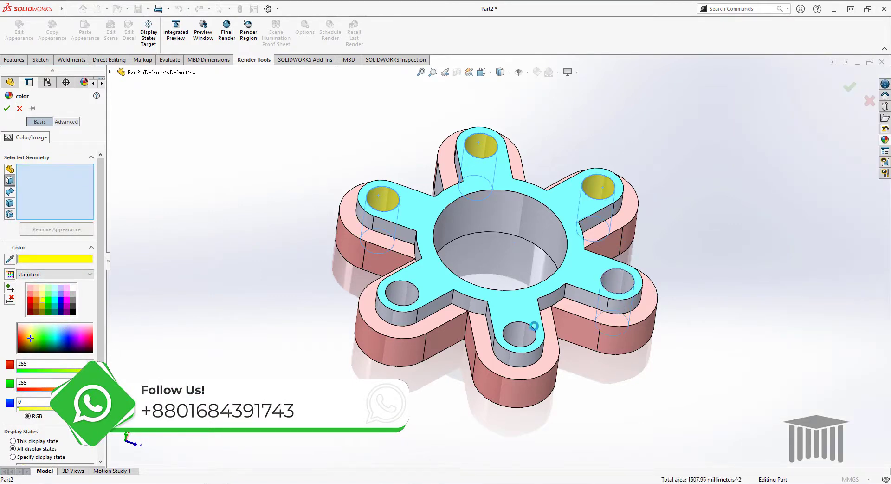
click(519, 334)
click(406, 292)
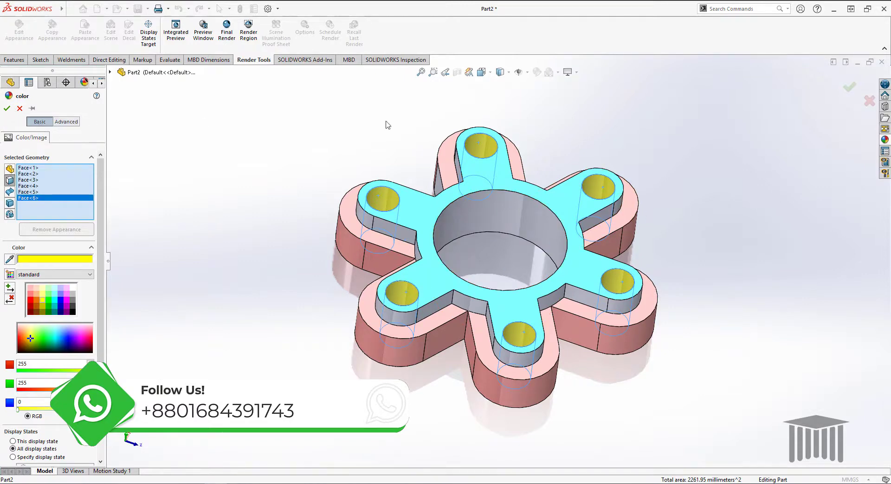
Add the side faces of one raised arm and the first side faces of its neighbour to the yellow colour selection
middle_drag(621, 124, 700, 221)
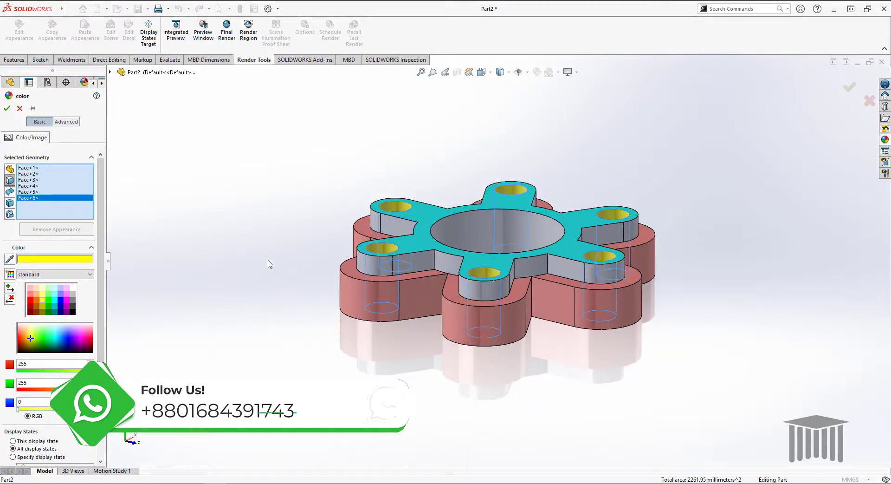
middle_drag(597, 312, 495, 328)
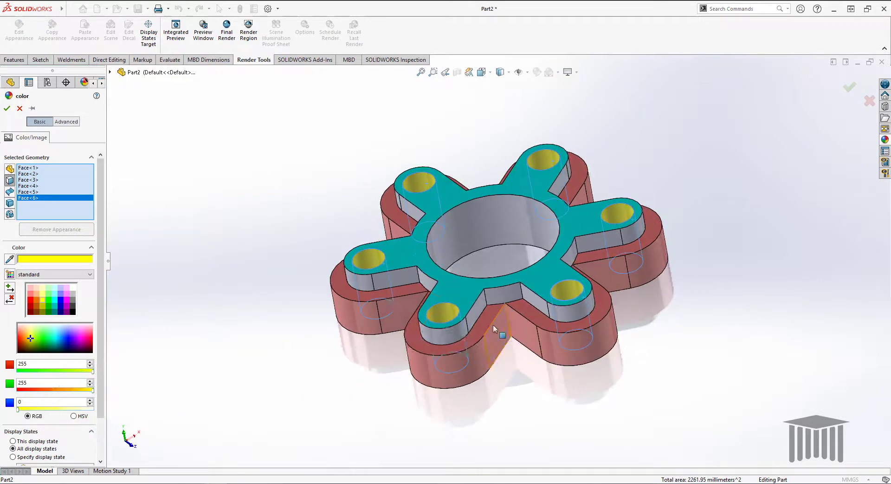
click(477, 312)
click(451, 339)
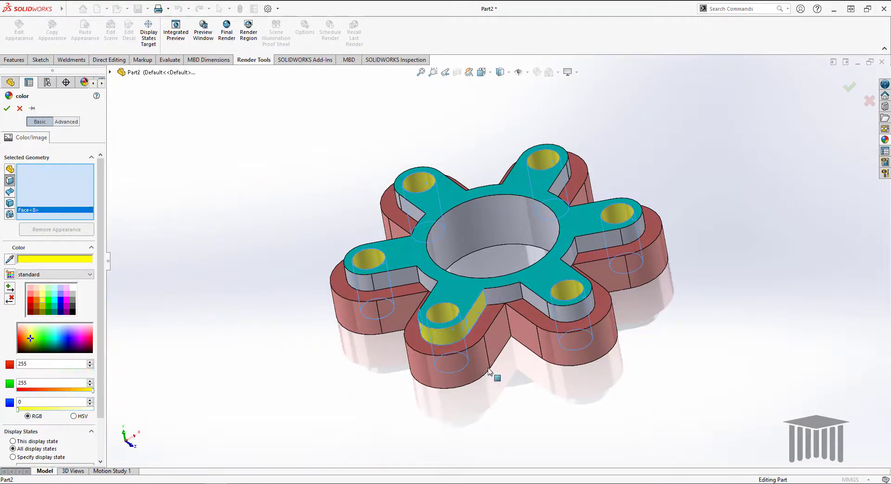
middle_drag(493, 374, 562, 358)
click(561, 306)
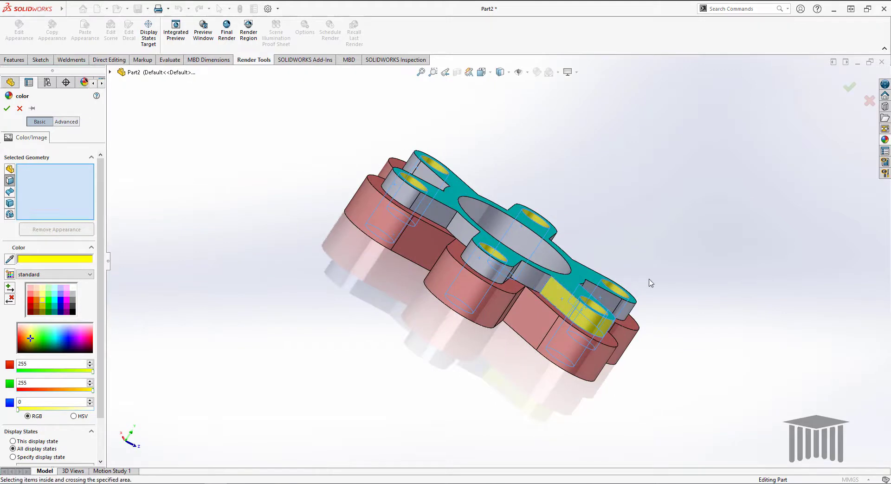
middle_drag(649, 283, 604, 353)
click(435, 275)
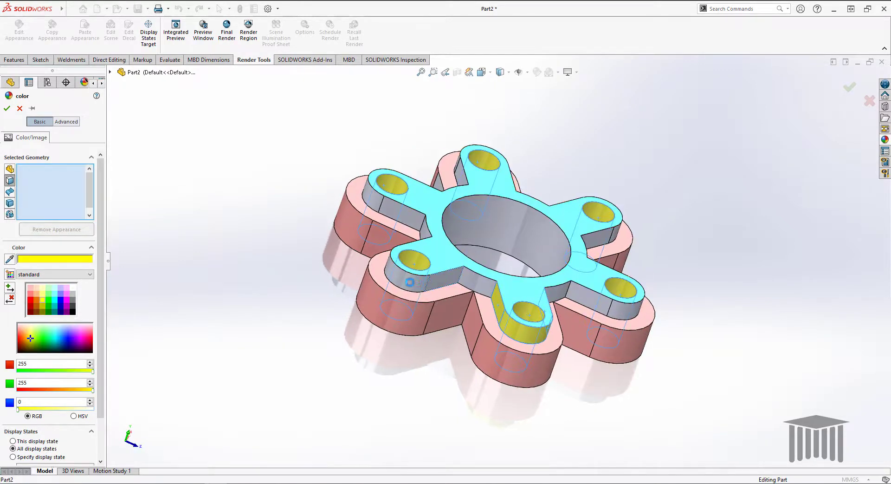
click(412, 283)
Add the second raised arm's remaining flat side and all side faces of the third arm to the yellow selection
middle_drag(340, 289, 409, 283)
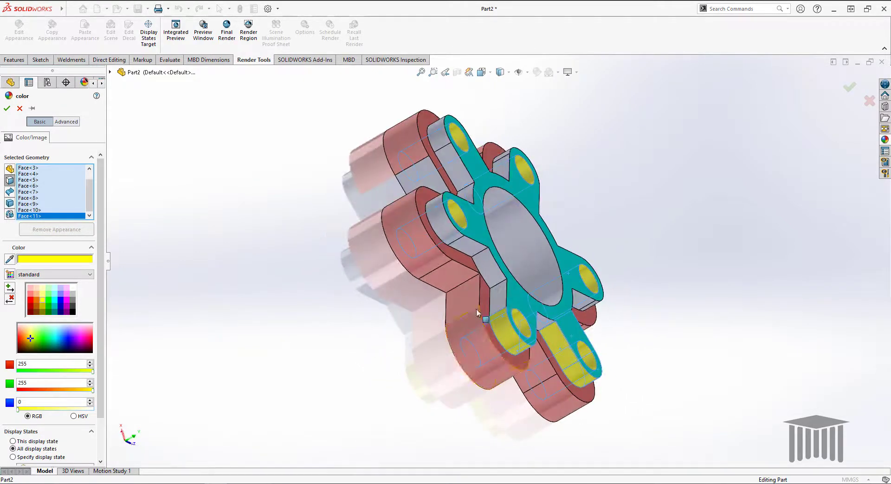
click(501, 297)
click(468, 247)
click(439, 222)
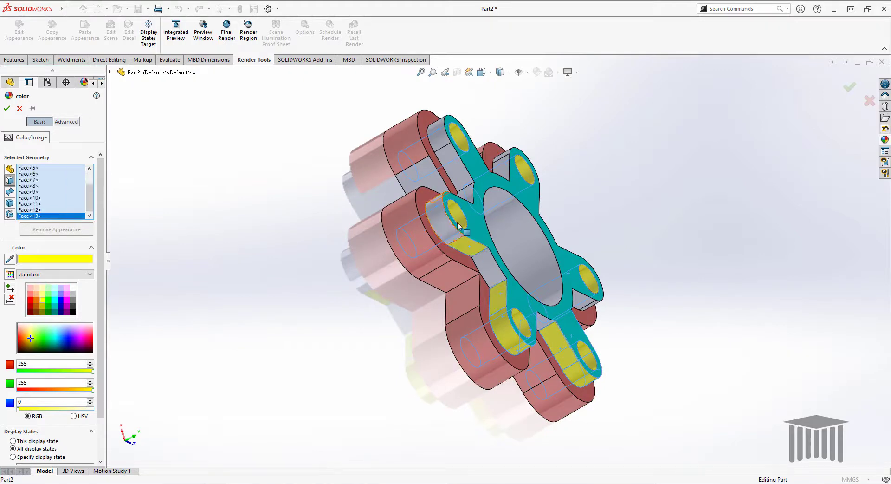
middle_drag(625, 181, 455, 268)
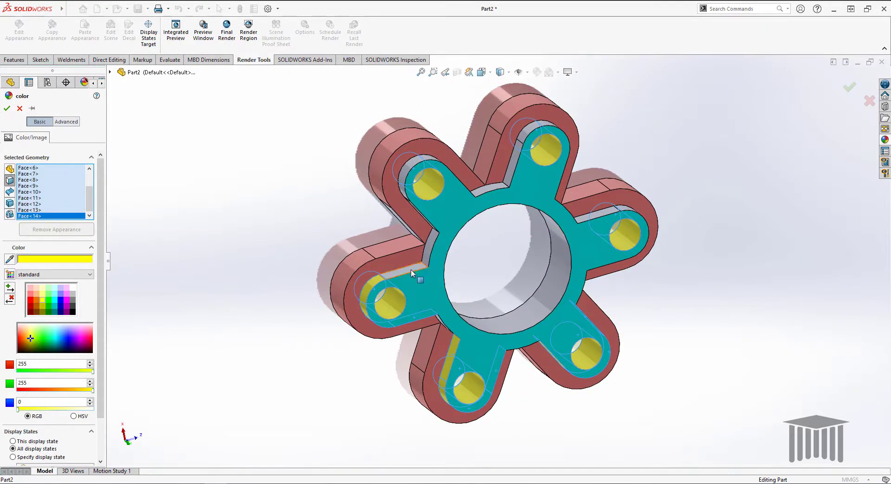
click(411, 269)
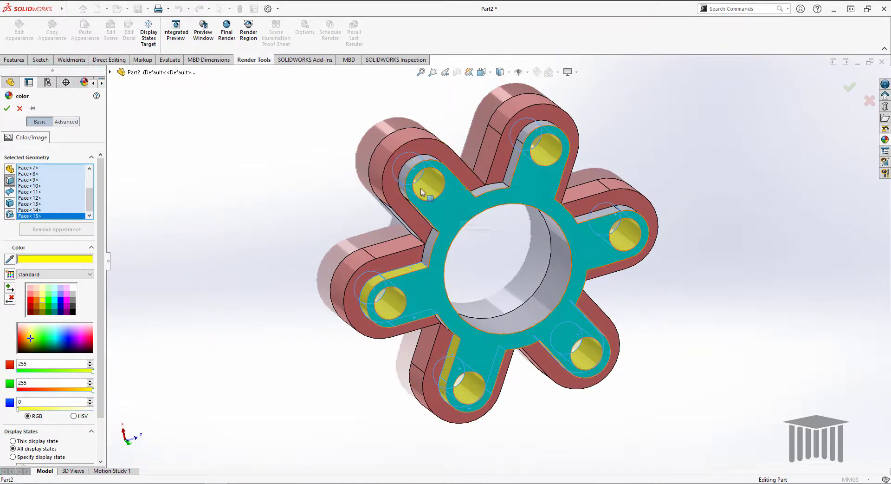
Extend the yellow colour to the rounded ends and first flat sides of the other three raised arms
middle_drag(422, 193, 395, 153)
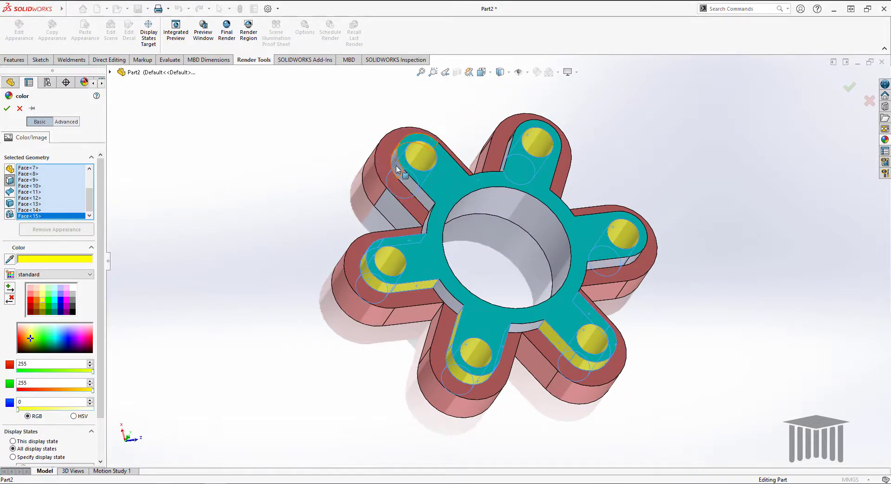
click(397, 169)
middle_drag(484, 129, 453, 166)
click(450, 166)
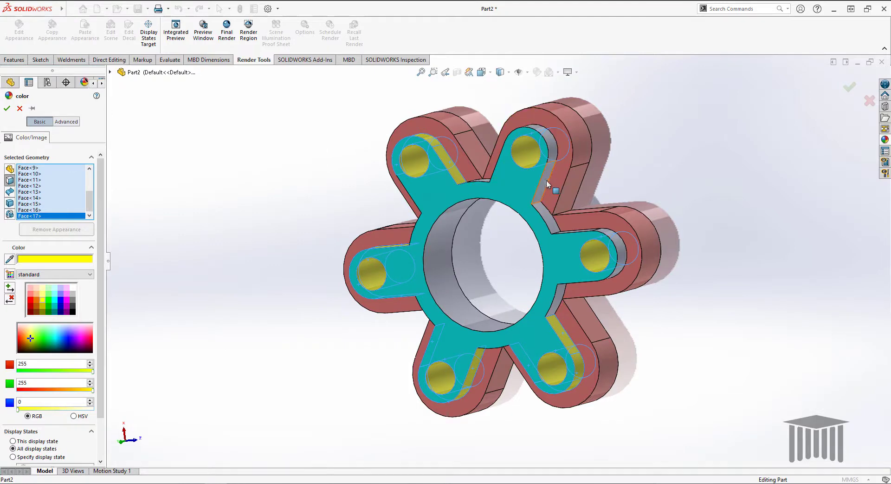
click(546, 180)
click(553, 148)
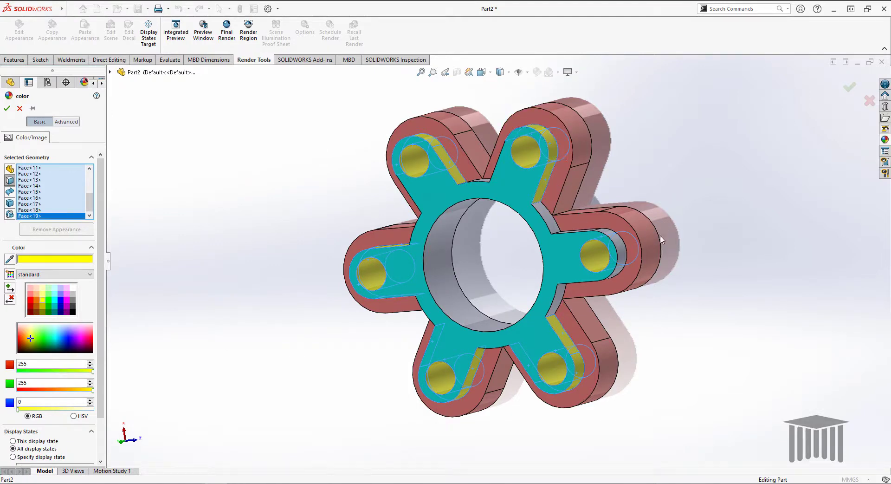
click(619, 253)
middle_drag(710, 304, 706, 233)
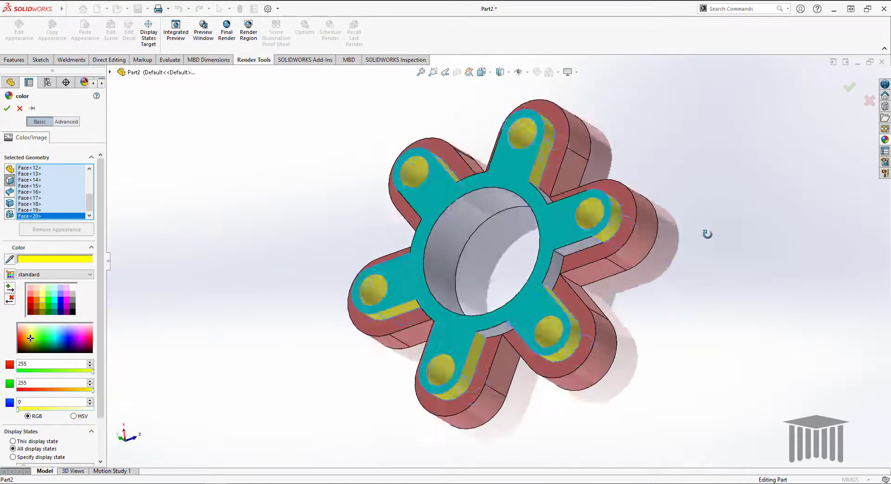
click(591, 221)
Include the last uncoloured flat sides of the raised arms in the yellow selection and accept the colour
middle_drag(344, 247, 404, 227)
click(405, 227)
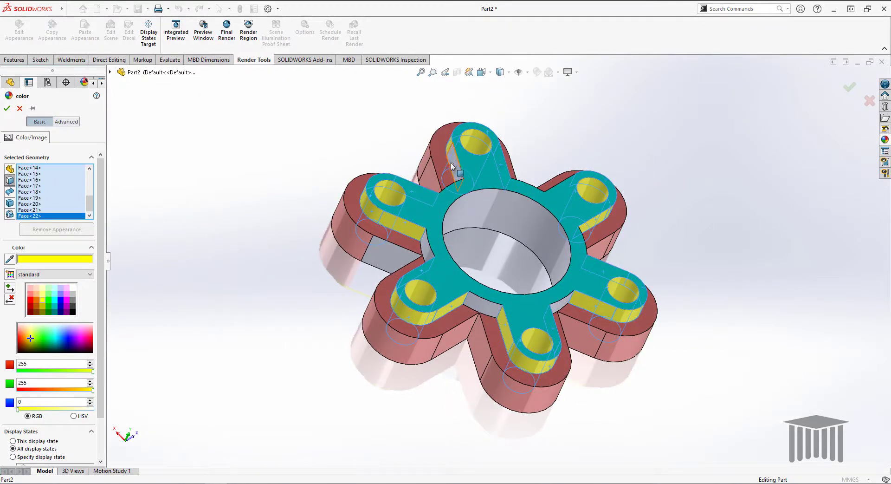
click(455, 163)
middle_drag(696, 266, 696, 399)
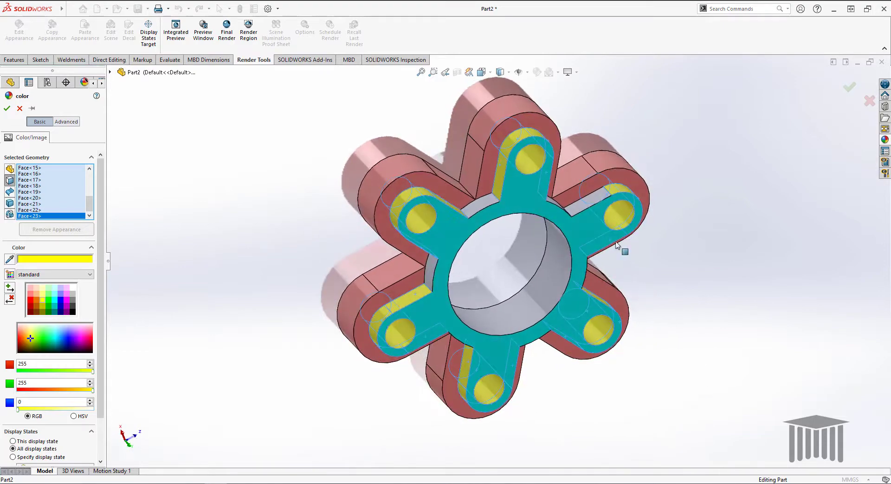
click(589, 198)
middle_drag(663, 264, 631, 297)
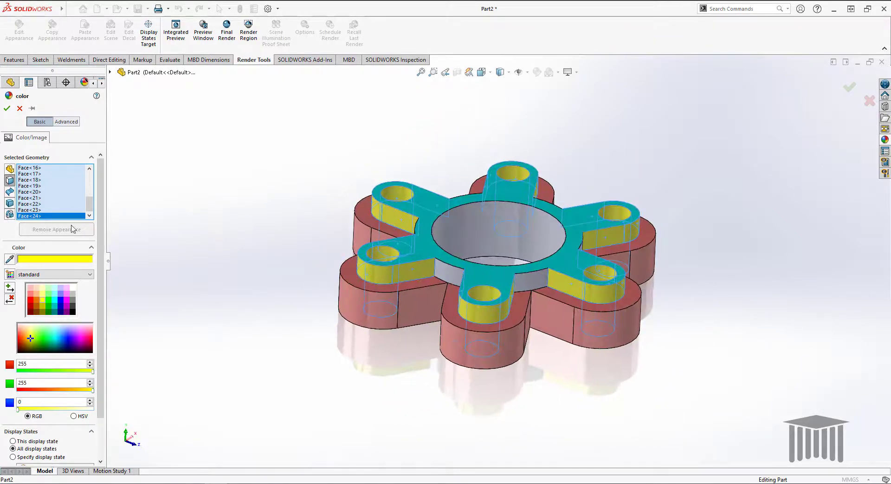
click(7, 107)
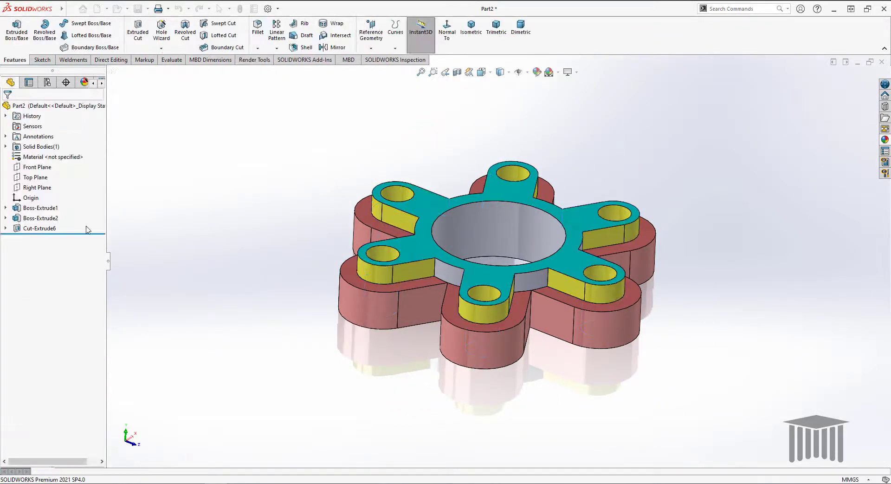
Apply a magenta appearance, RGB 255, 0, 255, to the first three curved outer faces between the raised arms
click(447, 270)
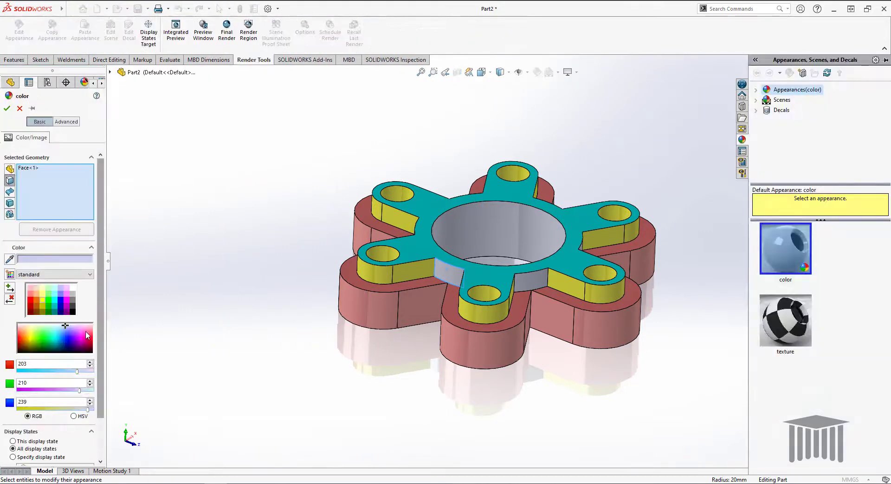
click(65, 302)
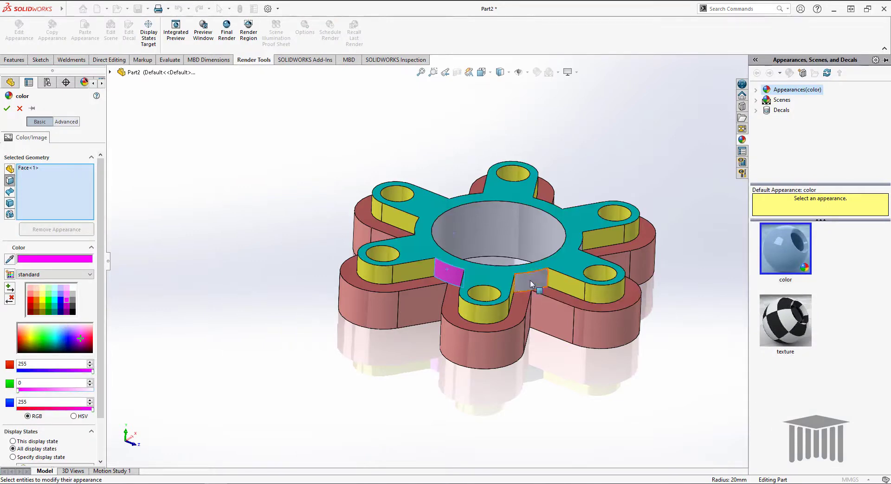
click(532, 284)
middle_drag(683, 279, 586, 273)
click(533, 261)
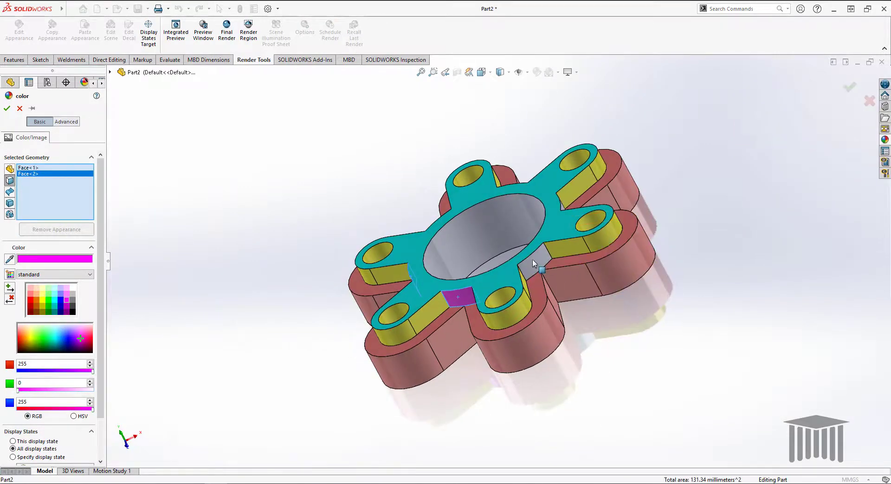
Add the remaining three curved faces between the raised arms to the magenta selection and accept the colour
middle_drag(663, 179, 616, 291)
click(537, 268)
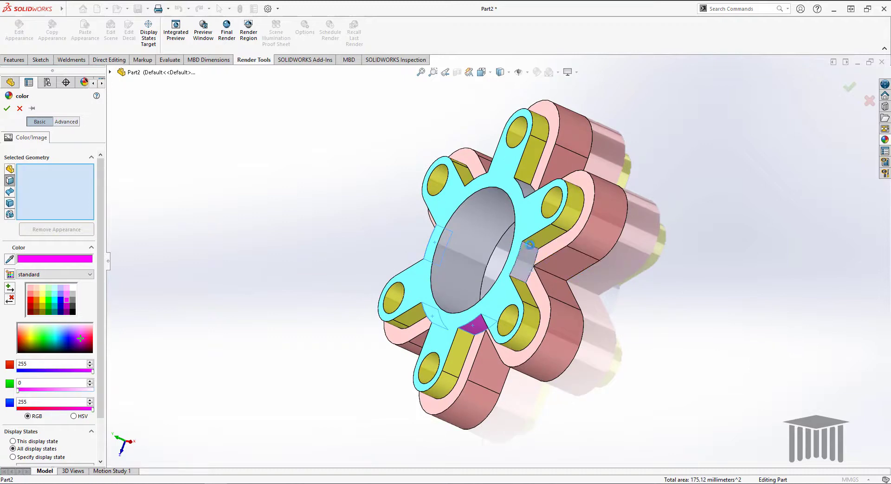
middle_drag(633, 145, 639, 225)
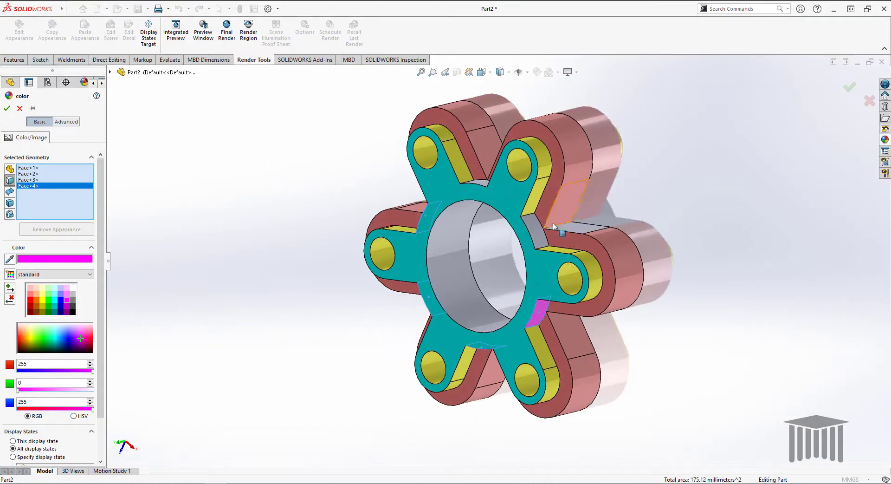
click(534, 230)
middle_drag(318, 152, 369, 169)
click(531, 219)
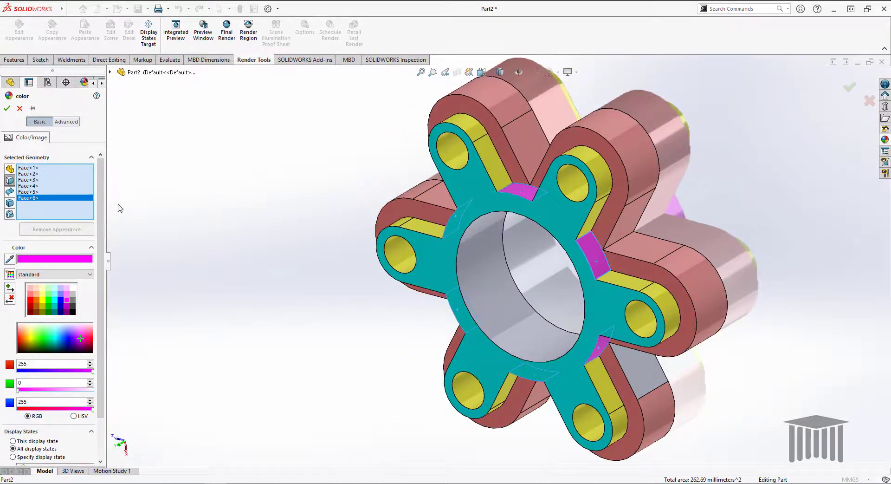
click(7, 110)
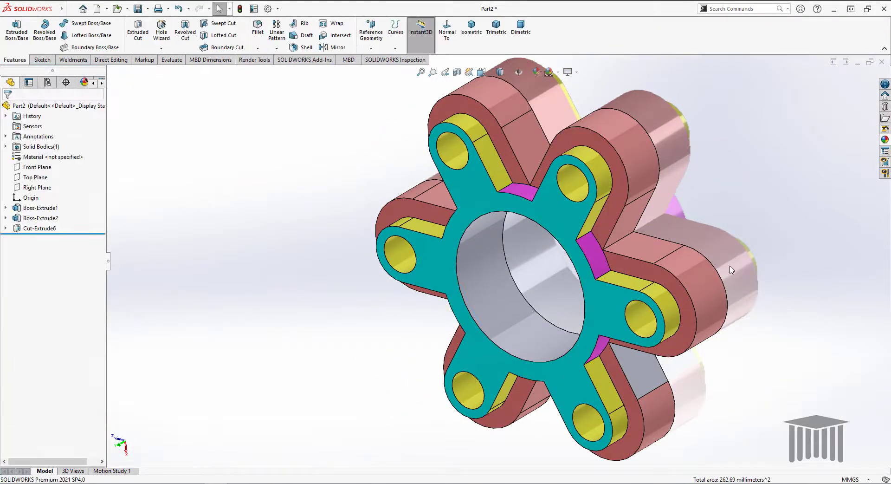
Colour the missed grey flat side of a base lobe salmon, RGB 255, 128, 128, together with its adjoining rounded face
click(671, 410)
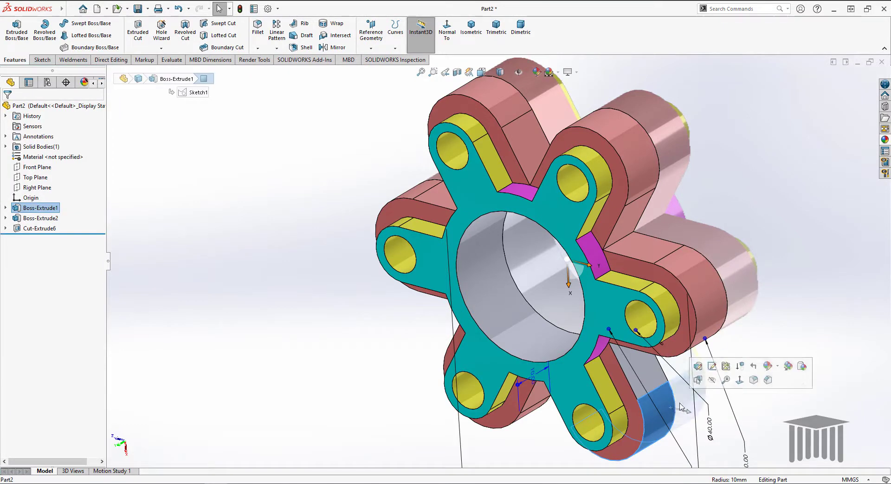
click(537, 73)
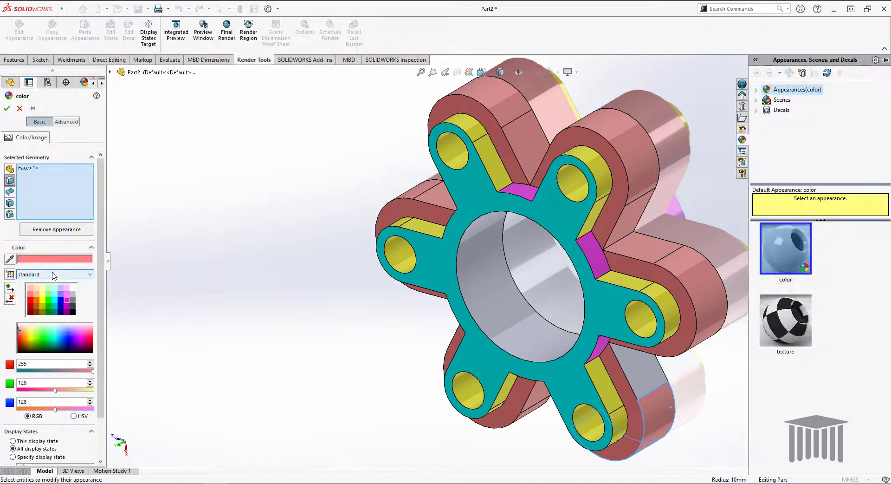
click(646, 378)
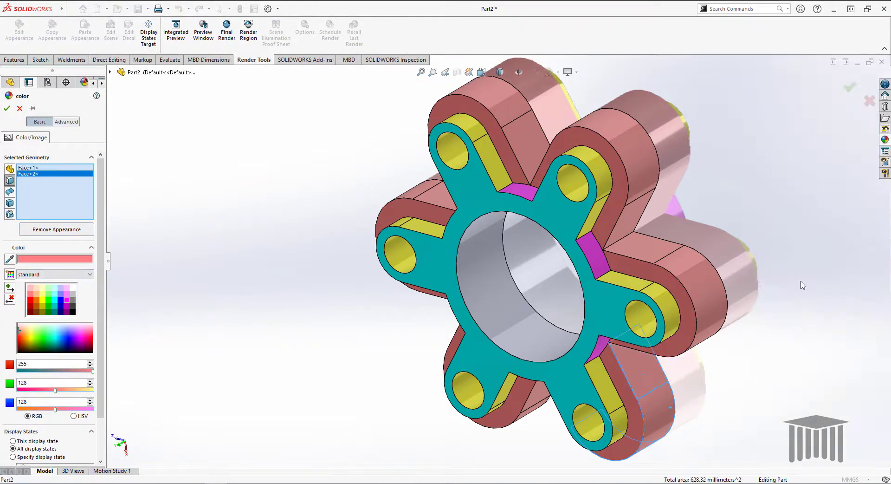
click(6, 108)
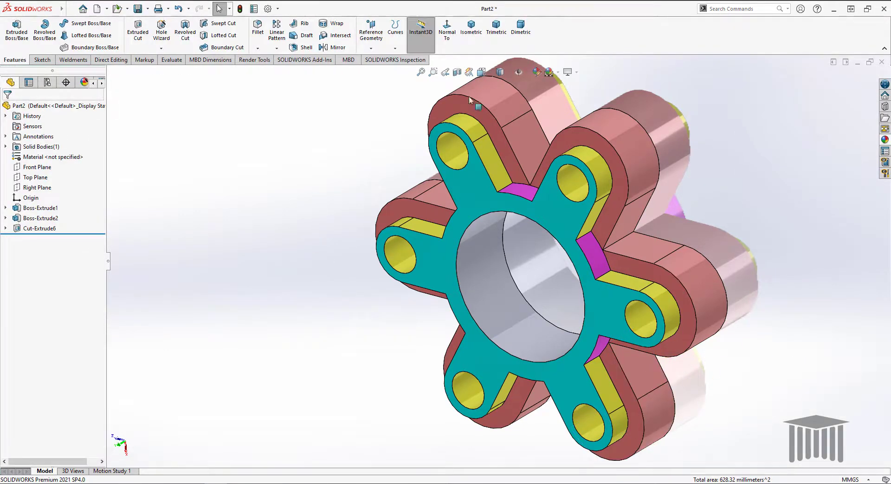
View the coloured part in the trimetric orientation and then in the isometric orientation
click(488, 31)
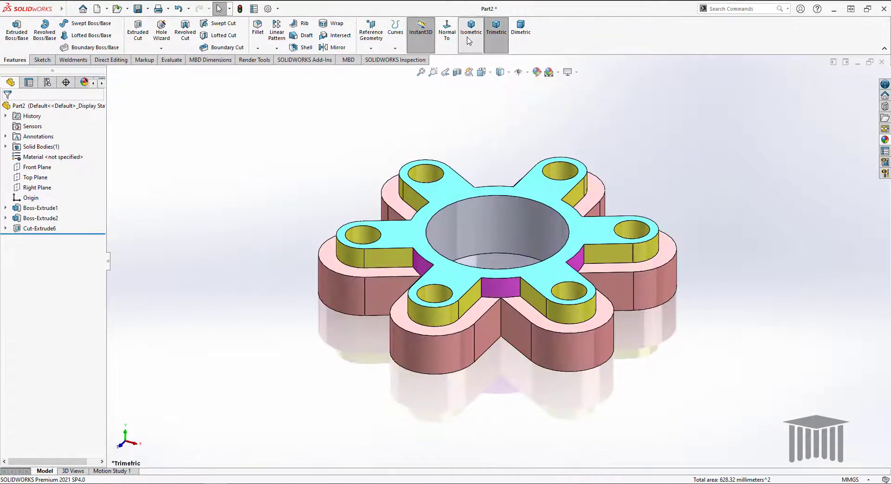
click(469, 41)
click(469, 41)
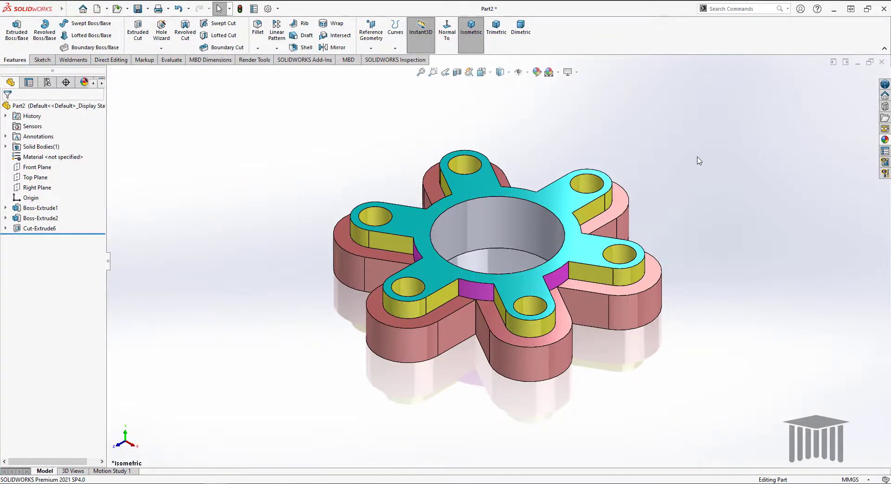